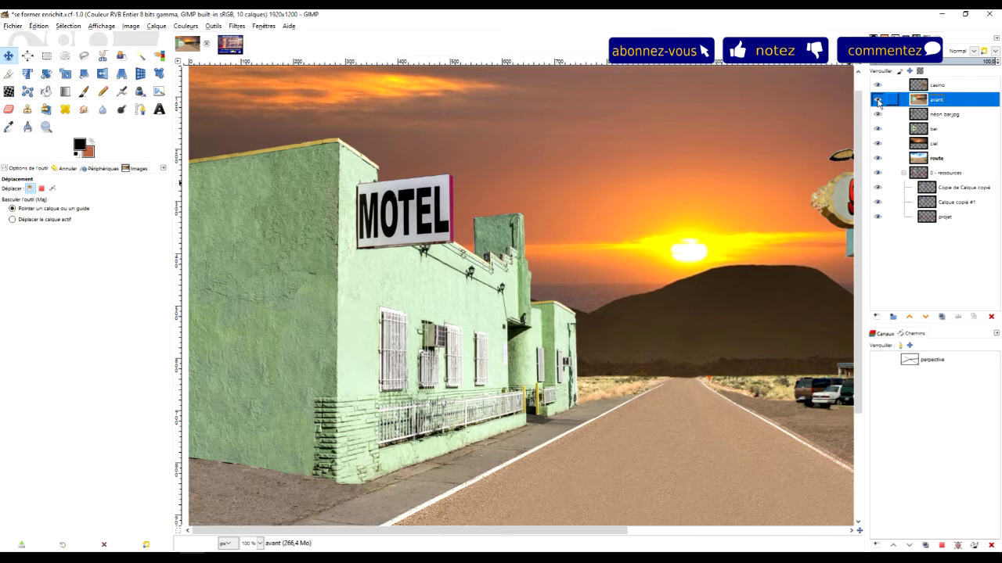
Step: Toggle the avant layer's visibility to compare the building with and without the retouching
left_click(877, 100)
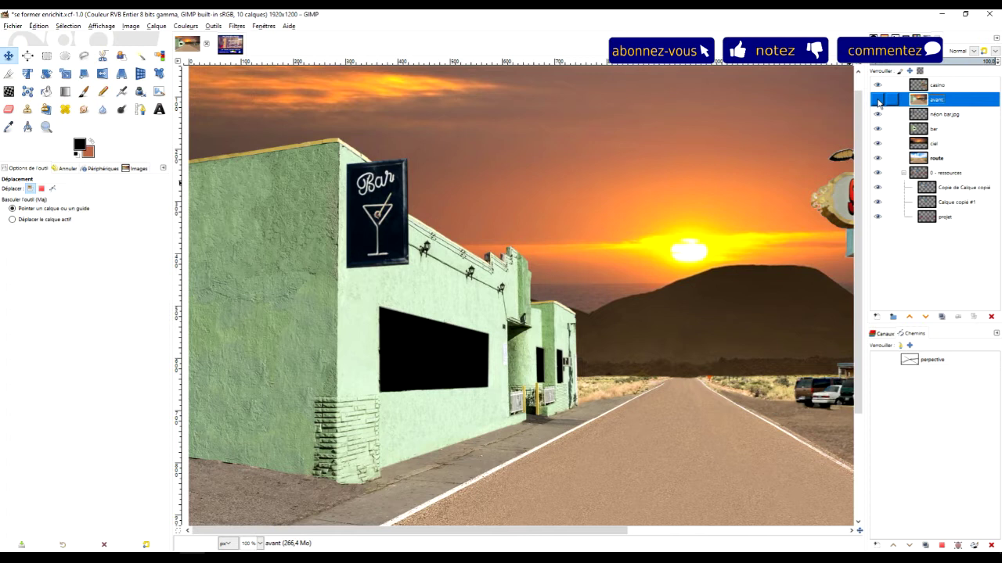
left_click(877, 100)
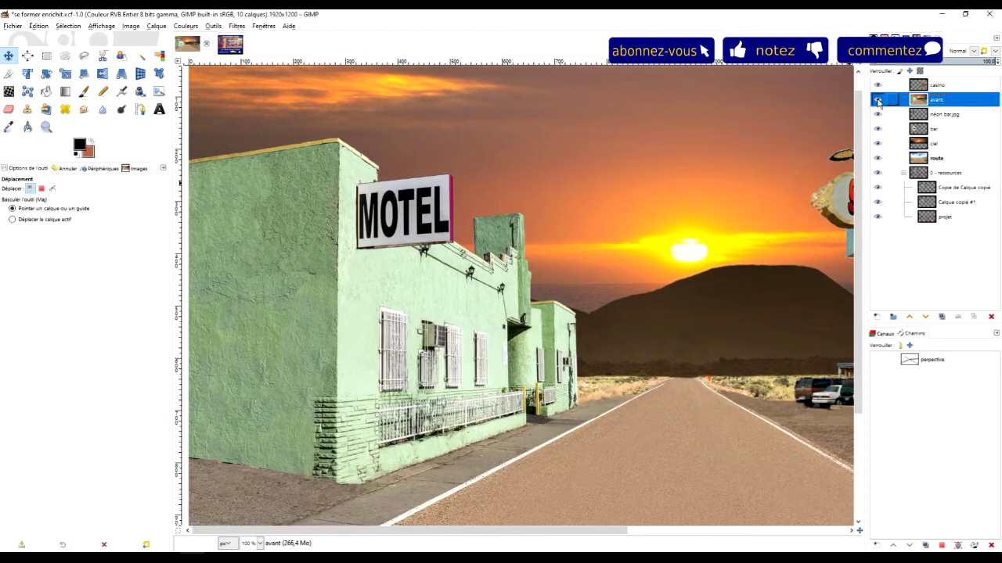
left_click(877, 101)
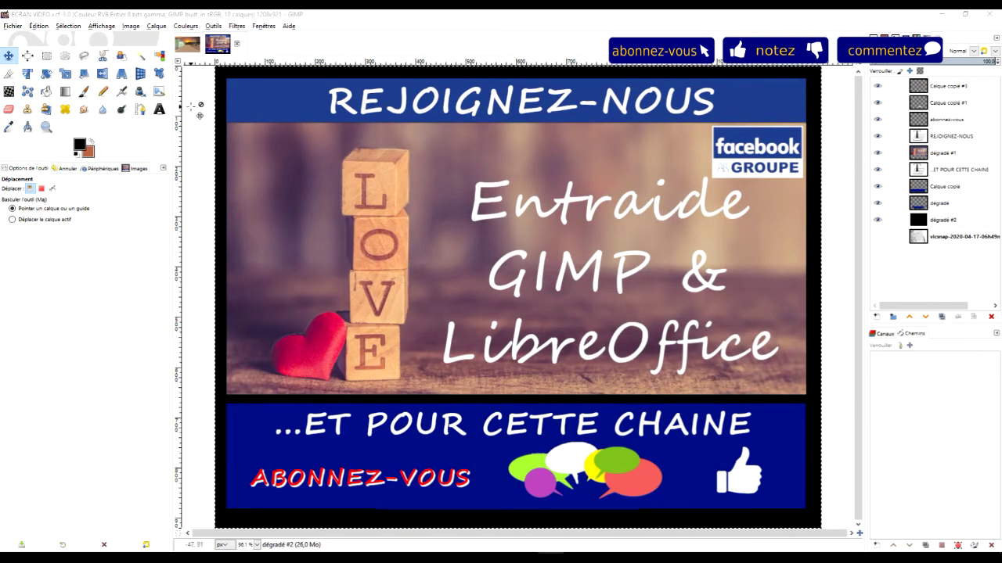
Step: Switch to the motel street image
left_click(187, 44)
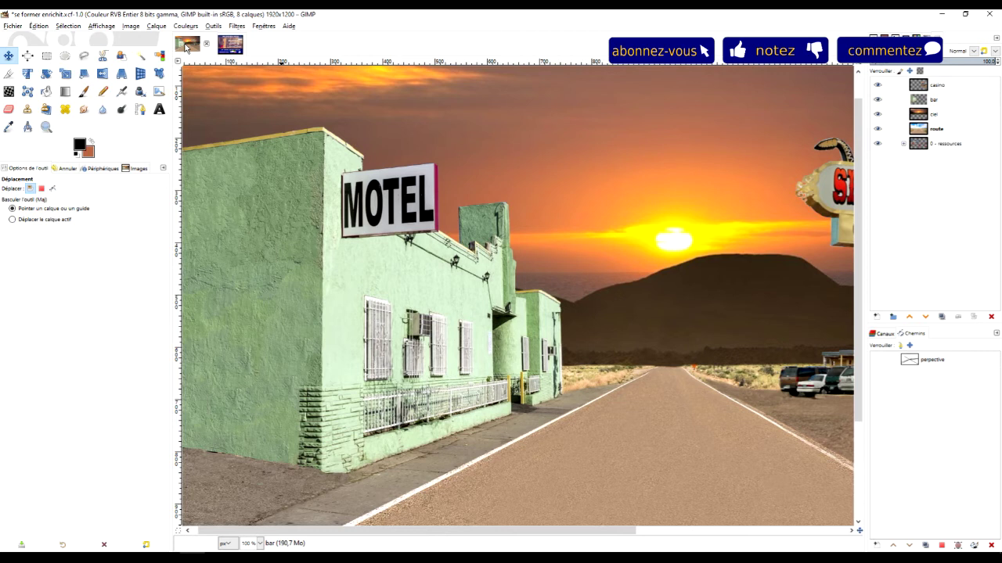
scroll(397, 317, "left", 2)
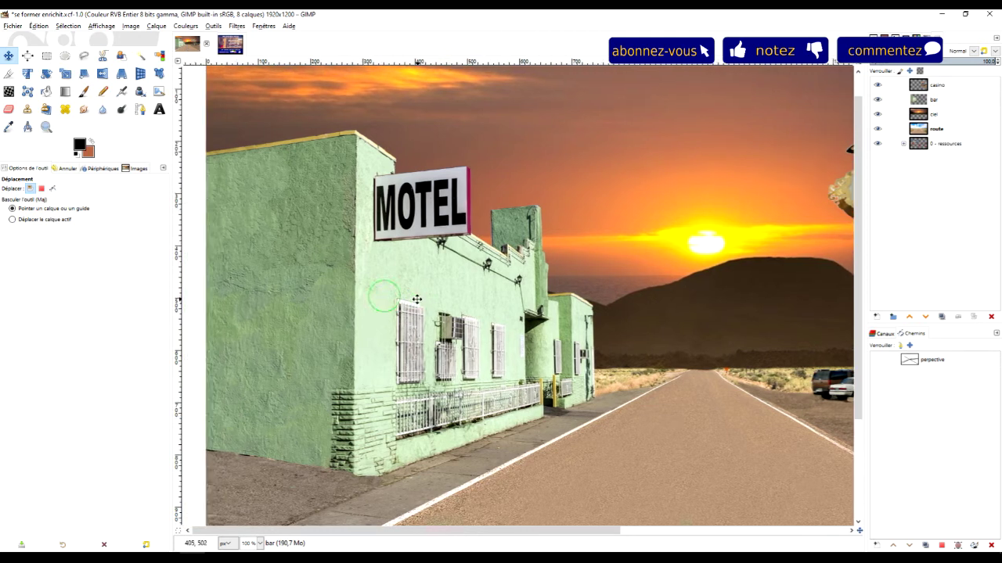
scroll(469, 258, "right", 2)
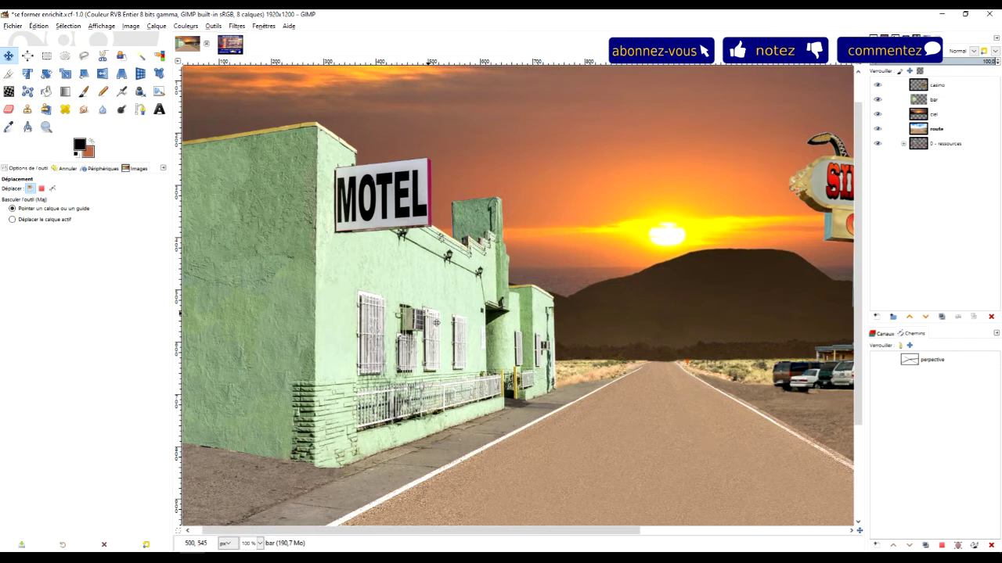
mouse_move(371, 232)
left_mouse_down()
mouse_move(375, 241)
mouse_move(365, 232)
left_mouse_up()
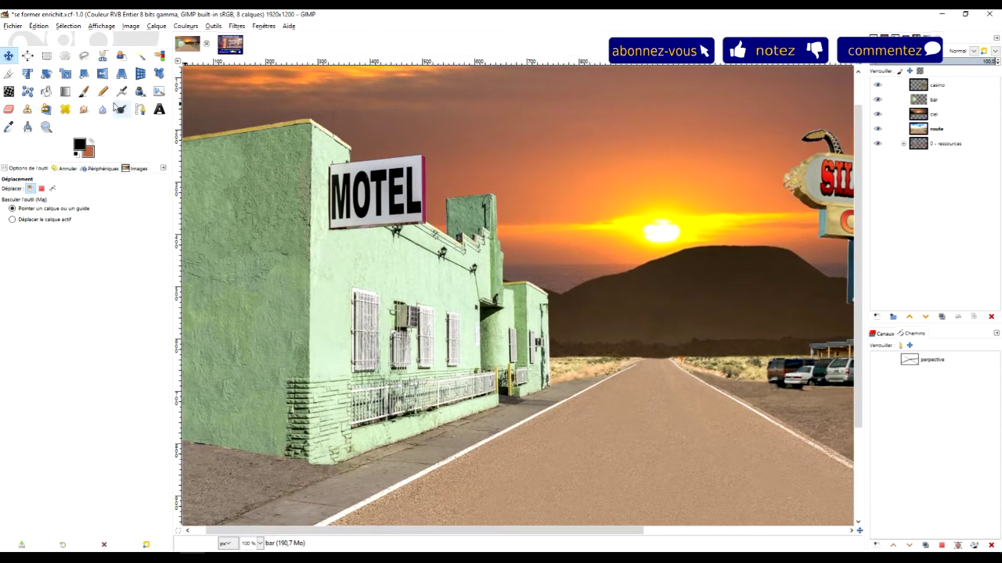
Step: Outline the dark green rooftop tower along the stepped wall edge on the bar layer with the Free Select tool and delete it
left_click(84, 57)
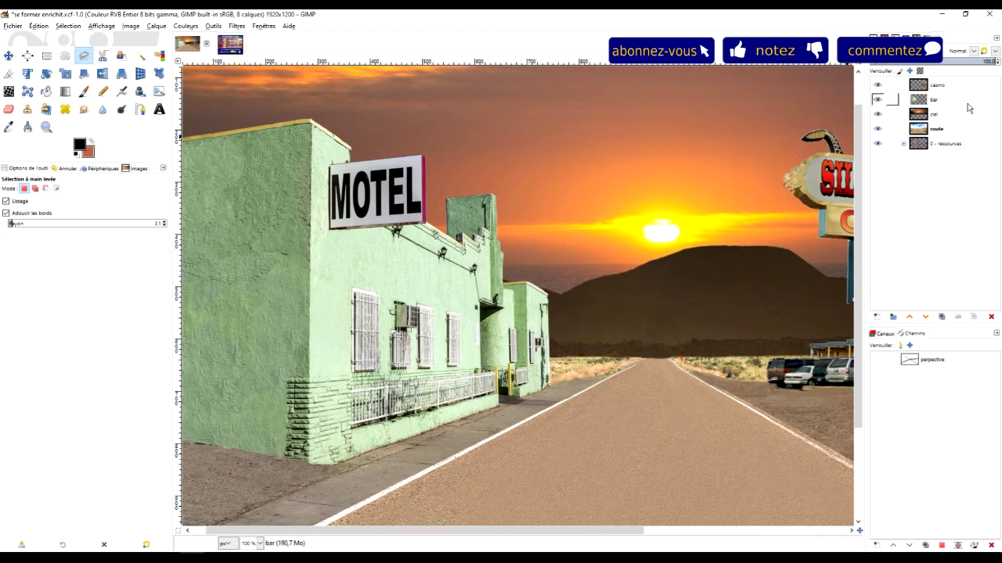
scroll(516, 219, "up", 4)
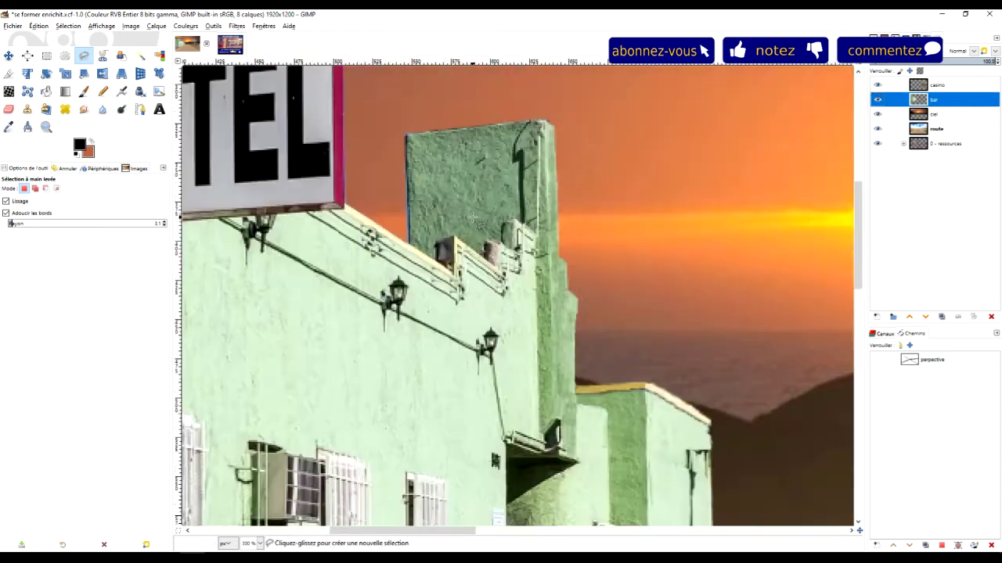
scroll(519, 220, "up", 2)
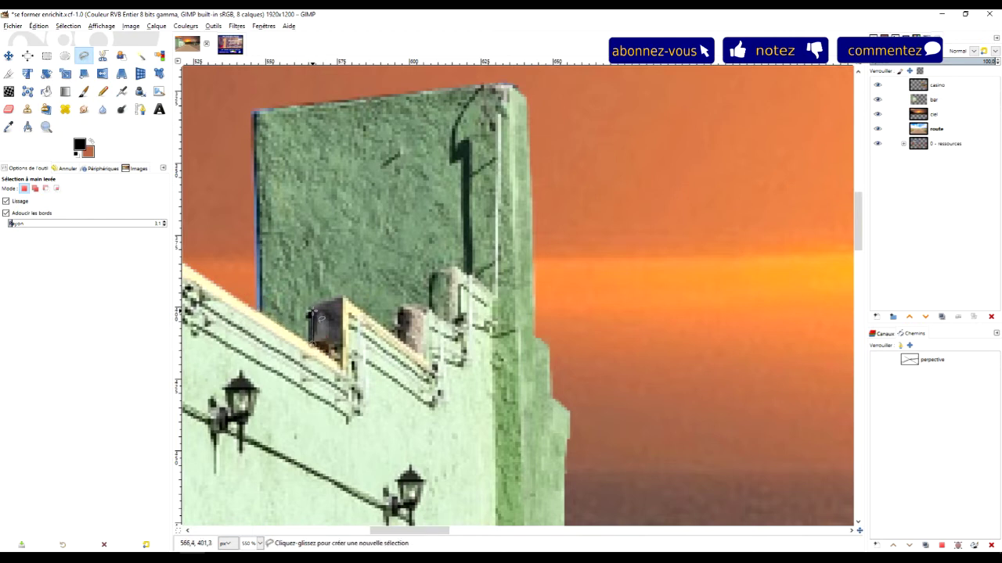
left_click(311, 313)
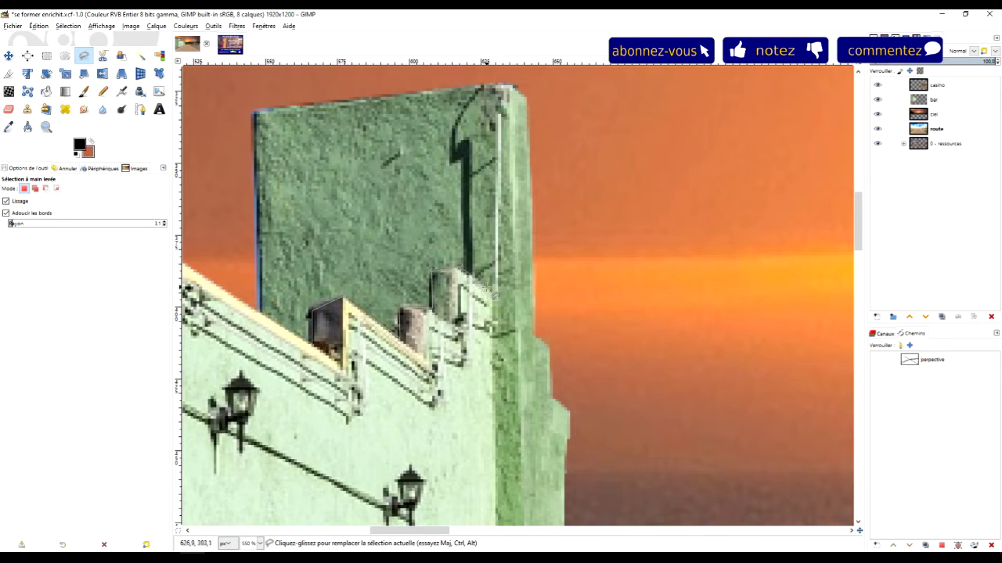
left_click(506, 302)
scroll(589, 200, "down", 2)
left_click(388, 109)
scroll(398, 246, "up", 3)
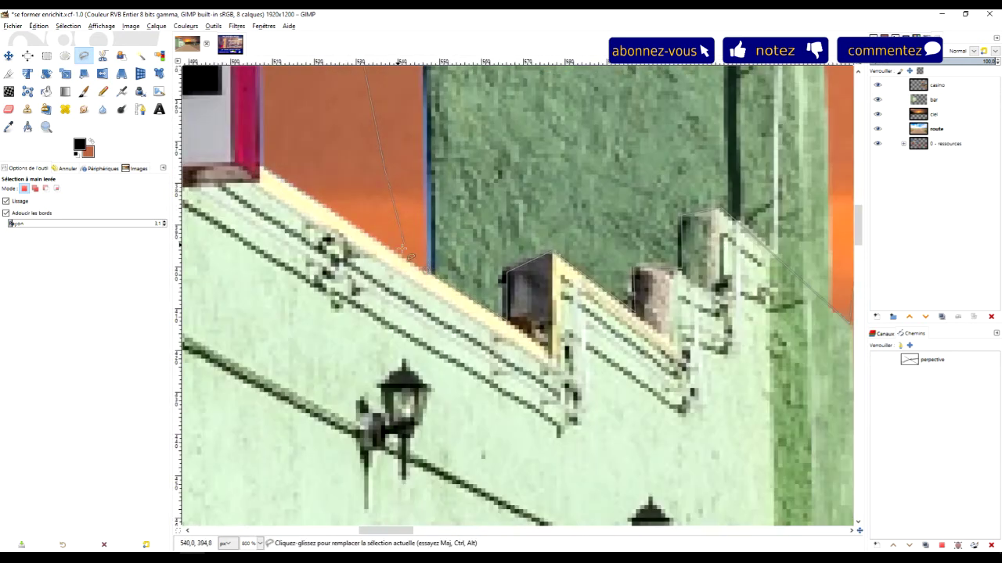
left_click(425, 273)
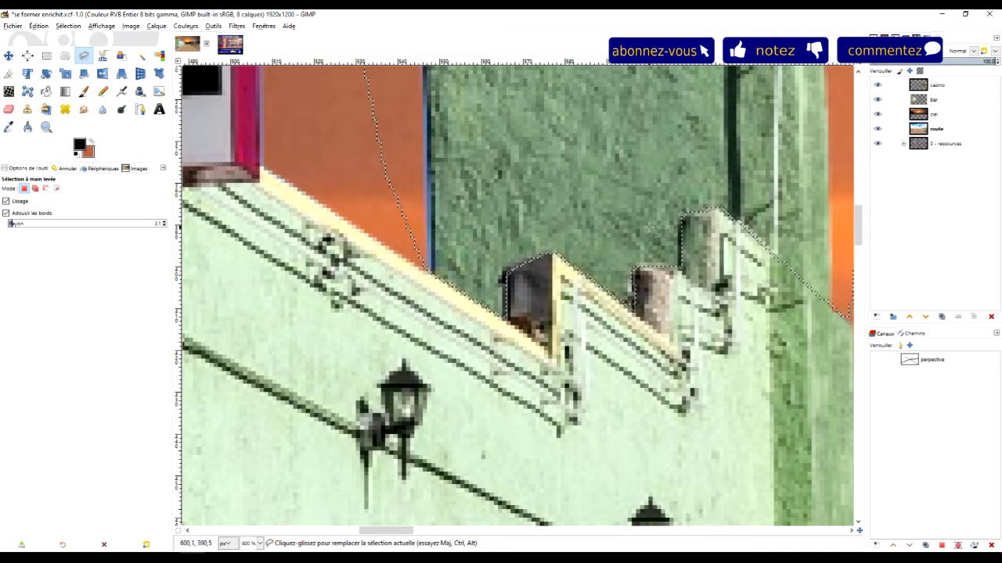
key("Delete")
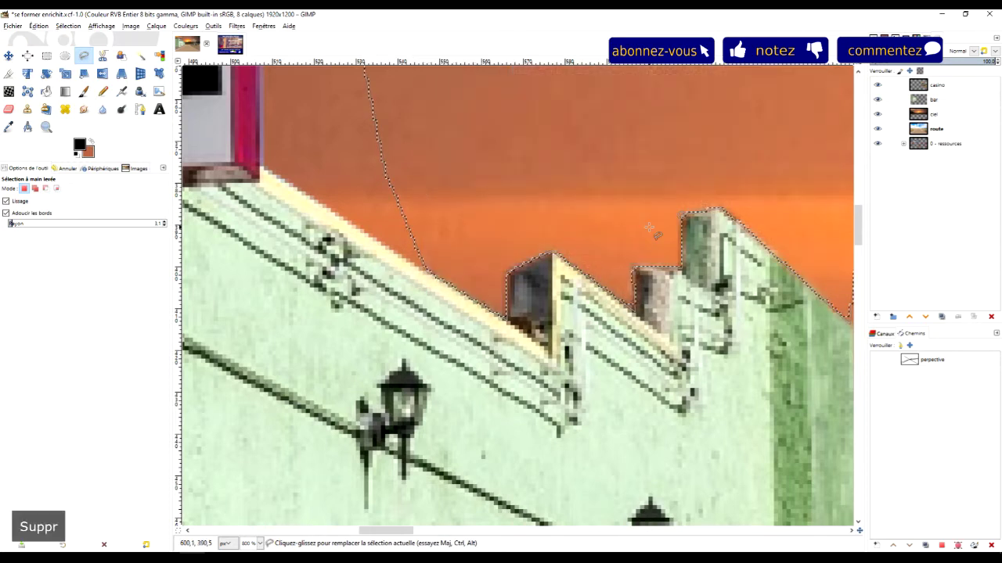
scroll(414, 307, "down", 3)
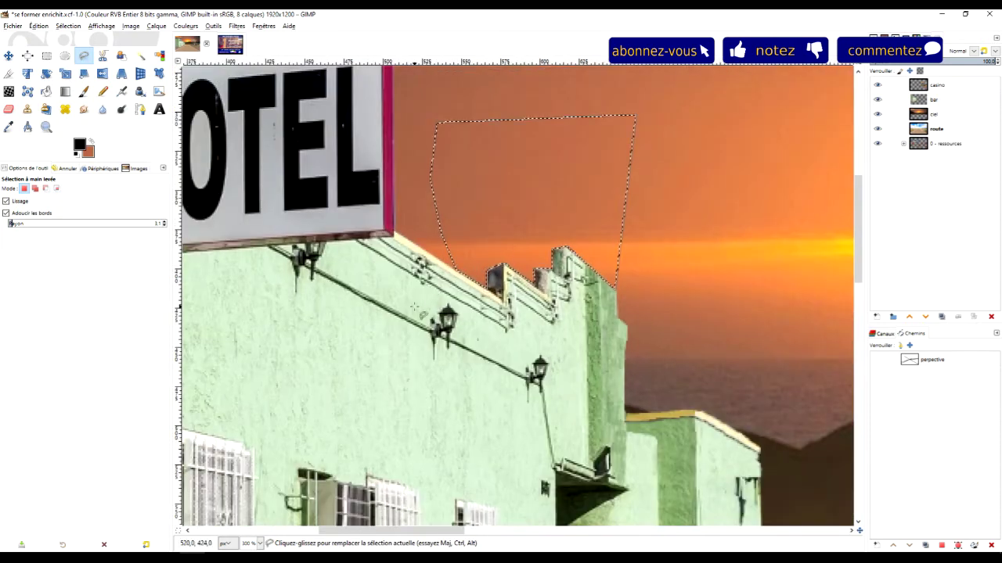
key("Return")
Step: Copy a 217 × 170 px rectangle around the MOTEL sign into a new layer and hide that layer
left_click(48, 56)
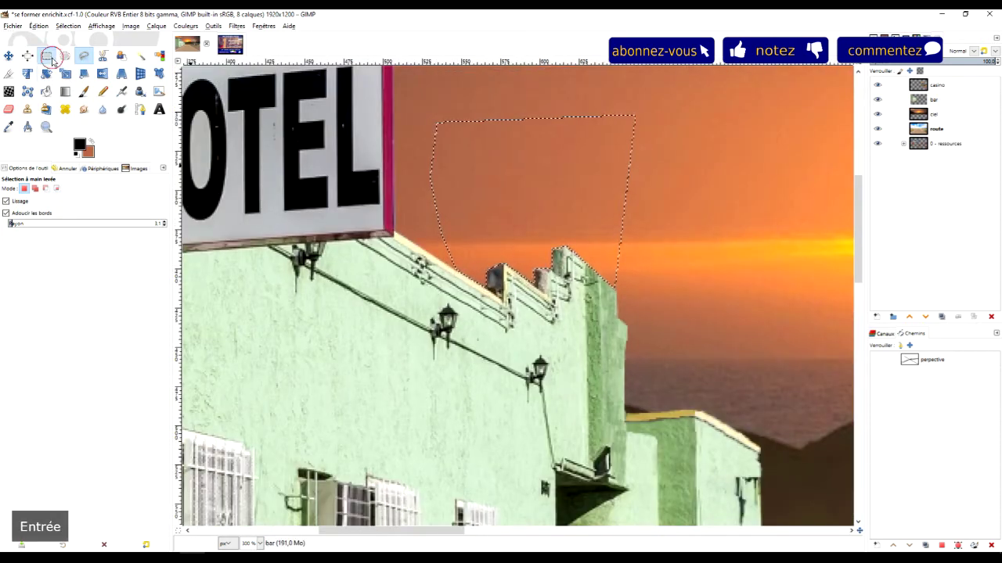
scroll(548, 210, "down", 2)
scroll(548, 210, "left", 3)
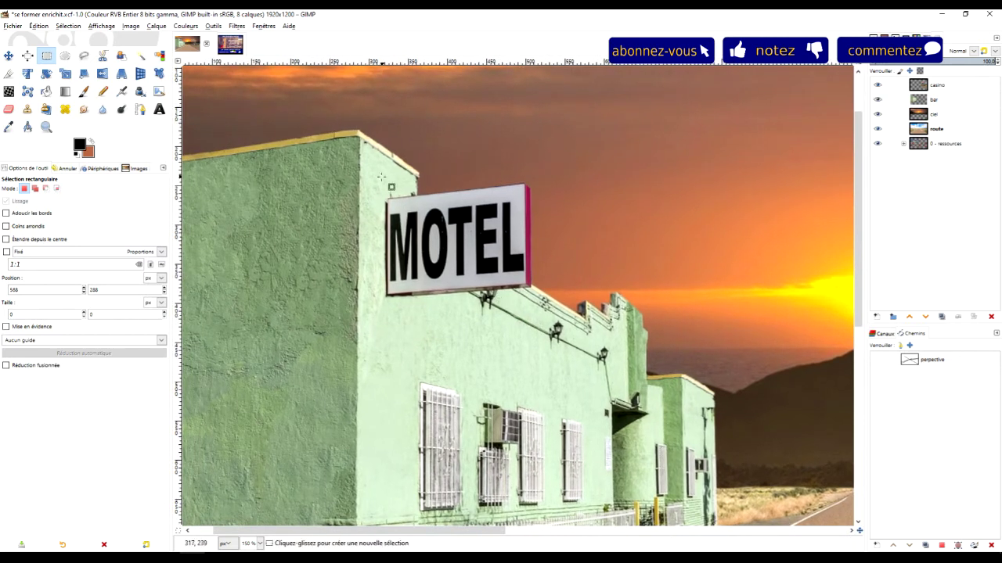
left_click_drag(377, 172, 547, 326)
left_click_drag(481, 310, 471, 294)
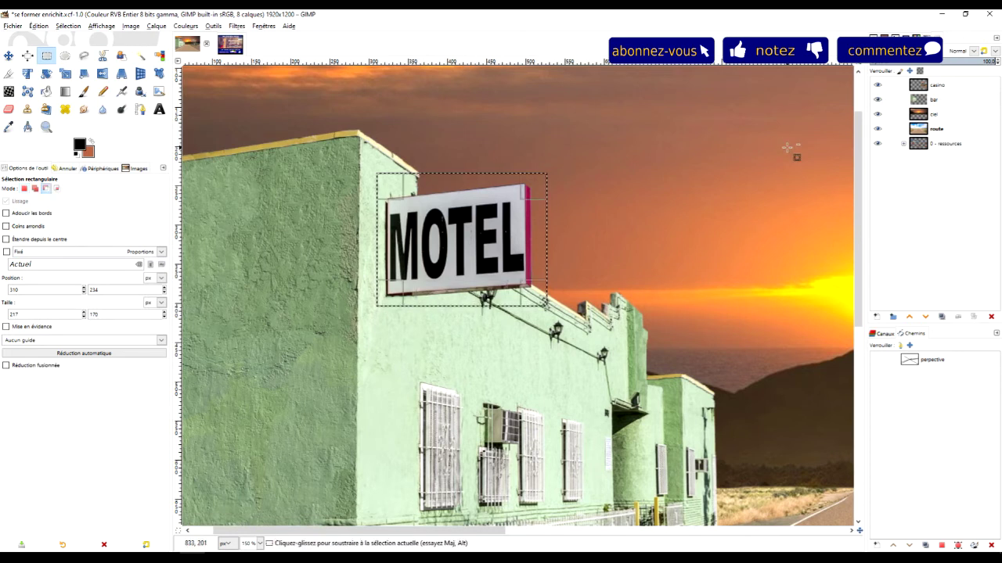
key("ctrl+c")
key("ctrl+v")
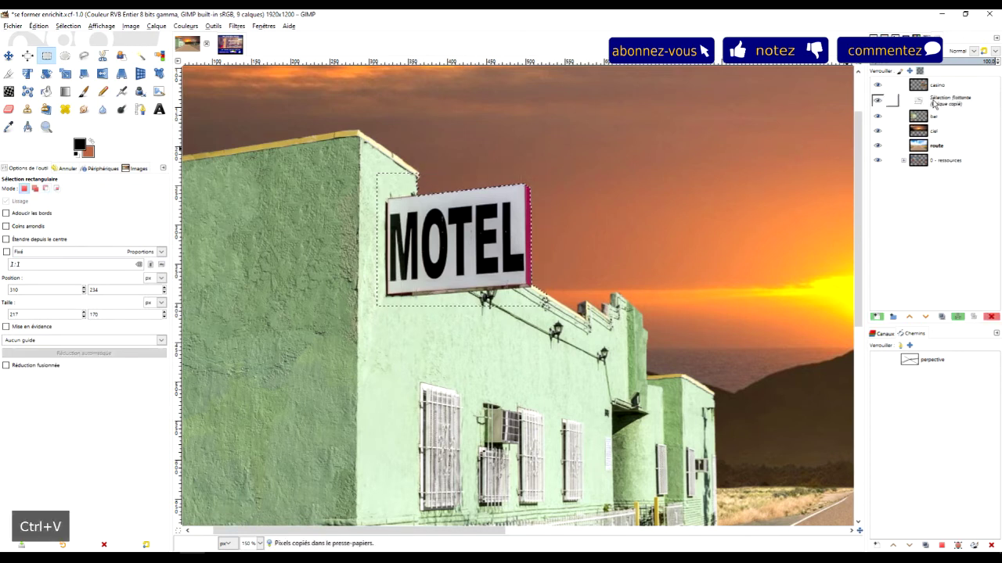
left_click(877, 317)
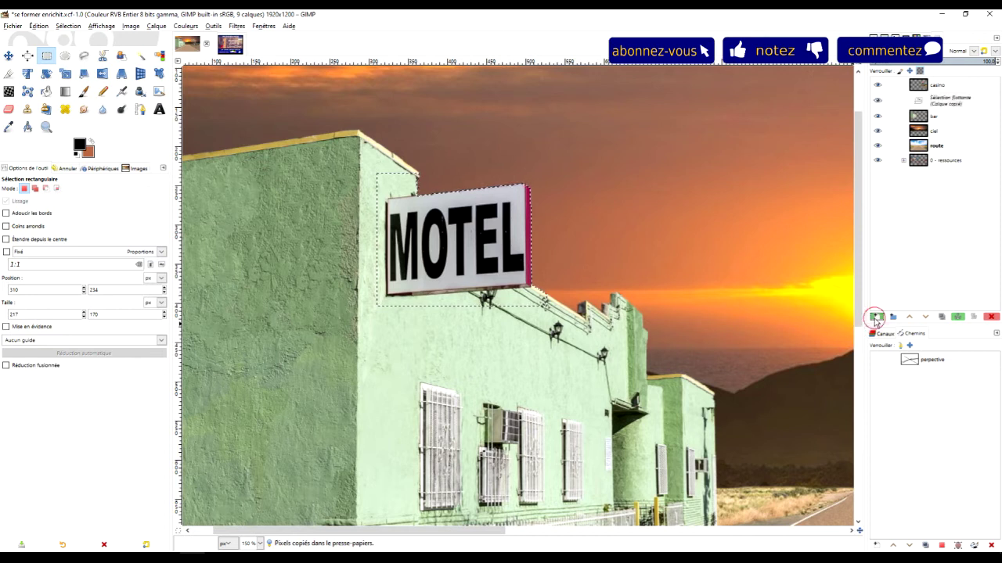
left_click(879, 101)
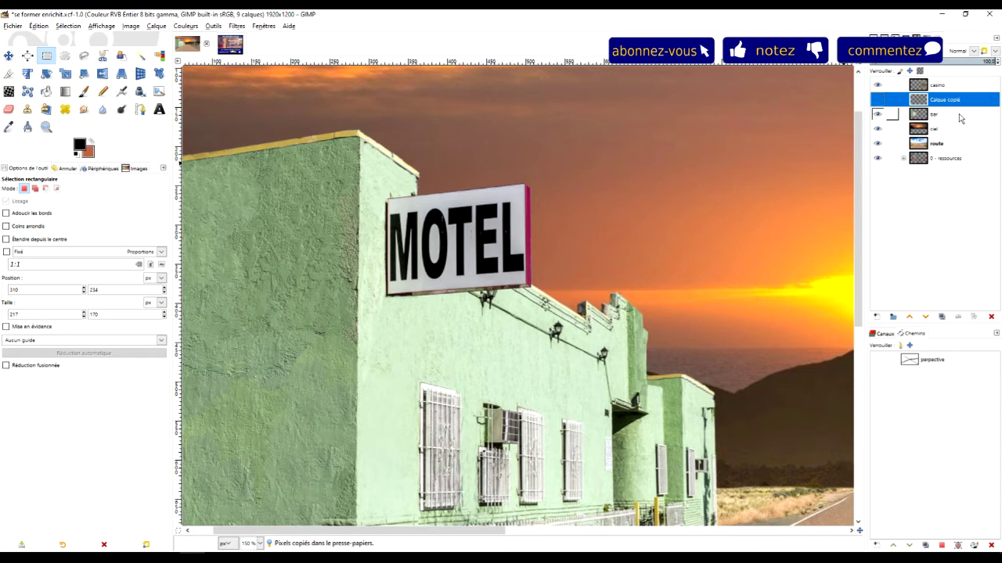
Step: Set up the Clone tool for the bar layer with 100 opacity and the 2. Hardness 100 brush
left_click(959, 116)
scroll(505, 242, "up", 3)
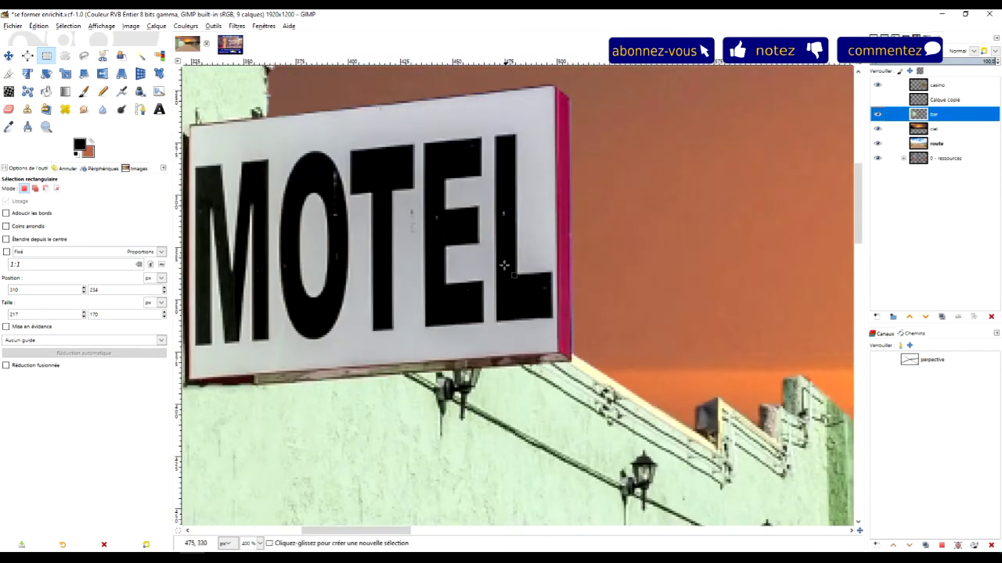
left_click(27, 109)
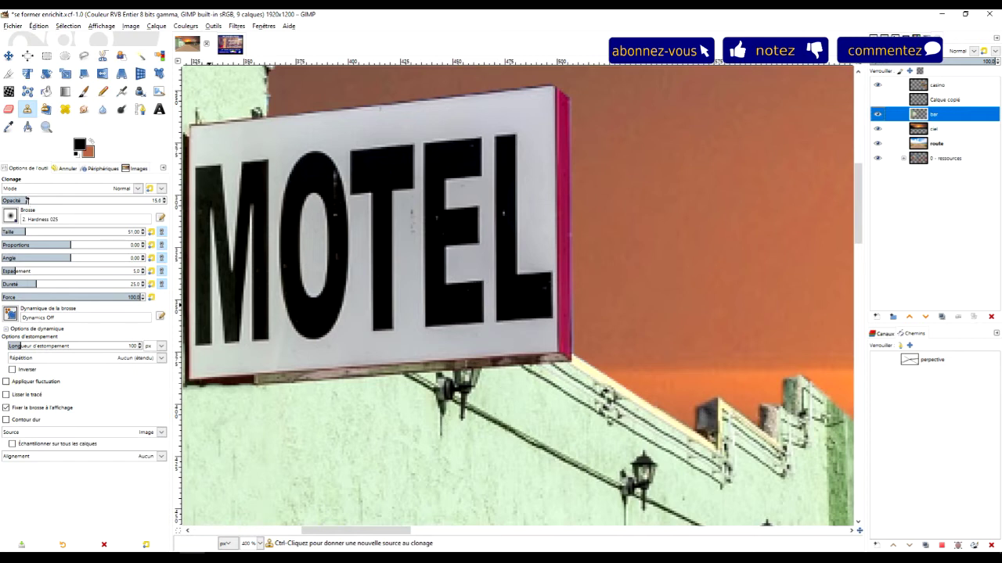
left_click_drag(27, 200, 166, 201)
left_click(11, 215)
left_click(50, 257)
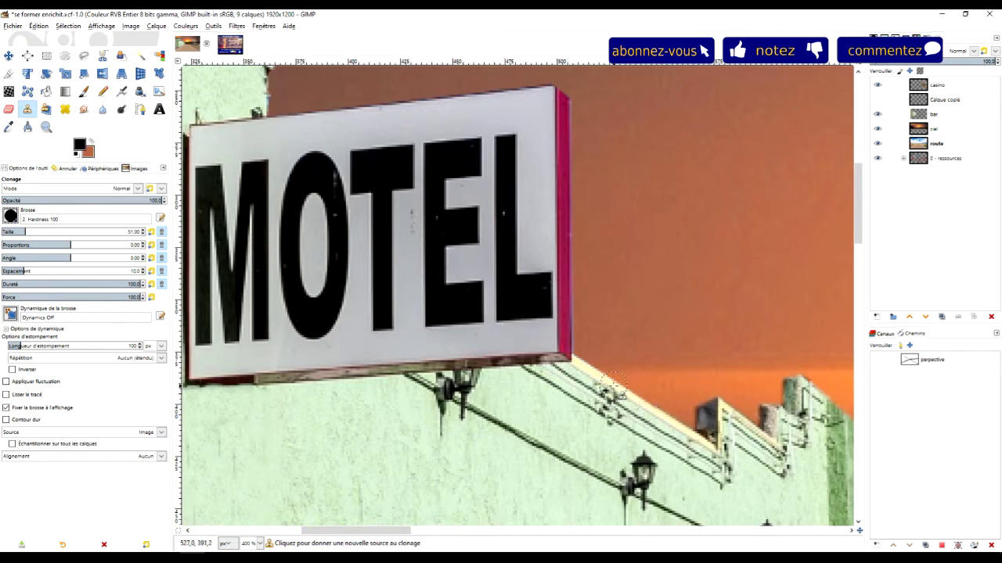
scroll(618, 391, "up", 1)
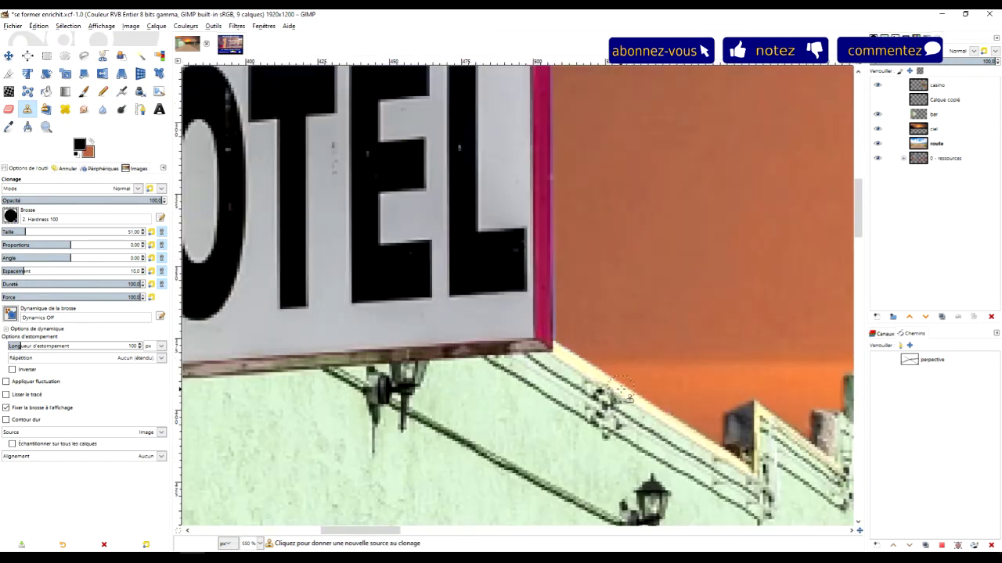
scroll(585, 375, "down", 2)
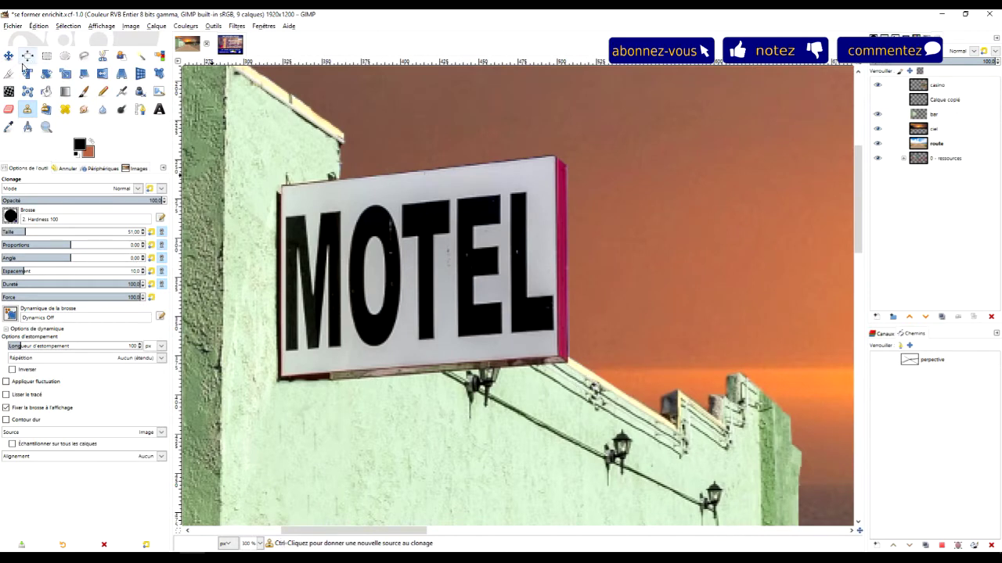
Step: Outline the part of the MOTEL sign that overlaps the sky with a free selection
left_click(84, 55)
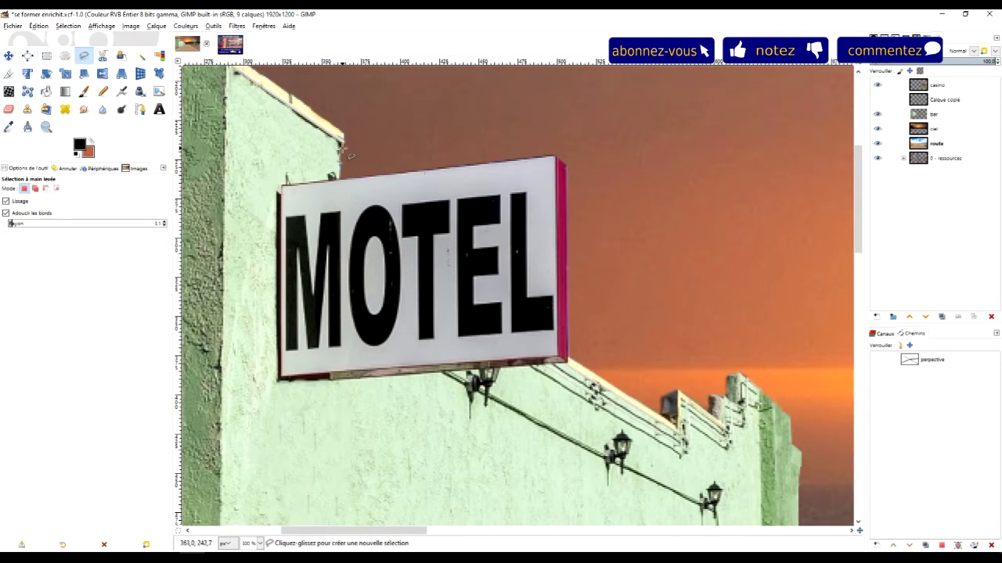
left_click_drag(344, 162, 344, 235)
left_click(607, 375)
left_click(606, 126)
left_click(498, 124)
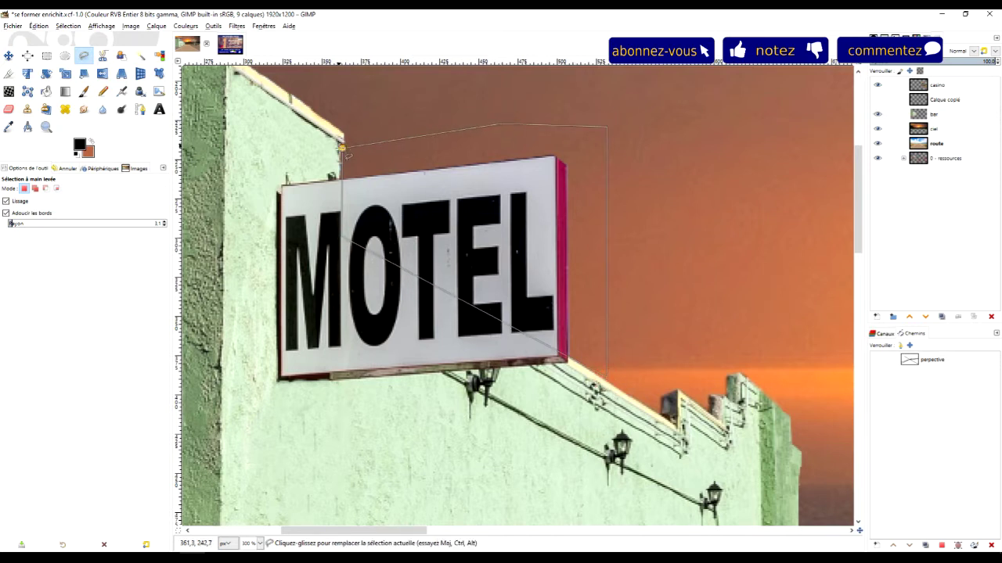
key("Return")
Step: Rename the hidden copied sign layer as motel
left_click(970, 115)
double_click(945, 99)
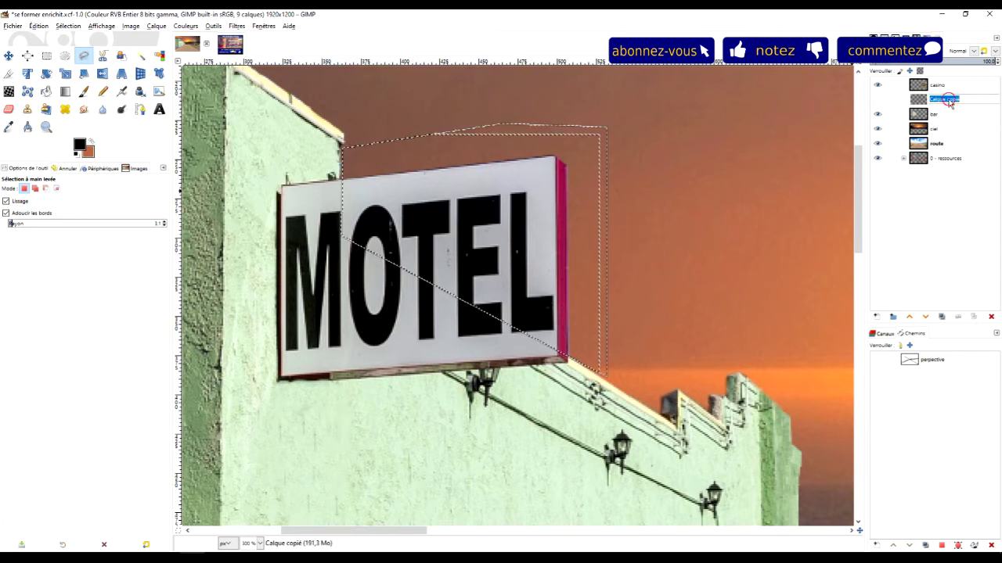
type("motel")
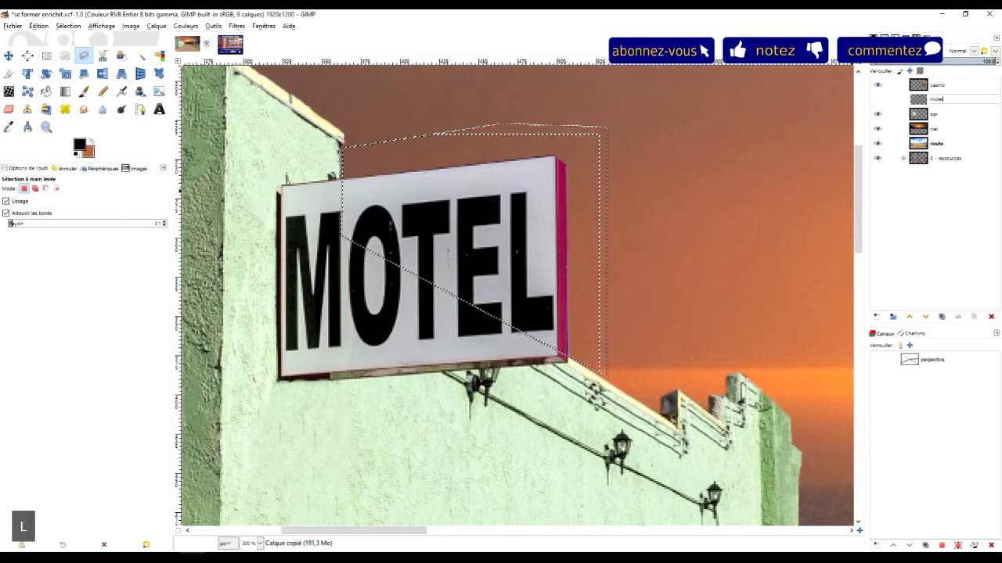
key("Return")
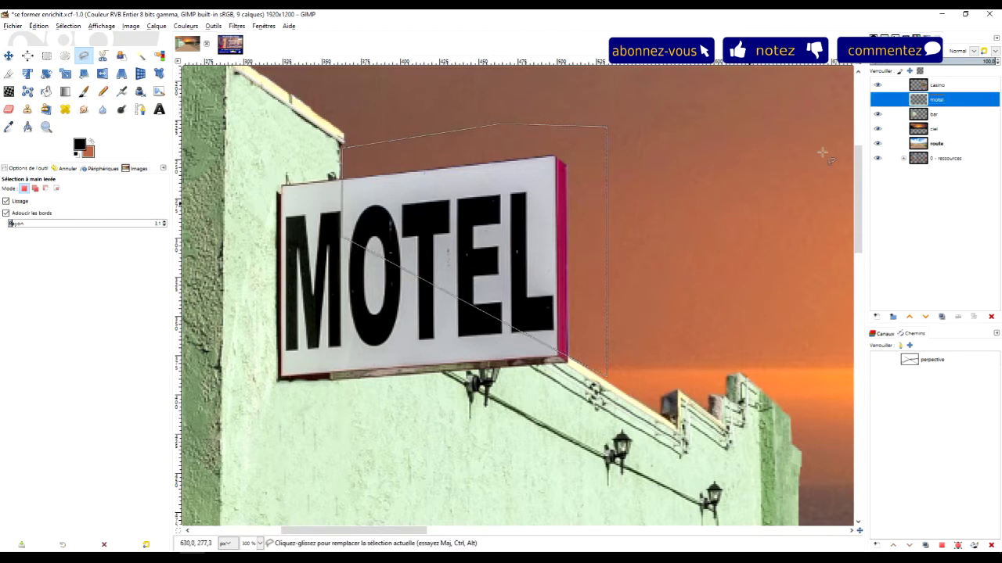
Step: Make the bar layer active again and clear the free selection around the sign
left_click(892, 114)
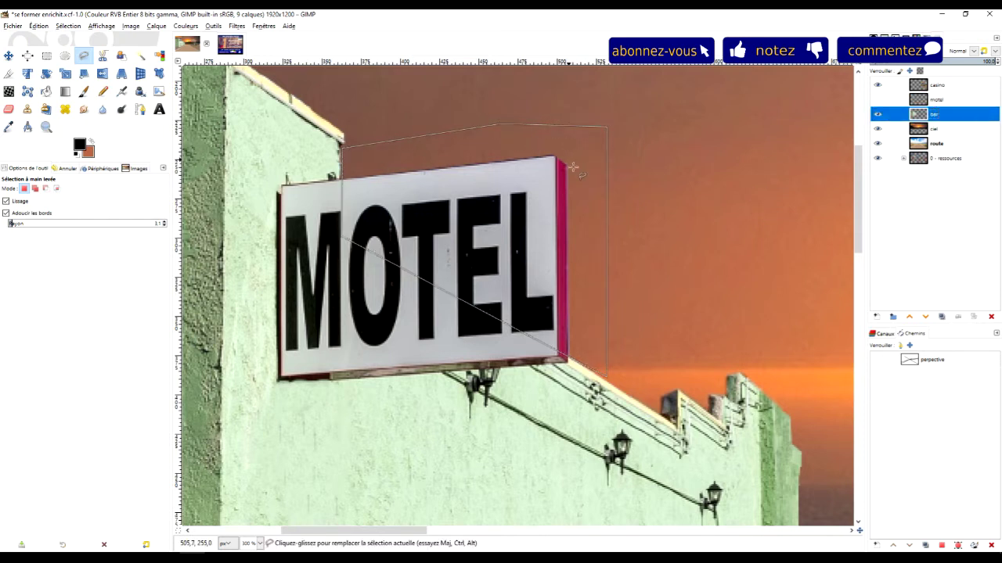
key("Return")
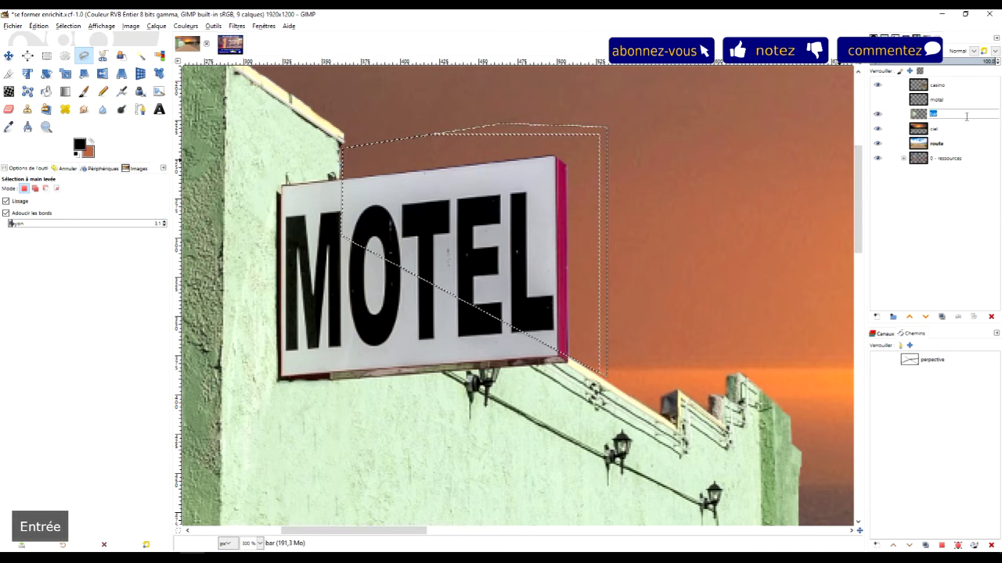
key("Escape")
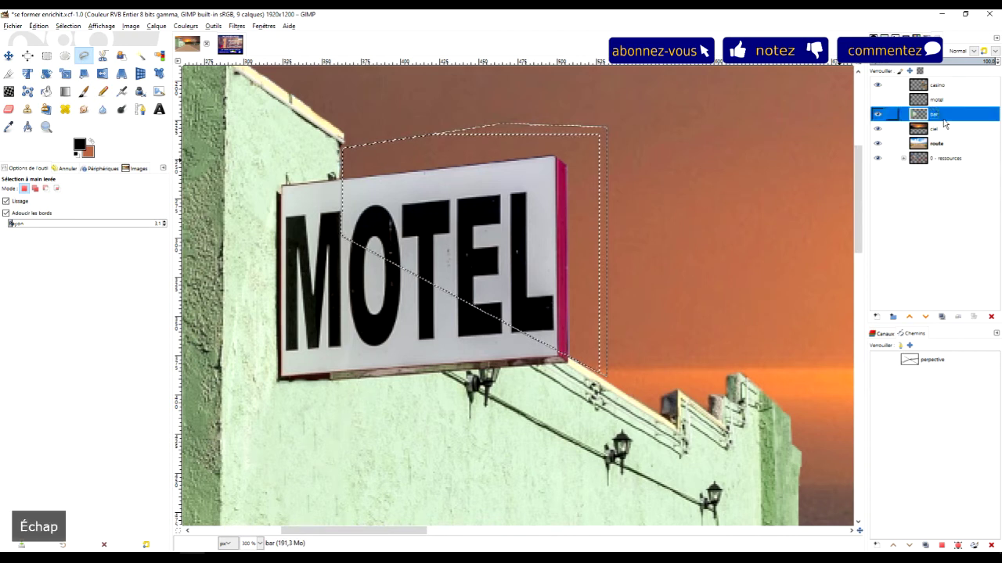
left_click(46, 56)
left_click(667, 147)
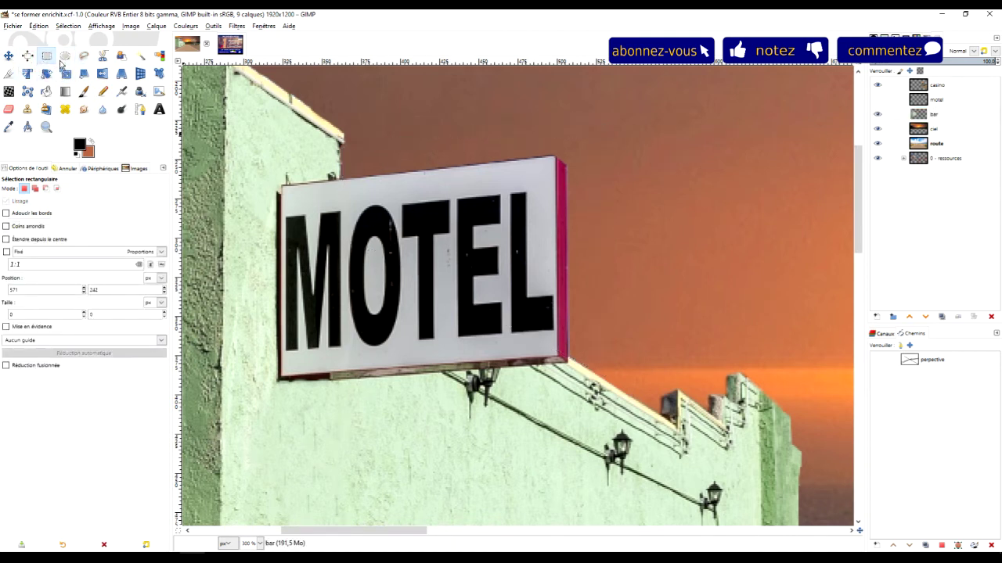
Step: Delete the sky-side part of the MOTEL sign within a free selection following the roofline, and clear the selection
left_click(83, 57)
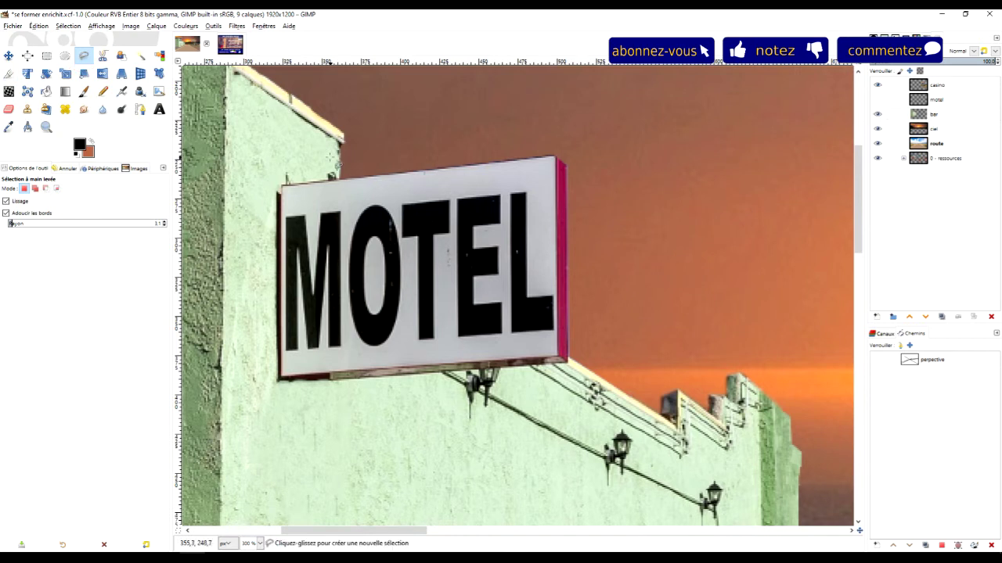
left_click(345, 160)
left_click(345, 253)
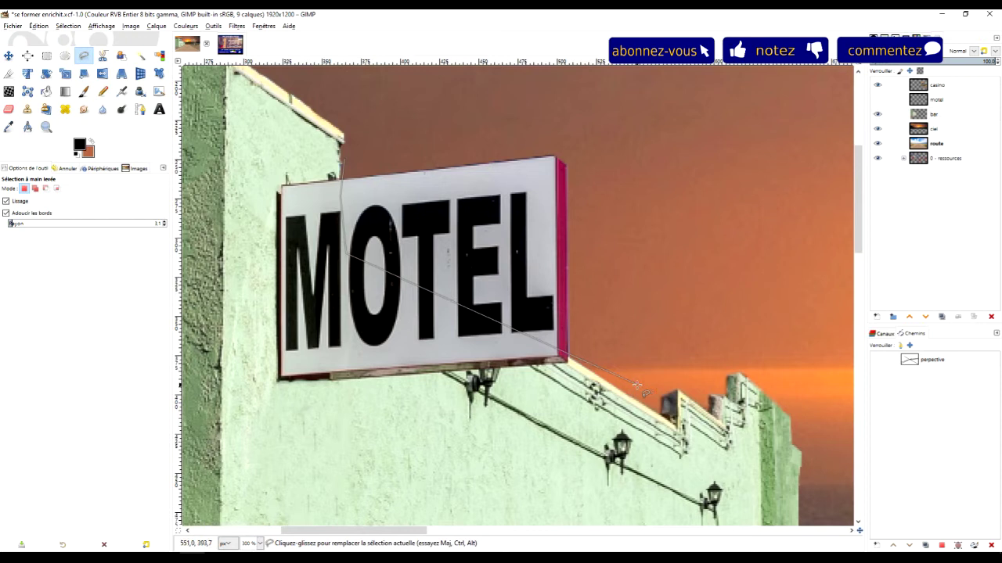
left_click(443, 132)
left_click(345, 159)
key("Return")
key("Delete")
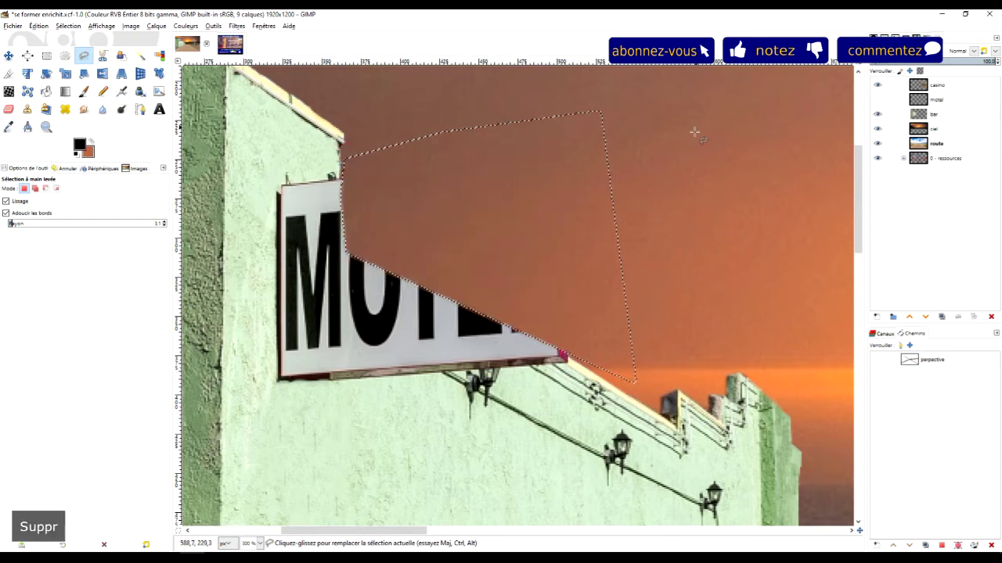
left_click(46, 55)
left_click(661, 214)
Step: Outline the tall front wall strip next to the building's corner, including the sign's M, with a free selection
scroll(505, 395, "down", 1)
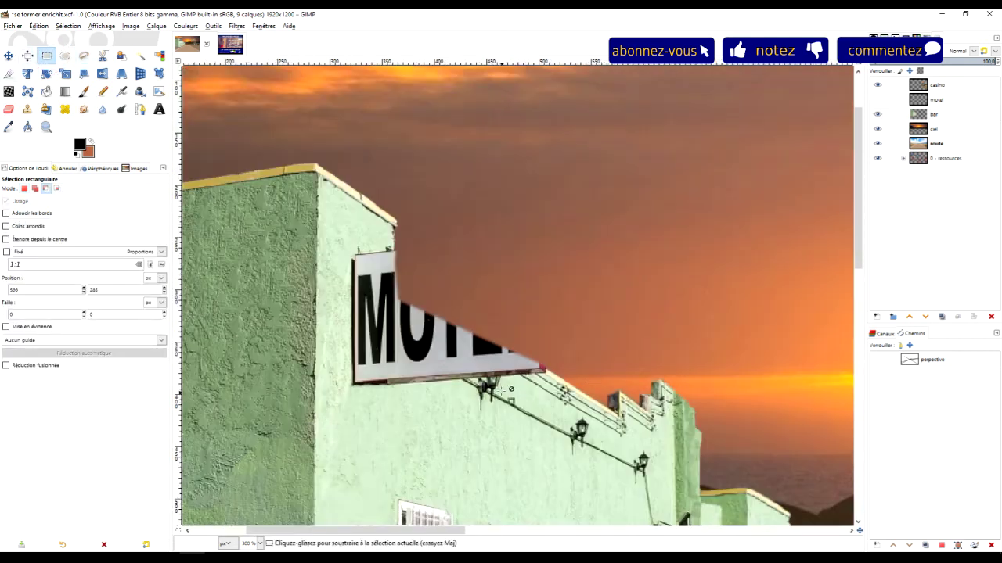
scroll(409, 402, "down", 2)
scroll(409, 209, "up", 2)
scroll(403, 230, "down", 6)
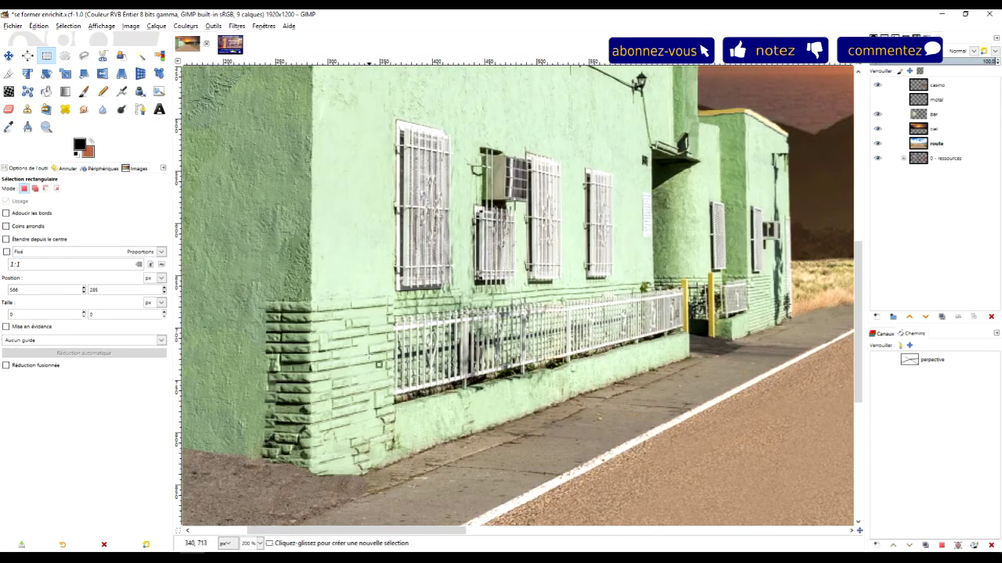
scroll(417, 228, "up", 1)
scroll(417, 228, "down", 2)
scroll(474, 385, "up", 4)
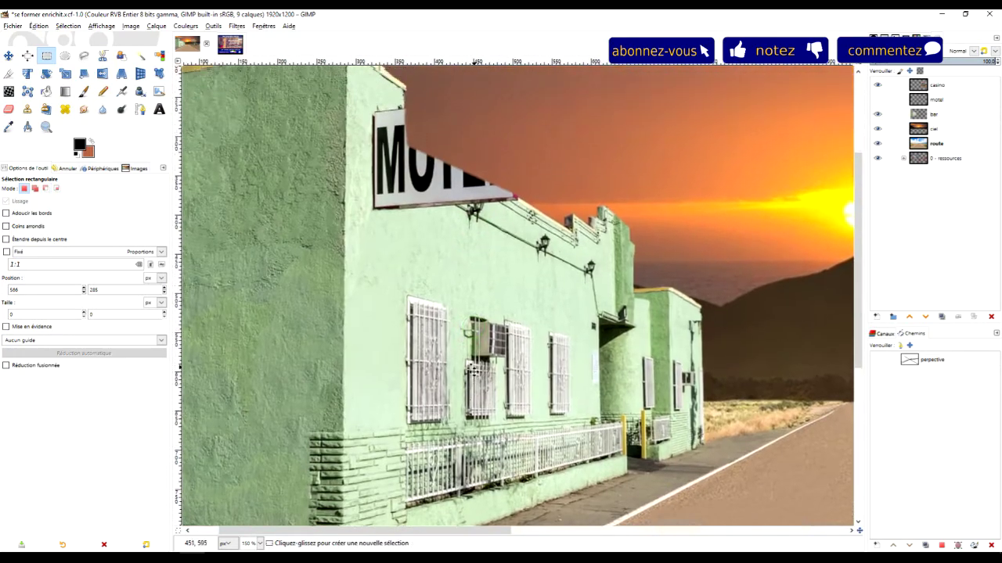
left_click(84, 55)
scroll(426, 147, "up", 1)
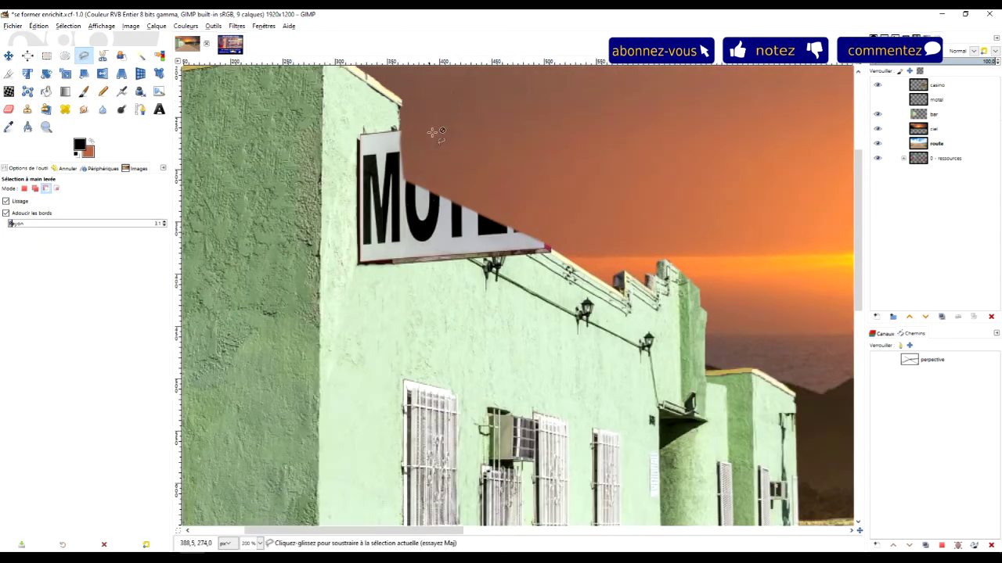
left_click(406, 114)
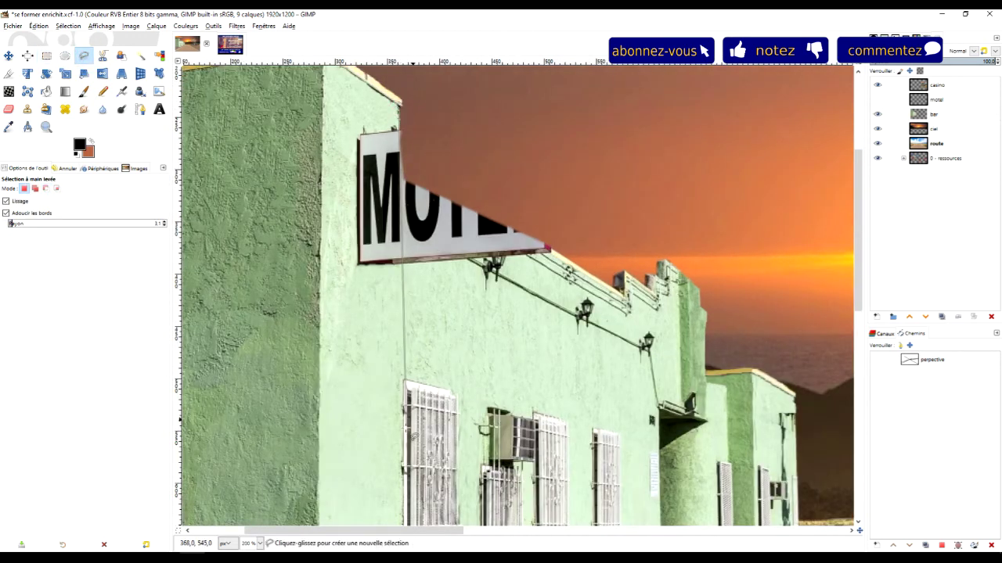
scroll(415, 415, "down", 4)
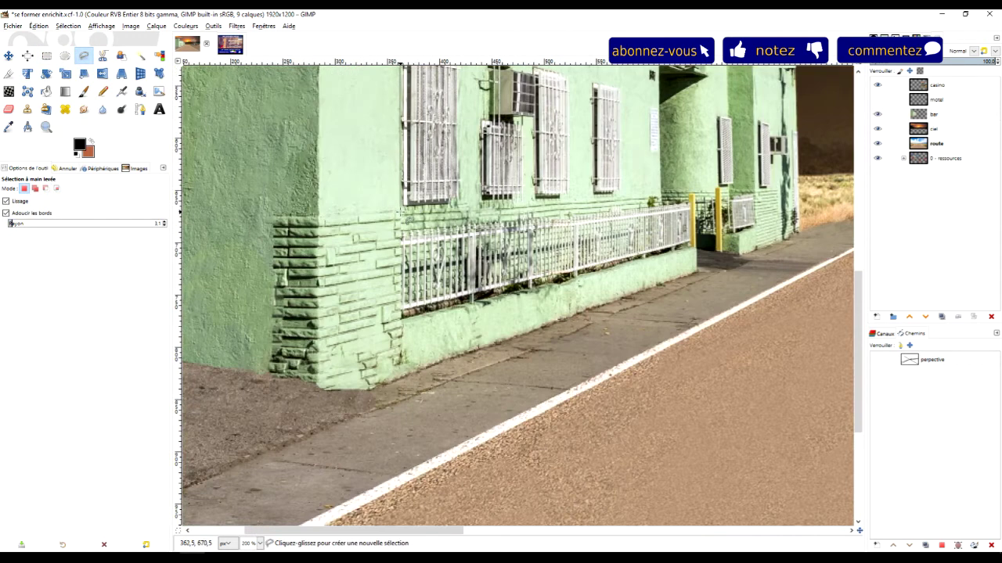
scroll(335, 235, "up", 4)
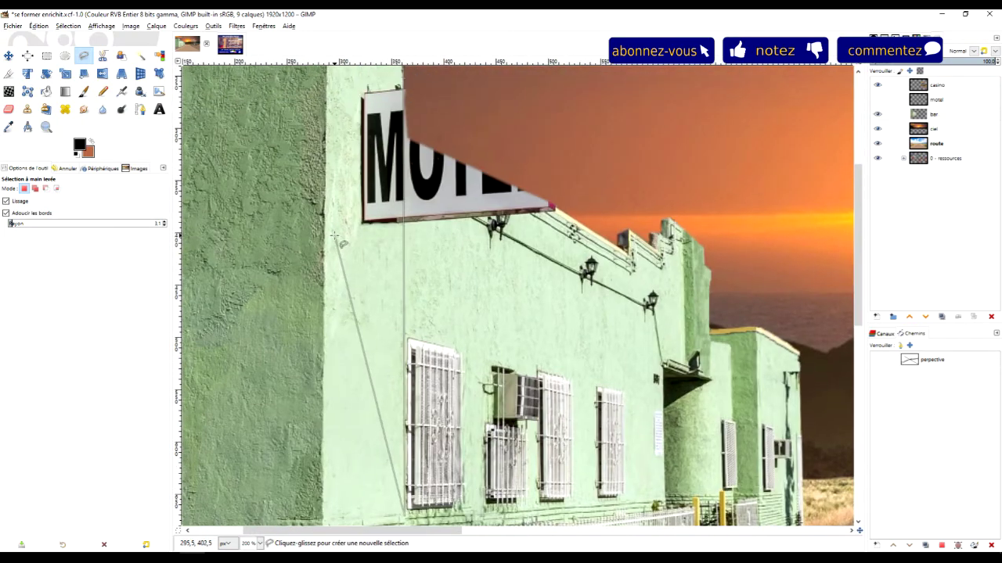
scroll(337, 235, "up", 4)
left_click(371, 243)
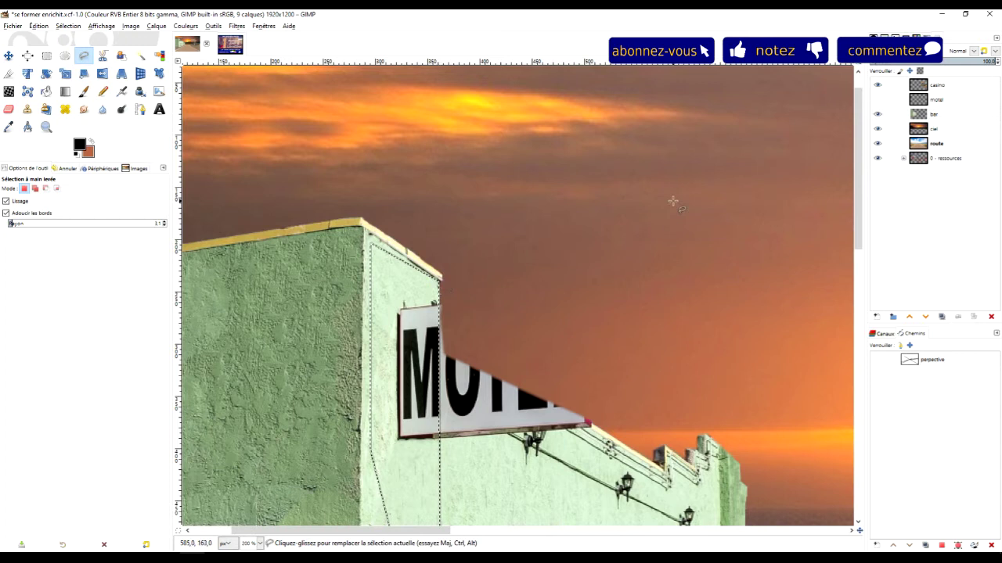
key("Return")
Step: Clone light green wall texture over the upper edge of the sign above the letter M, inside the selection
key("ctrl")
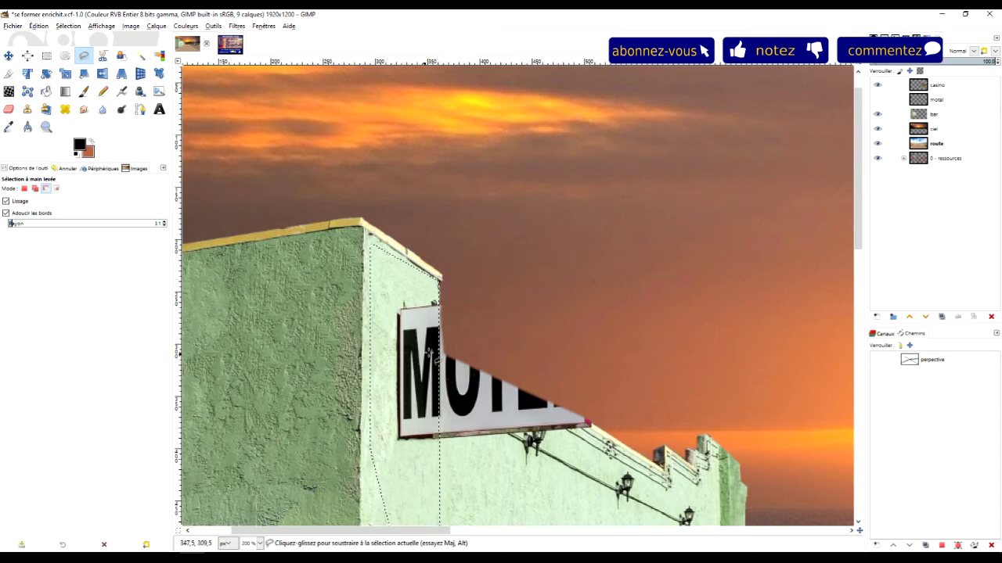
scroll(430, 354, "up", 2)
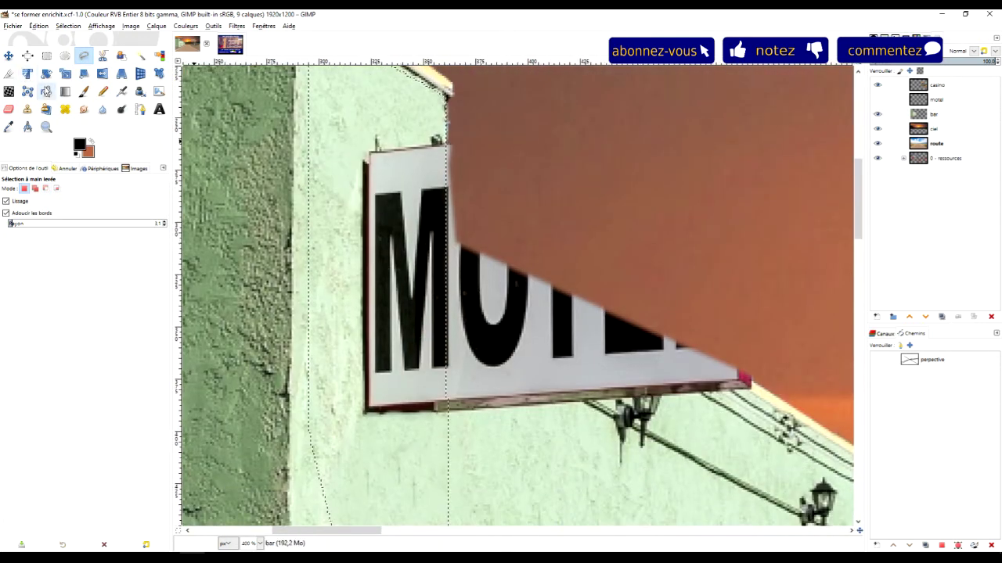
left_click(28, 109)
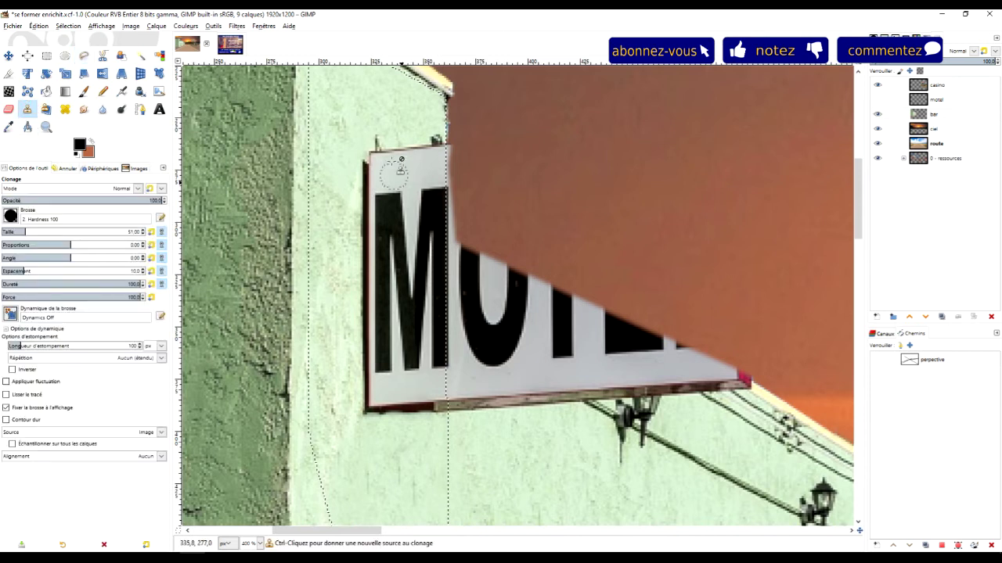
left_click(345, 128, "ctrl")
mouse_move(380, 157)
left_mouse_down()
mouse_move(408, 151)
mouse_move(411, 161)
mouse_move(434, 140)
mouse_move(425, 206)
mouse_move(423, 170)
mouse_move(404, 209)
mouse_move(368, 161)
left_mouse_up()
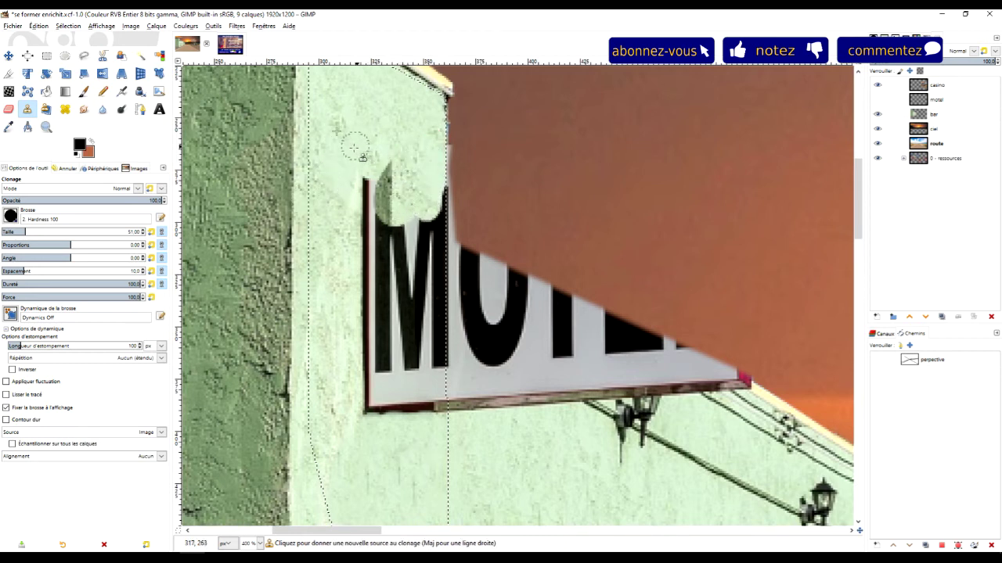
Step: Clone wall texture from above the sign over its left edge and most of the letter M
left_click(355, 147, "ctrl")
mouse_move(376, 204)
left_mouse_down()
mouse_move(370, 175)
mouse_move(384, 227)
mouse_move(349, 195)
mouse_move(372, 395)
left_mouse_up()
left_click(342, 152, "ctrl")
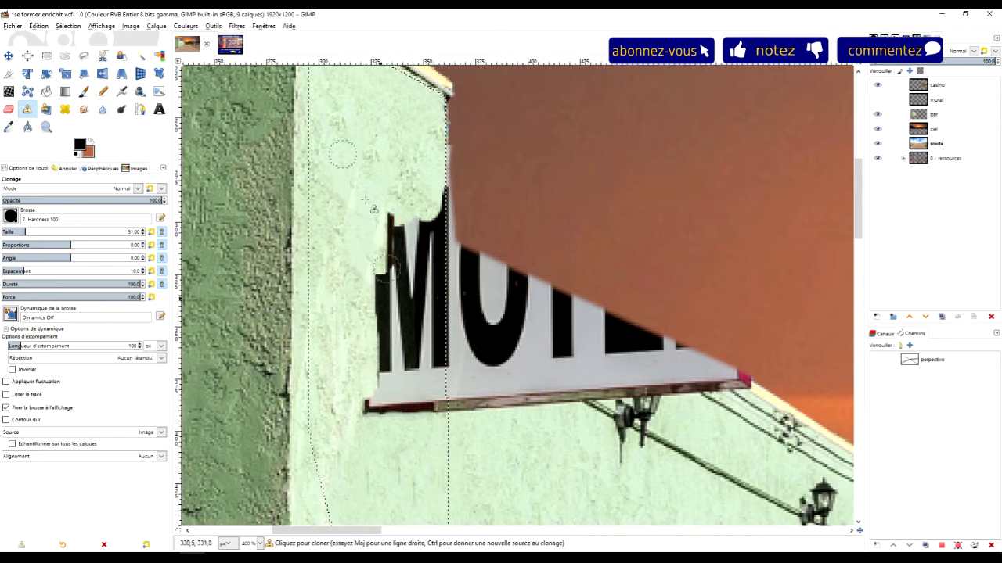
left_click(338, 128, "ctrl")
mouse_move(386, 198)
left_mouse_down()
mouse_move(367, 425)
mouse_move(401, 233)
mouse_move(394, 442)
mouse_move(409, 385)
mouse_move(414, 245)
mouse_move(421, 426)
left_mouse_up()
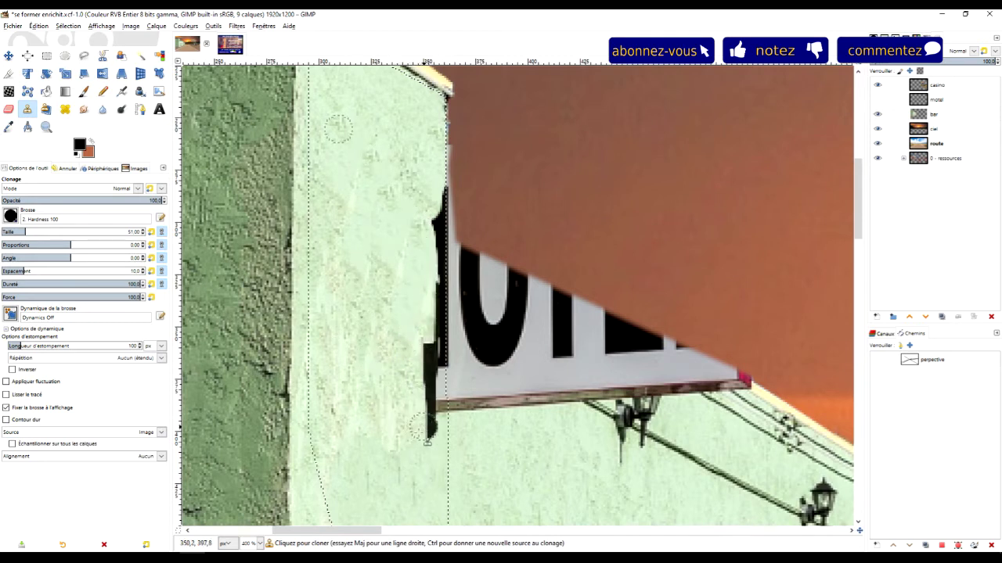
Step: Clone wall texture from below the sign over the remaining black strip of the M along the selection's edge
left_click(422, 463, "ctrl")
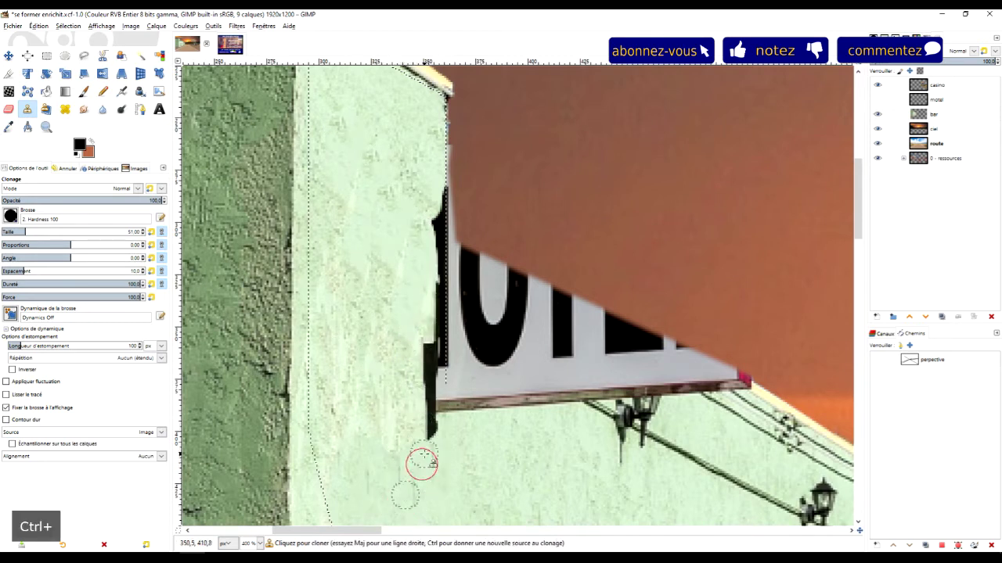
left_click(429, 459)
mouse_move(430, 332)
left_mouse_down()
mouse_move(439, 186)
mouse_move(449, 450)
left_mouse_up()
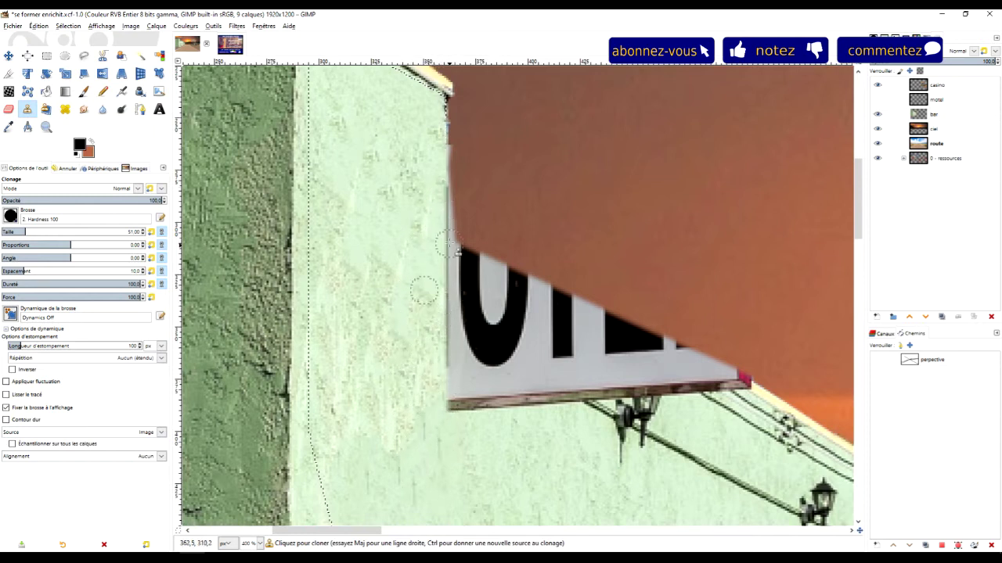
Step: Set the Clone opacity to 55.7 and blend the retouched wall strip with texture sampled from several wall areas
left_click(91, 200)
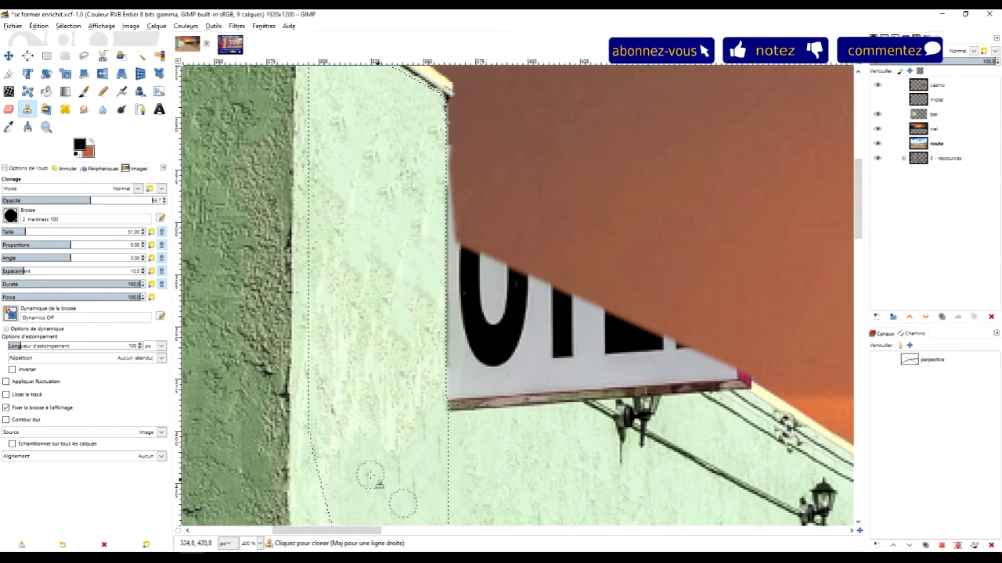
scroll(402, 425, "down", 1)
scroll(402, 336, "down", 5)
scroll(403, 376, "up", 3)
left_click(384, 379, "ctrl")
left_click(417, 494, "ctrl")
left_click(401, 324)
mouse_move(402, 323)
left_mouse_down()
mouse_move(408, 242)
mouse_move(423, 275)
mouse_move(432, 238)
mouse_move(401, 252)
mouse_move(403, 300)
mouse_move(384, 313)
mouse_move(385, 227)
mouse_move(434, 143)
left_mouse_up()
mouse_move(396, 423)
left_mouse_down()
mouse_move(358, 266)
mouse_move(365, 133)
mouse_move(345, 328)
left_mouse_up()
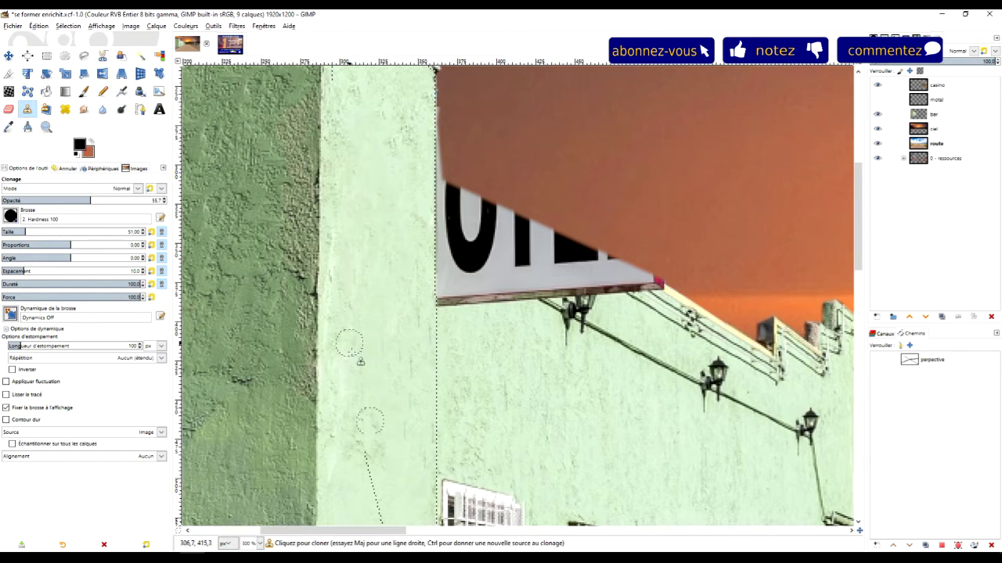
left_click_drag(338, 245, 330, 205)
scroll(400, 274, "down", 3)
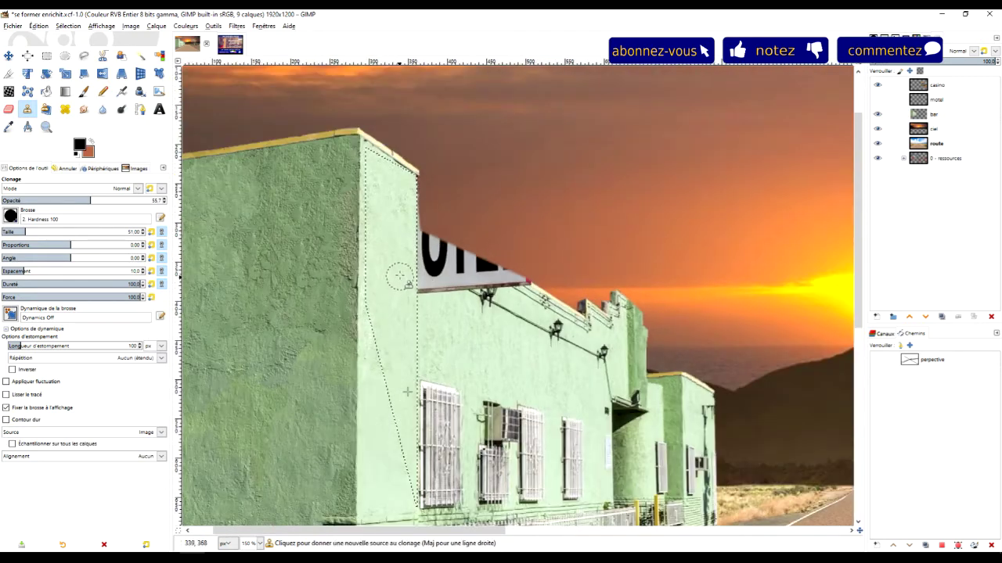
scroll(400, 278, "up", 3)
left_click_drag(419, 249, 373, 368)
Step: Clear the free selection around the retouched wall strip
left_click(46, 56)
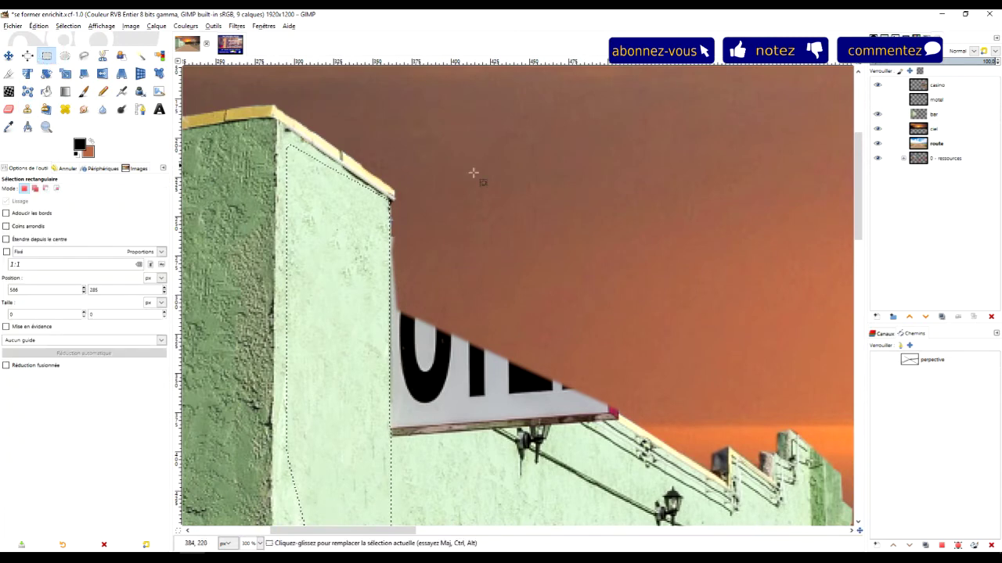
scroll(566, 236, "down", 3)
scroll(537, 320, "up", 3)
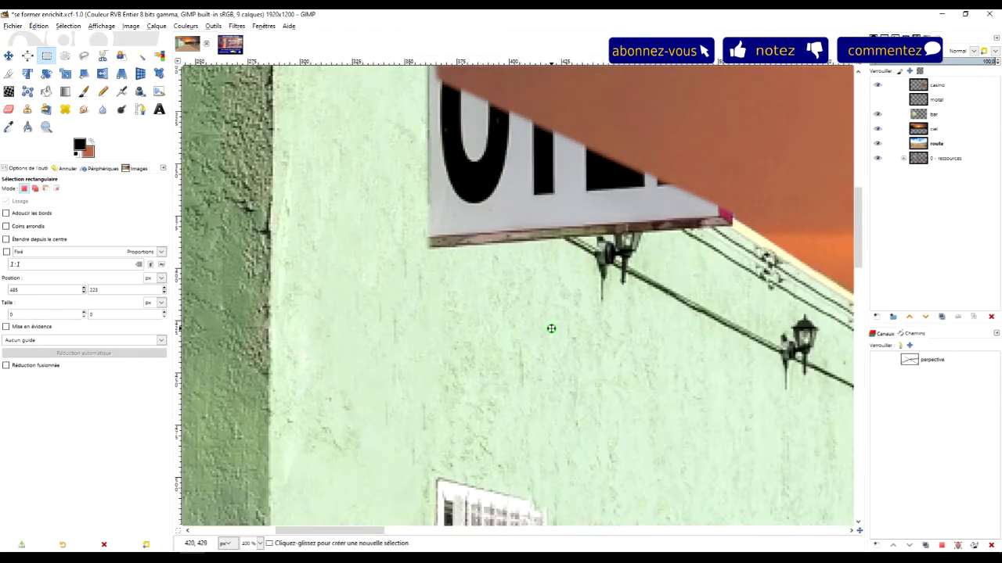
scroll(457, 351, "up", 1)
left_click_drag(500, 337, 419, 422)
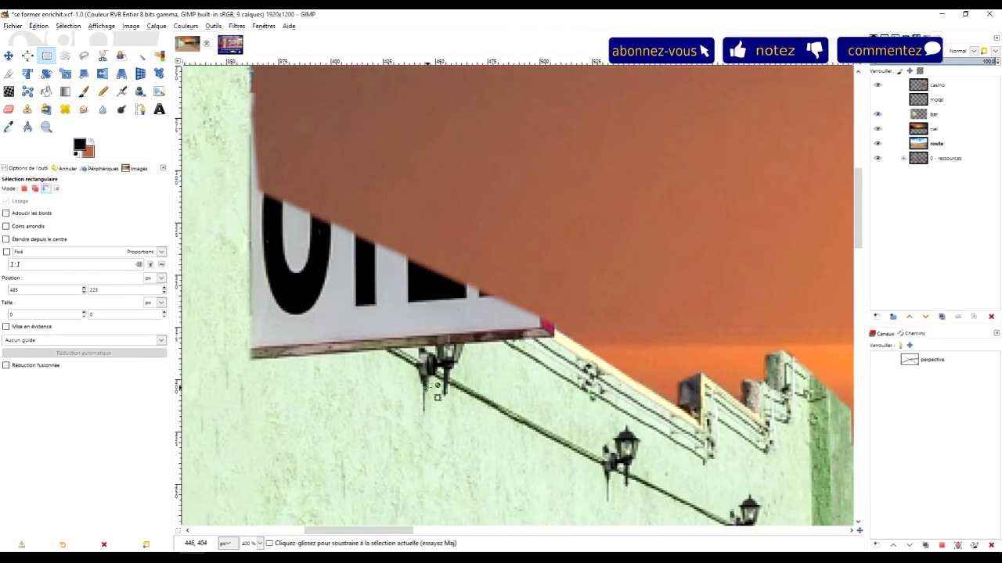
scroll(437, 391, "down", 2)
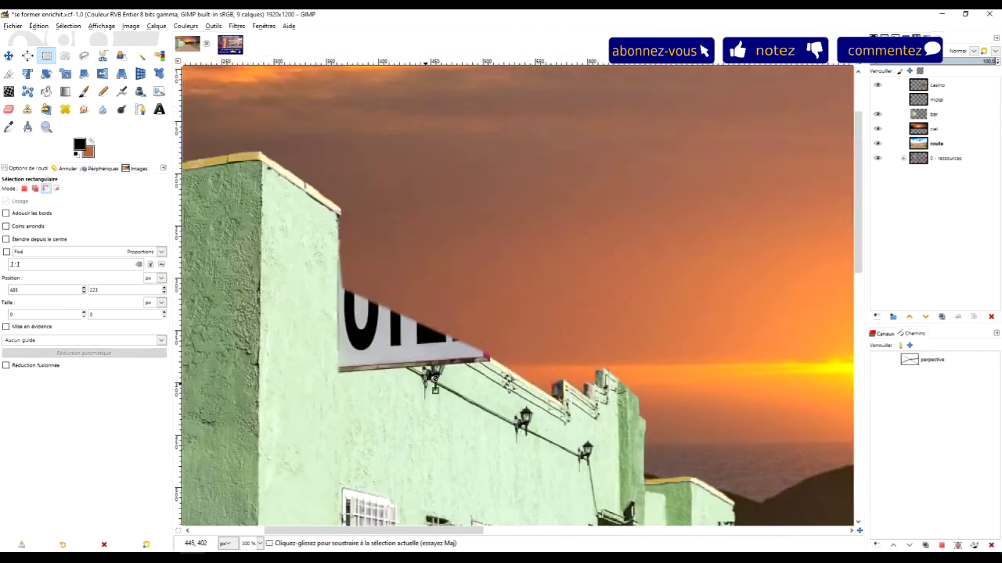
left_click(83, 56)
scroll(328, 313, "up", 2)
left_click(357, 124)
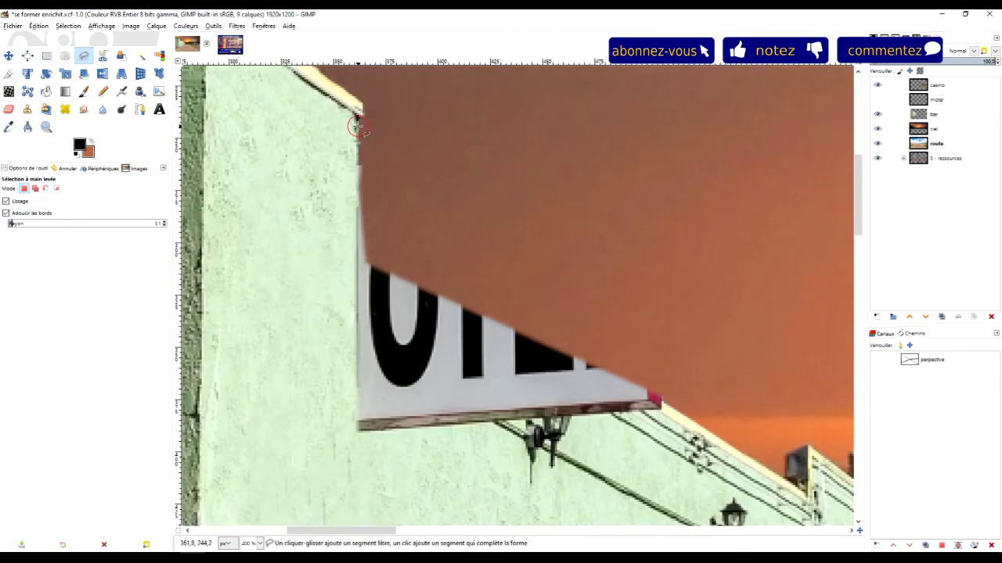
left_click(358, 267)
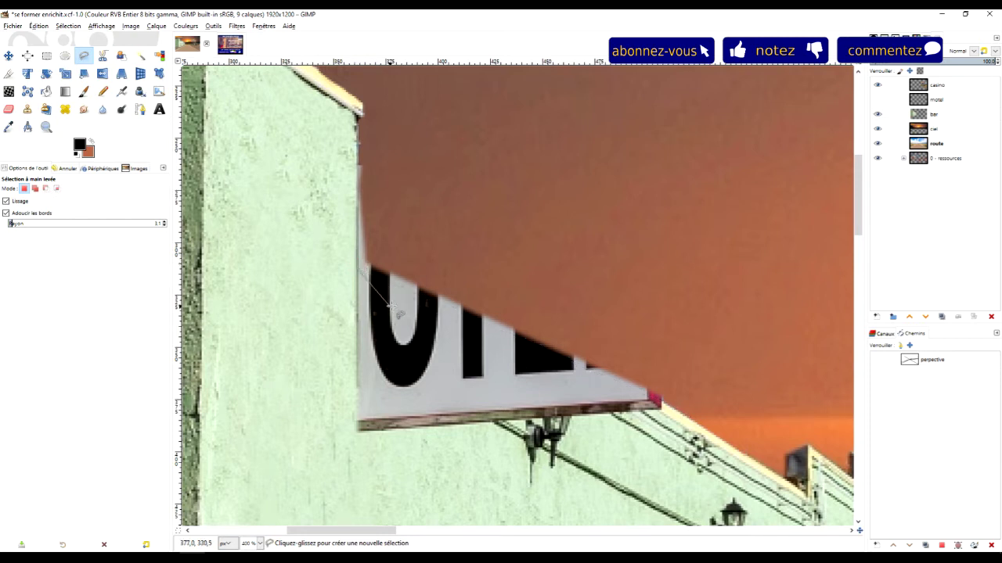
left_click(358, 429)
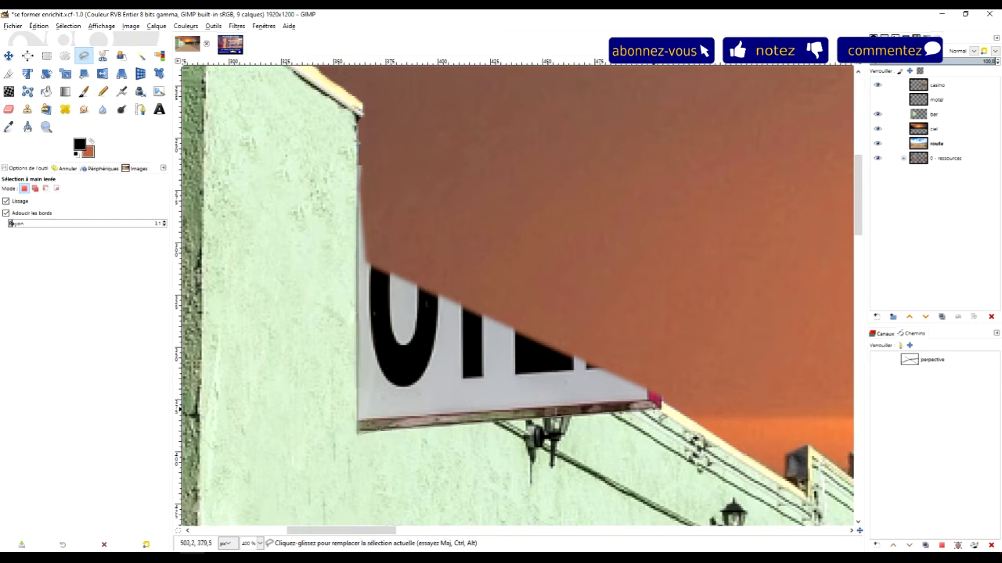
left_click(360, 117)
key("Return")
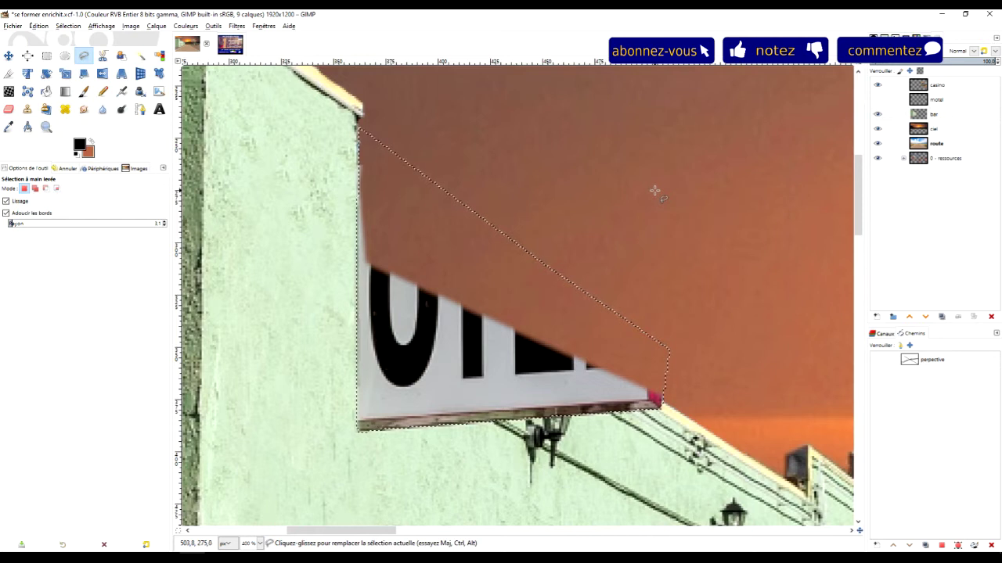
key("Escape")
left_click(46, 56)
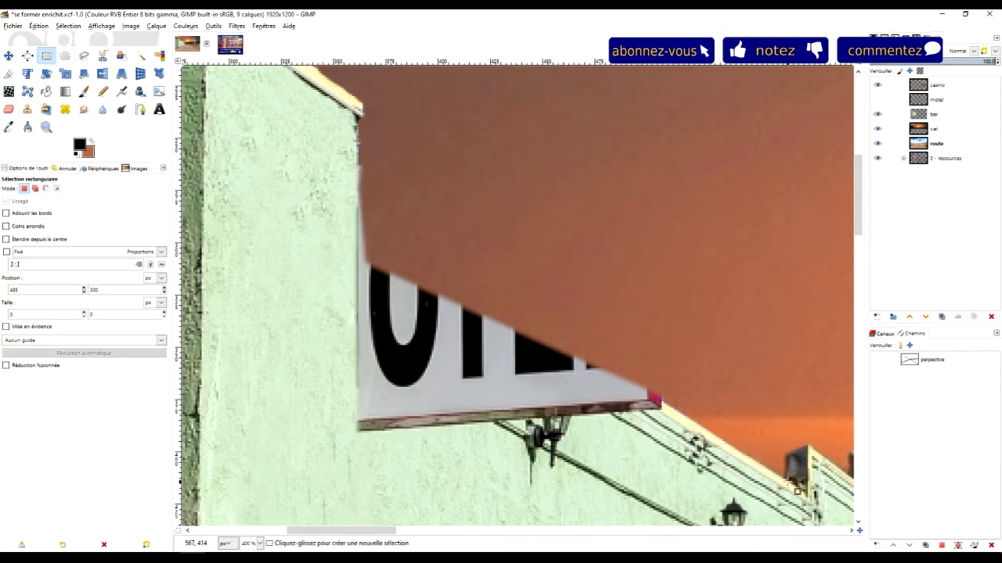
Step: Outline the remaining sign piece and the wall beneath it with a free selection that follows the roofline
left_click(770, 456)
left_click(83, 56)
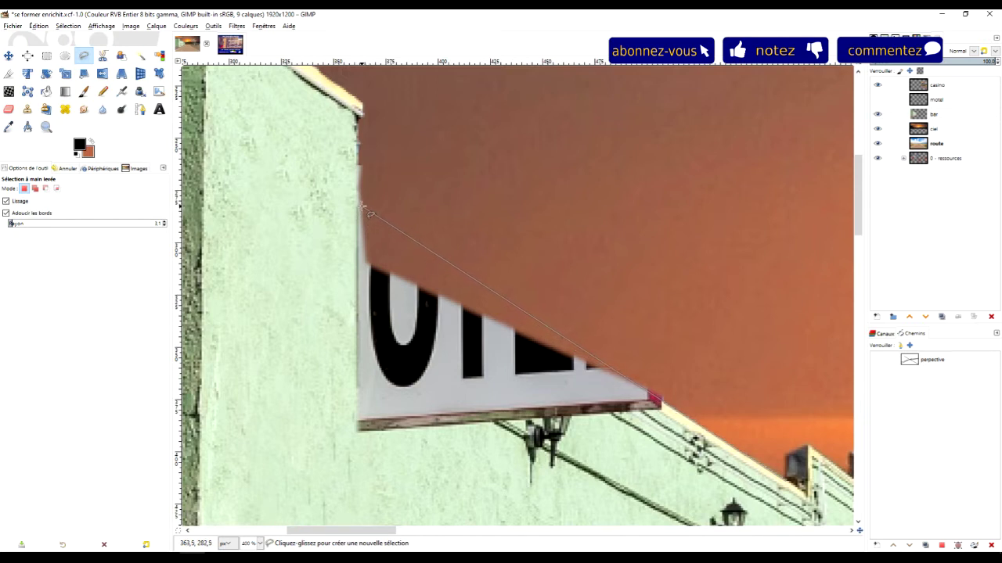
left_click(356, 206)
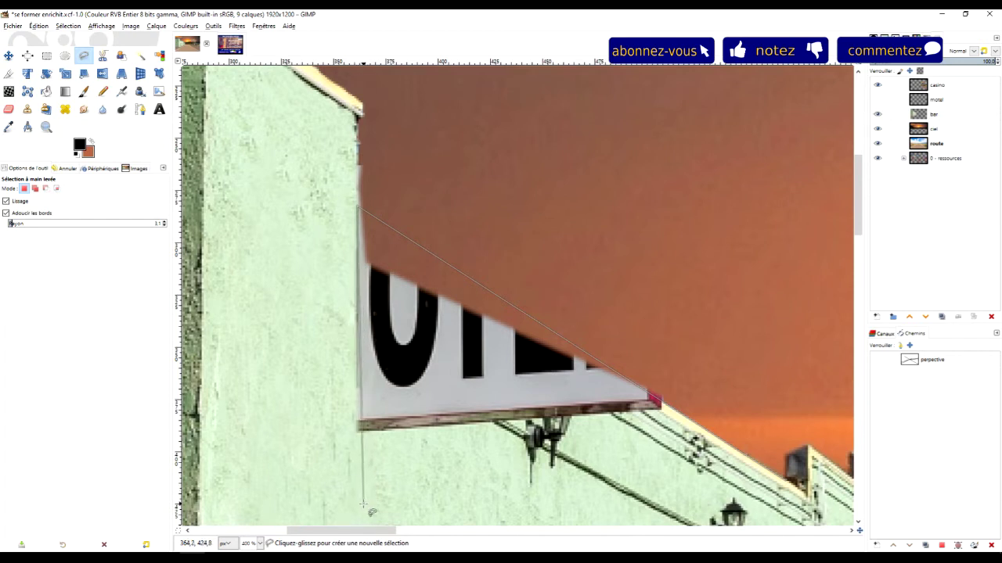
left_click(361, 505)
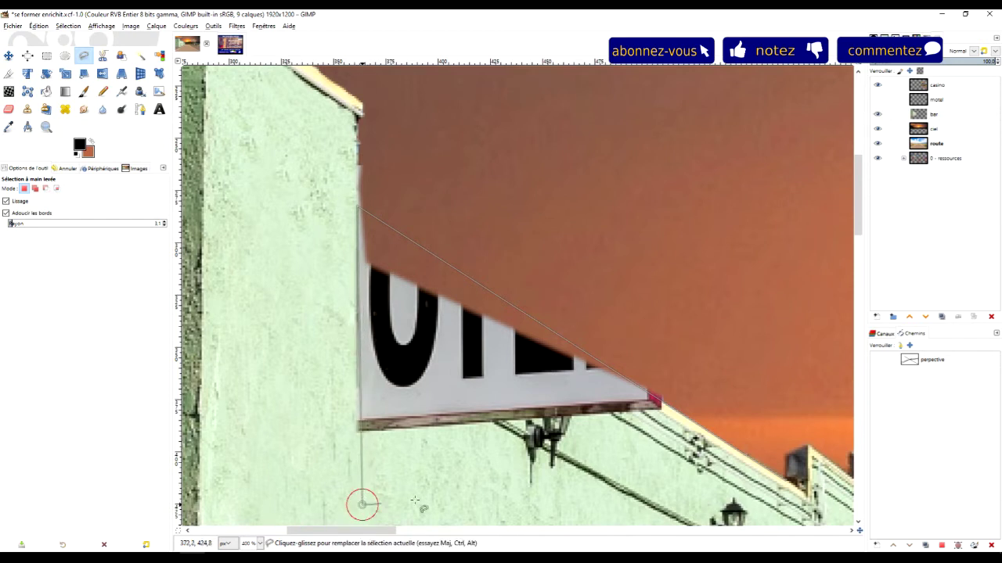
left_click(779, 512)
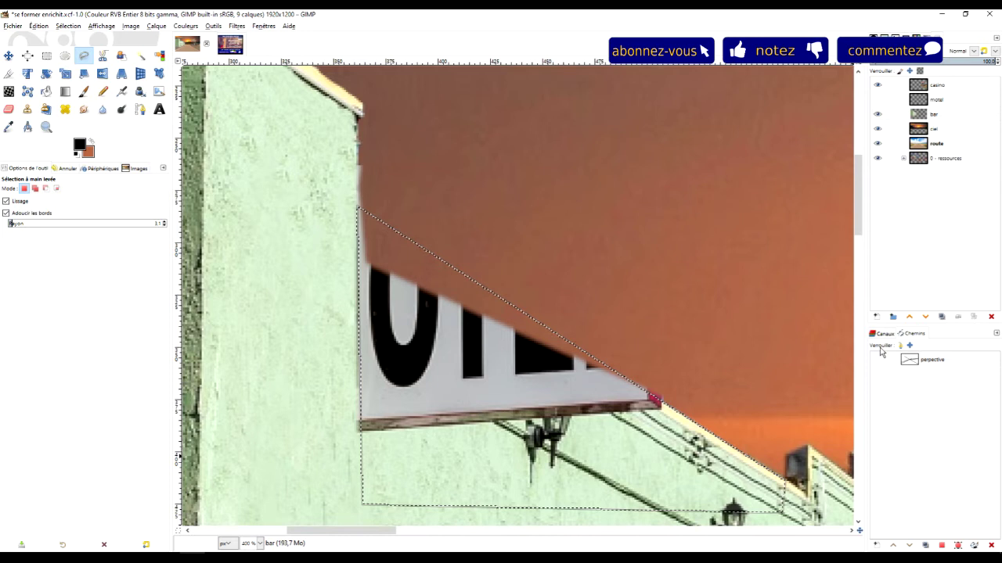
Step: Confirm the free selection around the remaining sign piece and set the Clone tool's opacity to 100
key("Return")
scroll(685, 395, "down", 1)
scroll(684, 396, "down", 1)
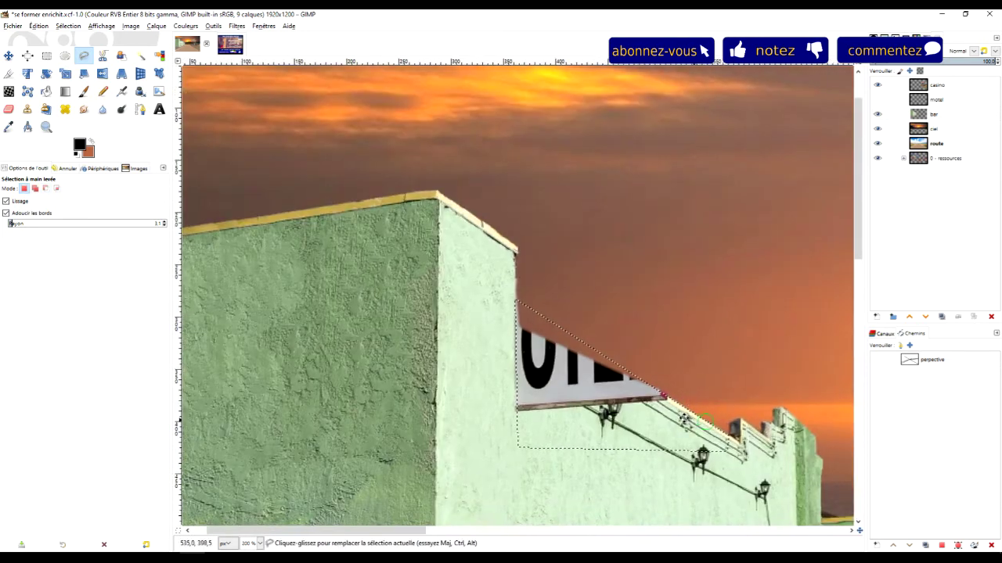
scroll(685, 395, "up", 3)
scroll(571, 412, "down", 1)
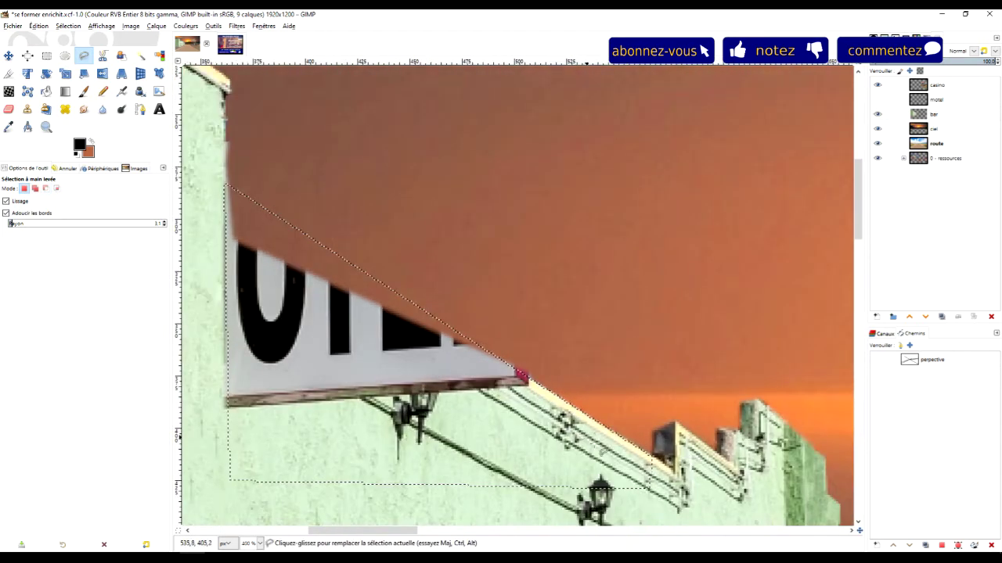
left_click(26, 110)
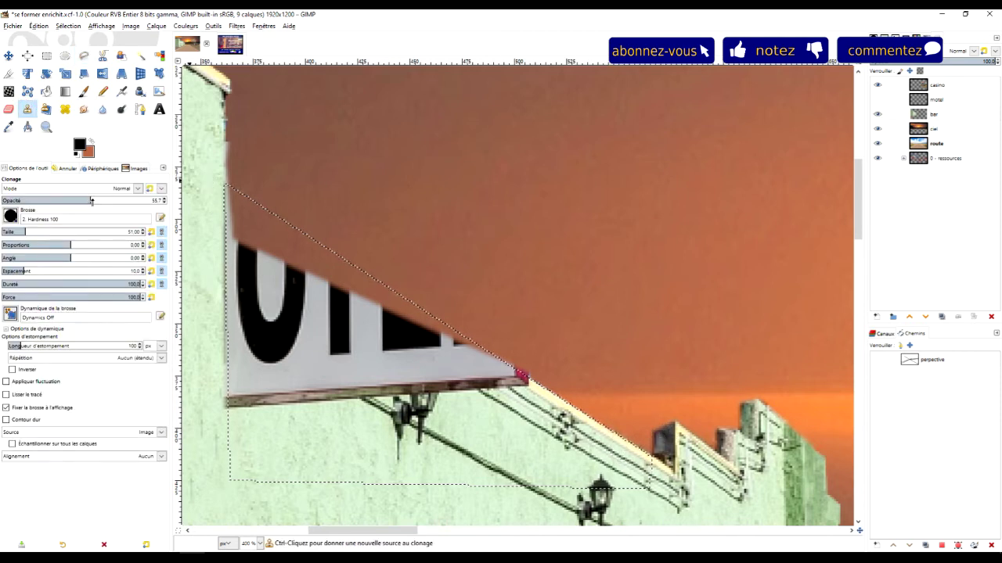
type("100")
key("Return")
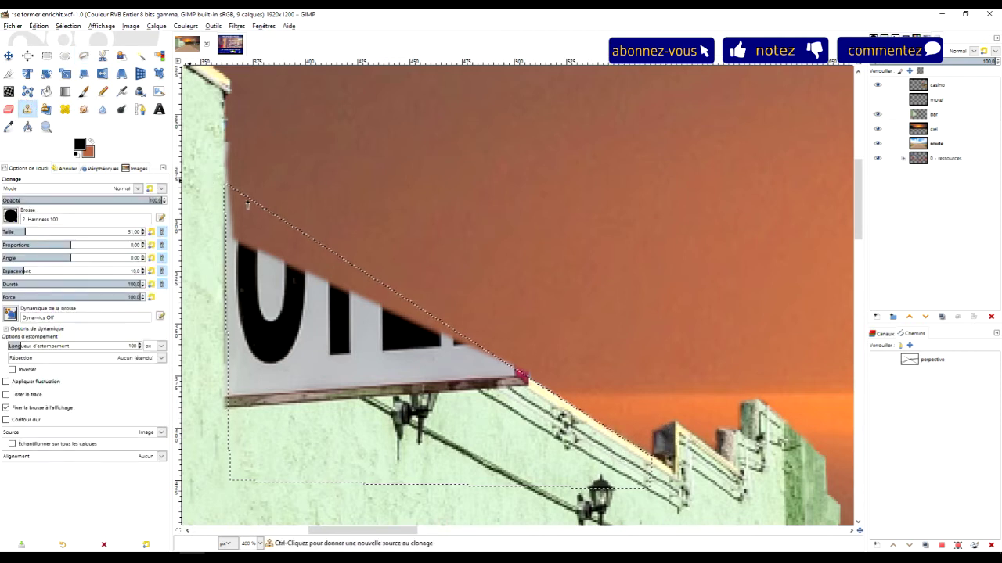
Step: Clone the cream roof edge from beyond the sign up along the selection's diagonal to the taller wall
left_click(630, 457, "ctrl")
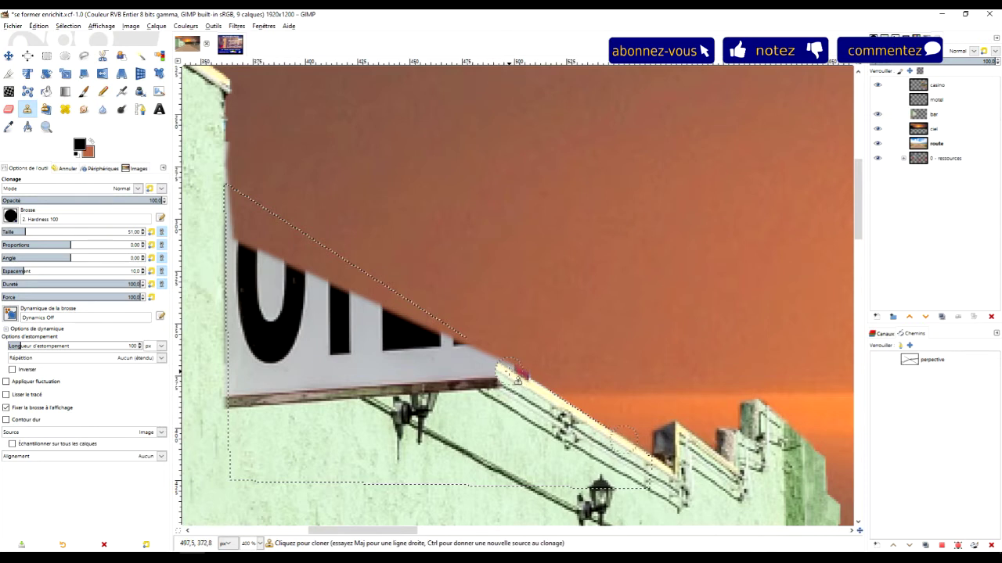
left_click(481, 360)
left_click_drag(470, 351, 240, 212)
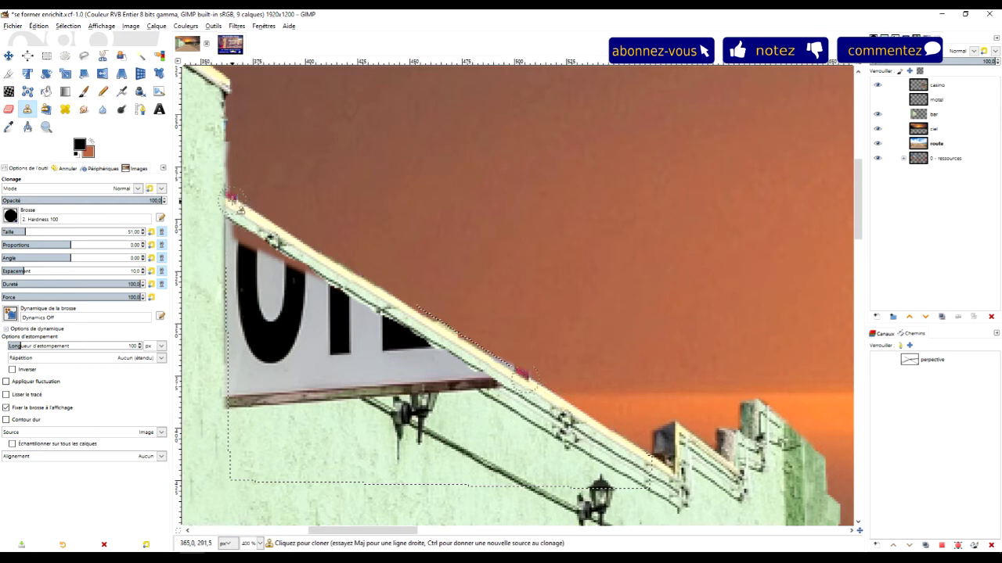
left_click_drag(238, 217, 231, 209)
Step: Clone the wall strip with its parallel cables beneath the rebuilt roof edge, across the top of the sign letters
scroll(284, 219, "down", 5)
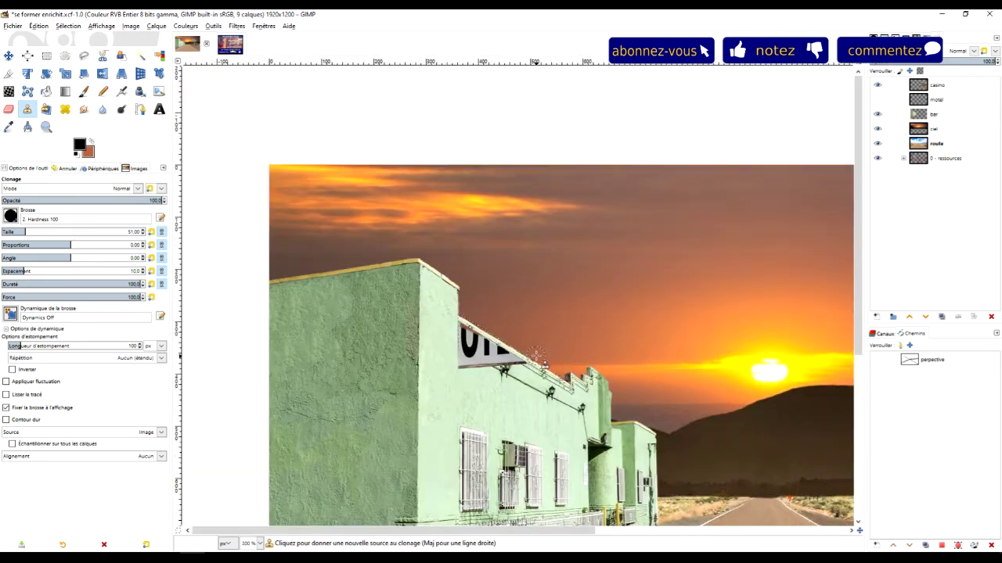
scroll(501, 383, "up", 6)
scroll(510, 396, "down", 1)
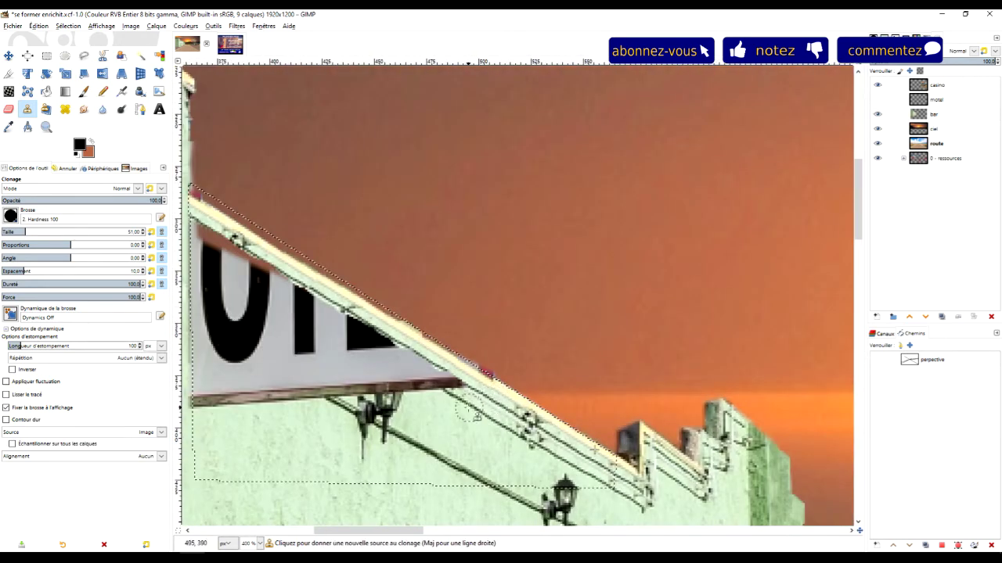
scroll(548, 399, "left", 3)
scroll(582, 400, "down", 2)
key("ctrl")
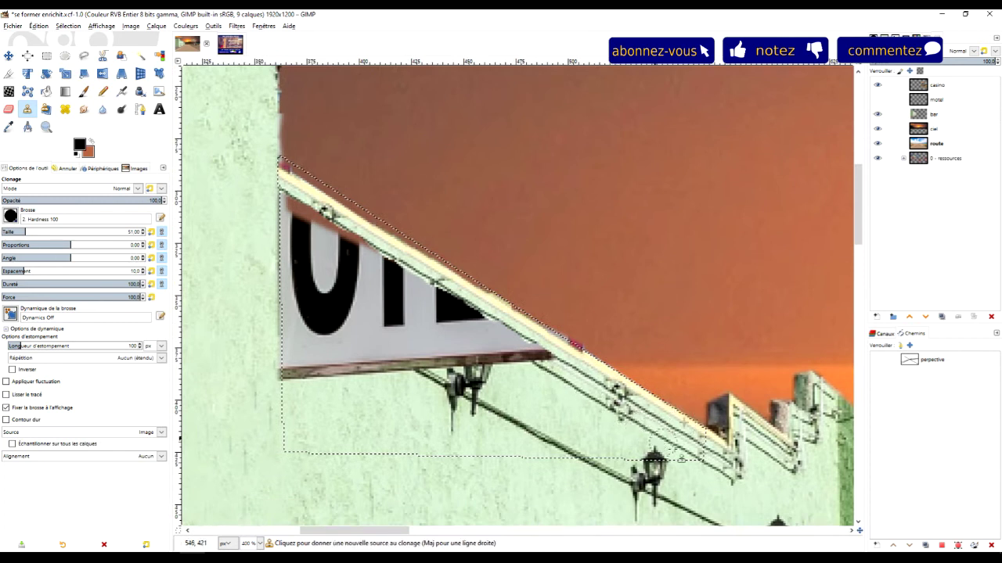
left_click(568, 373, "ctrl")
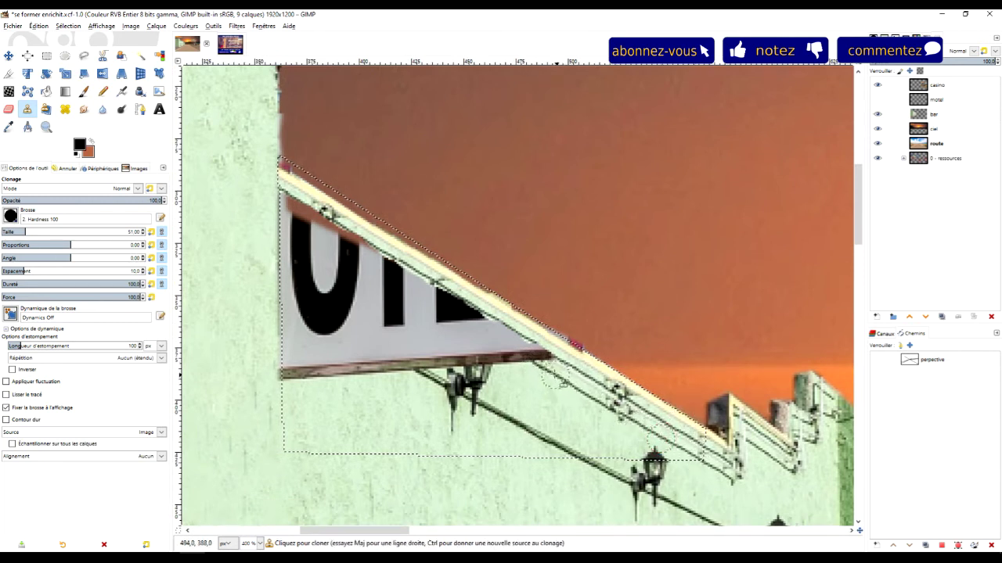
mouse_move(538, 364)
left_mouse_down()
mouse_move(529, 367)
mouse_move(540, 365)
left_mouse_up()
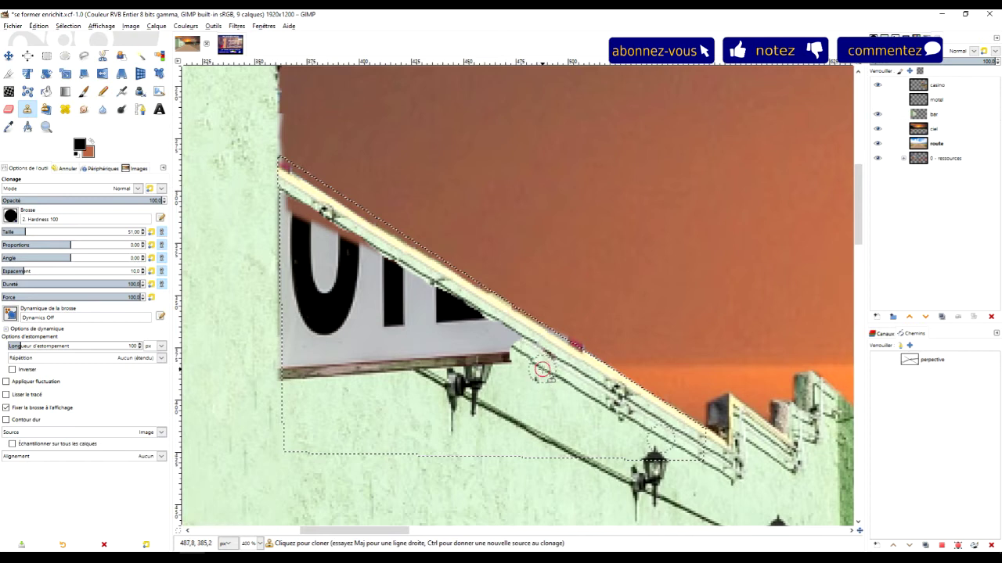
left_click_drag(540, 365, 396, 266)
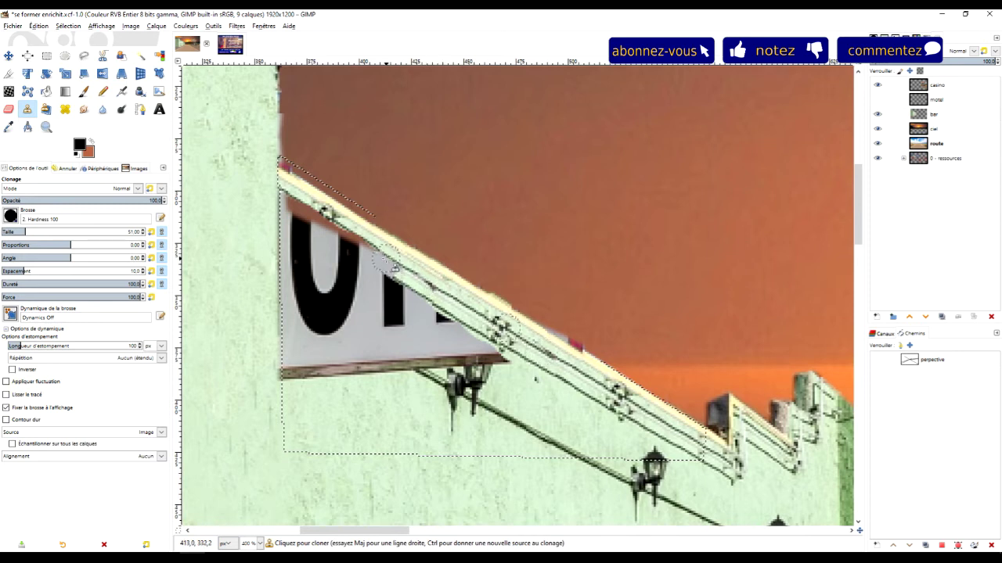
mouse_move(397, 278)
left_mouse_down()
mouse_move(380, 259)
mouse_move(286, 202)
mouse_move(285, 288)
mouse_move(372, 338)
left_mouse_up()
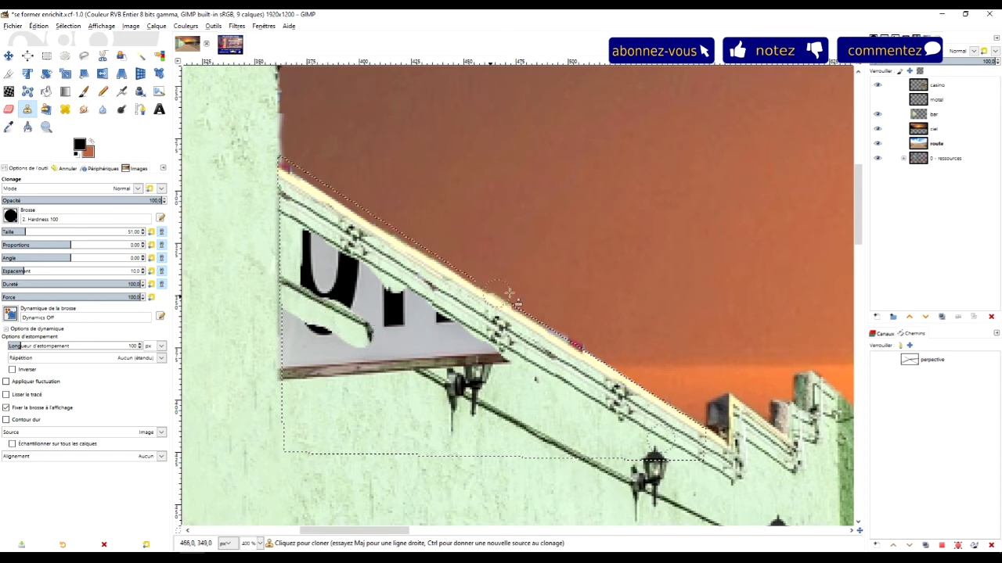
Step: Clone the lamp cable and surrounding wall across the sign to the taller wall, covering much of the O
left_click(531, 367, "ctrl")
left_click(554, 442, "ctrl")
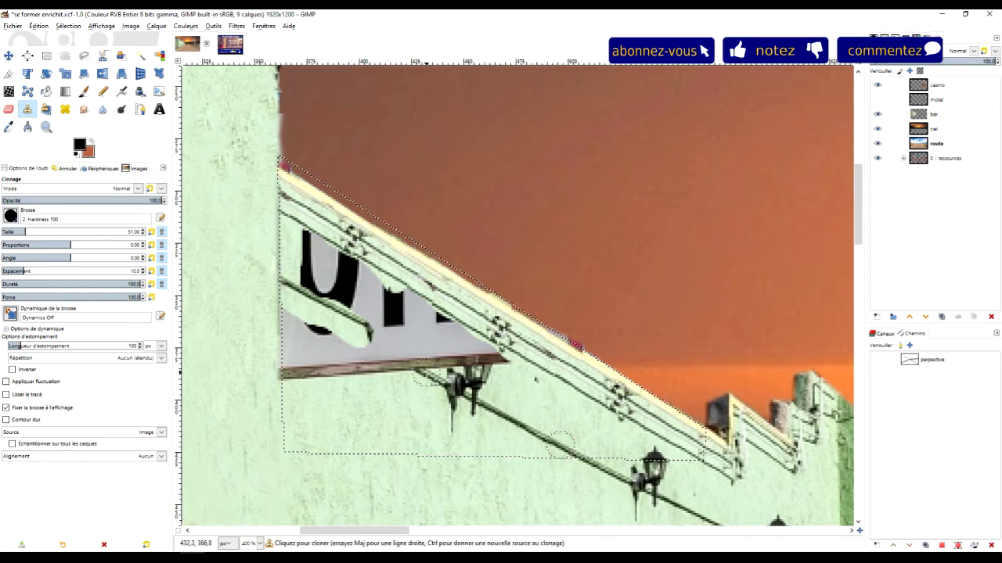
left_click_drag(424, 374, 369, 333)
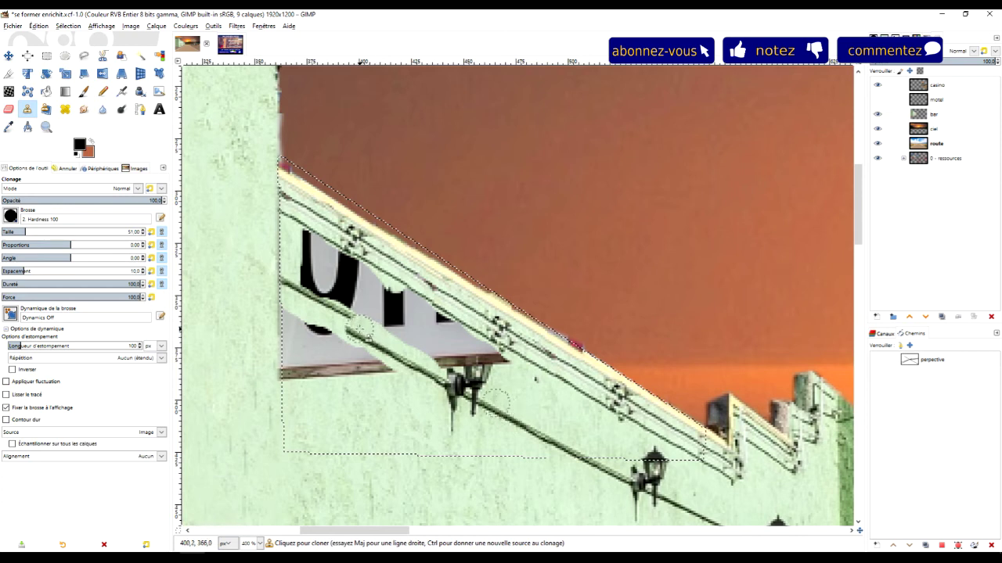
left_click(348, 330)
mouse_move(349, 331)
left_mouse_down()
mouse_move(290, 287)
mouse_move(373, 329)
mouse_move(346, 289)
mouse_move(309, 266)
mouse_move(345, 295)
left_mouse_up()
left_click(589, 422, "ctrl")
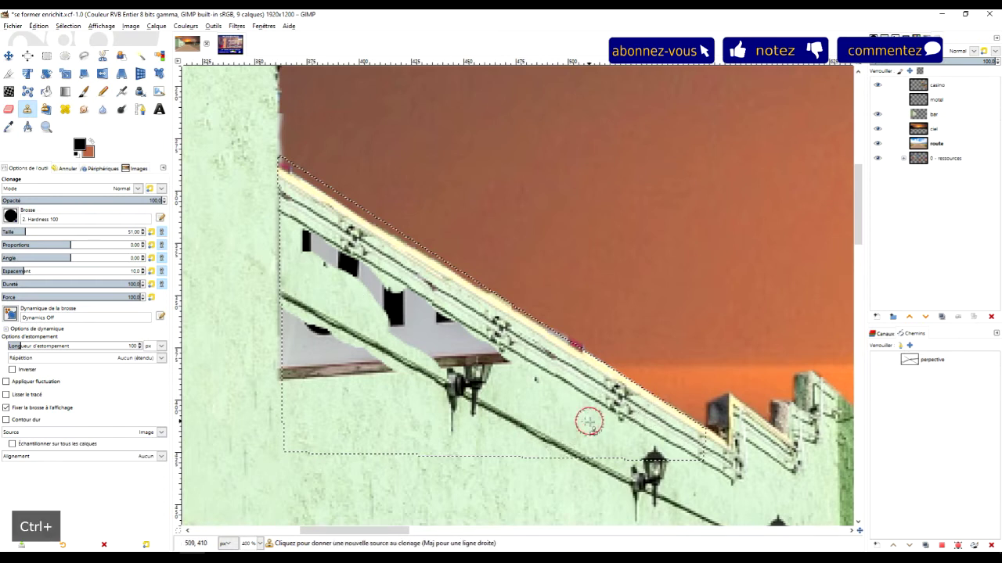
key("ctrl+z")
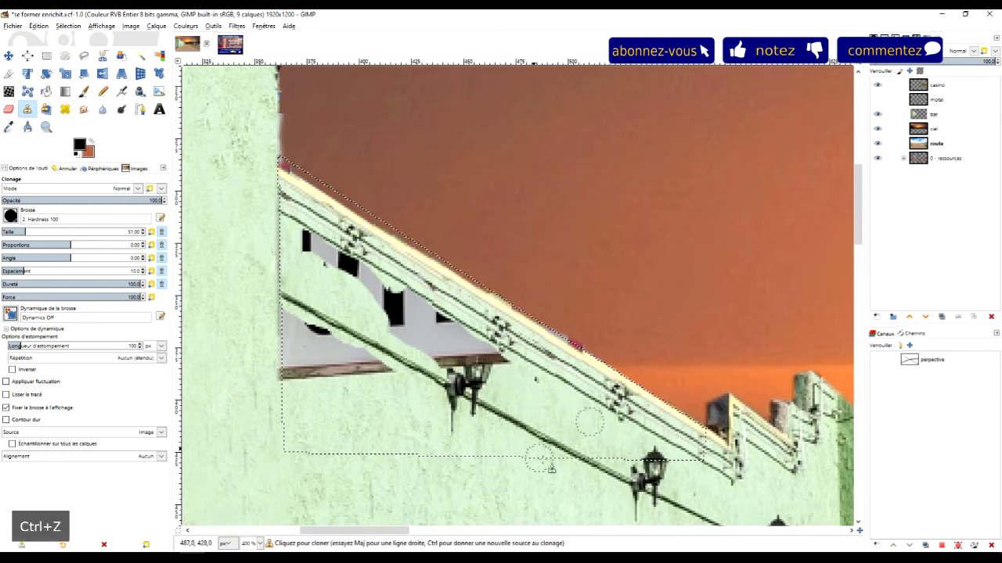
Step: Cover the remaining letter fragments and the sign's lower frame beside the taller wall with cloned plain wall texture
left_click(553, 403, "ctrl")
mouse_move(308, 271)
left_mouse_down()
mouse_move(306, 250)
mouse_move(333, 251)
mouse_move(314, 260)
mouse_move(391, 306)
mouse_move(435, 317)
mouse_move(427, 328)
mouse_move(398, 328)
left_mouse_up()
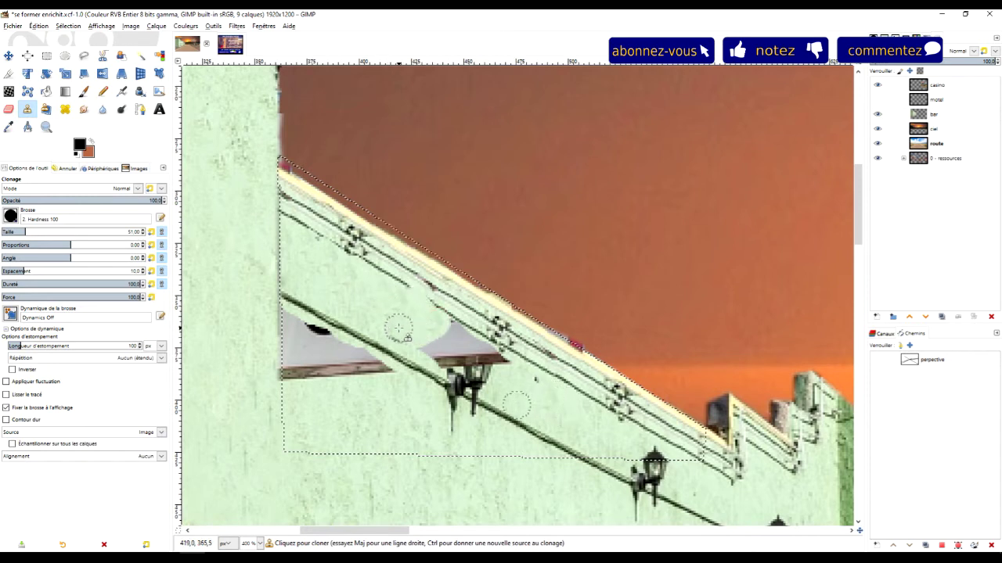
left_click(391, 414, "ctrl")
mouse_move(383, 387)
left_mouse_down()
mouse_move(371, 410)
mouse_move(417, 434)
mouse_move(314, 372)
mouse_move(324, 371)
mouse_move(310, 359)
mouse_move(288, 361)
mouse_move(287, 327)
mouse_move(334, 346)
mouse_move(307, 332)
mouse_move(302, 346)
mouse_move(344, 350)
left_mouse_up()
left_click(372, 411, "ctrl")
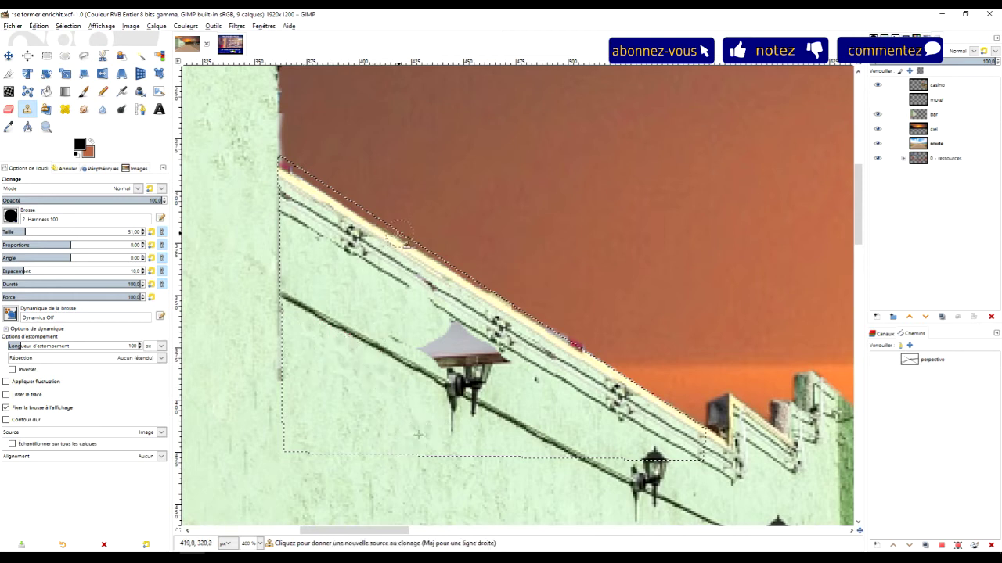
Step: Rebuild the missing stretch of the lower roofline cable with a cloned piece of the same cable
left_click(370, 298, "ctrl")
left_click(413, 294, "ctrl")
left_click(413, 294)
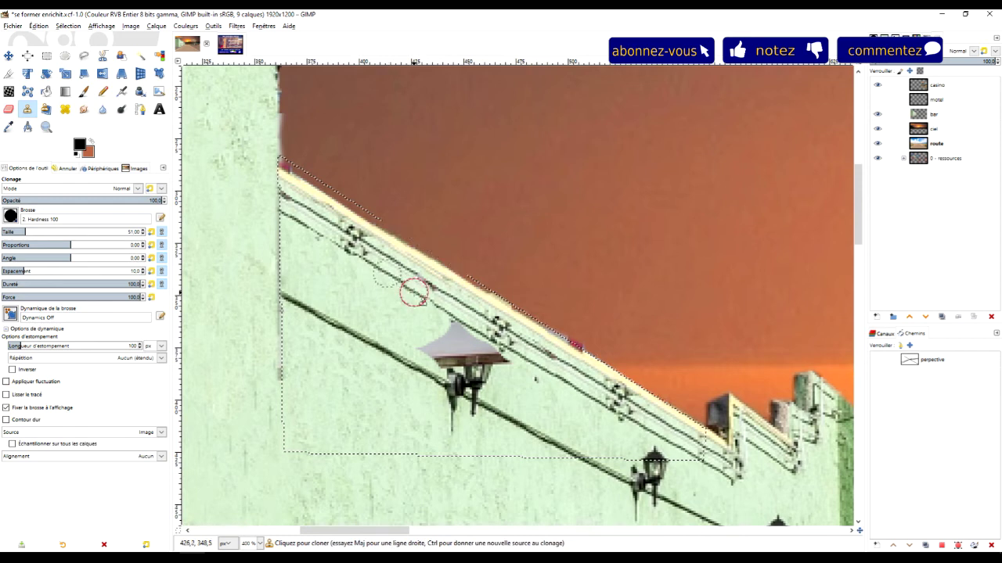
left_click(413, 290)
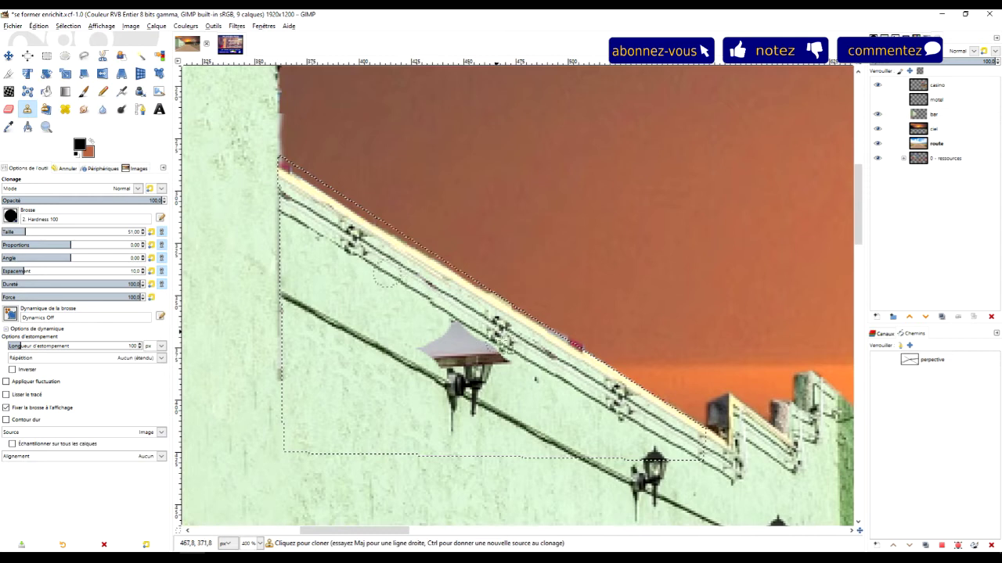
Step: Clone plain wall texture over the last piece of sign above the upper wall lamp
left_click(429, 348, "ctrl")
left_click_drag(436, 349, 445, 337)
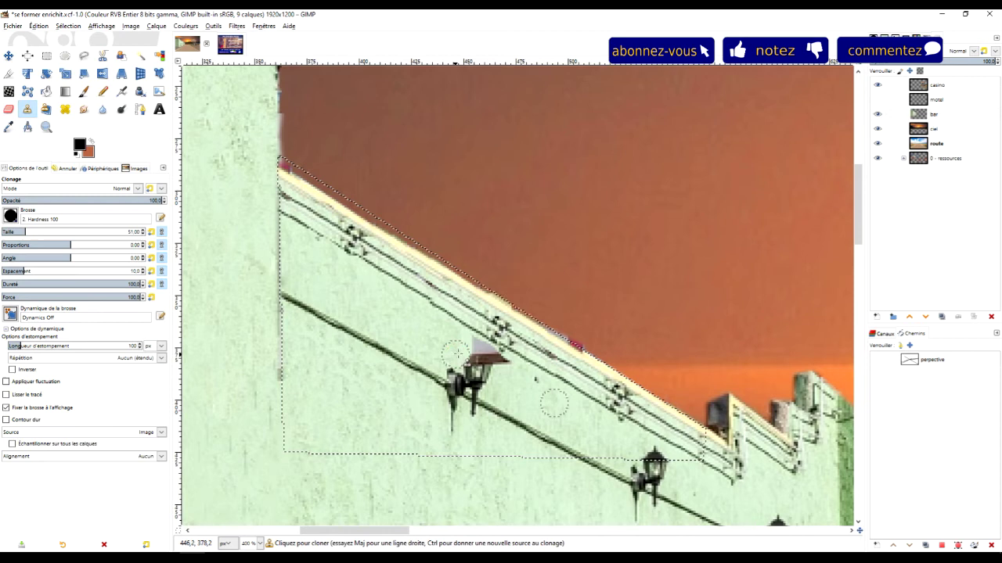
left_click_drag(470, 346, 534, 377)
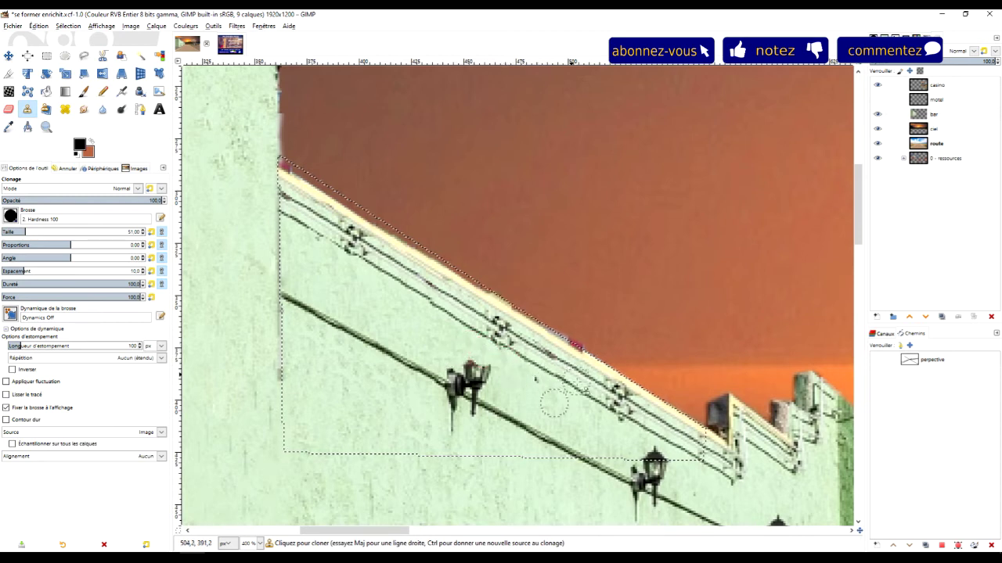
Step: Rebuild the cut-off top of the upper wall lamp by cloning the cap of the next lamp down
scroll(553, 403, "up", 2)
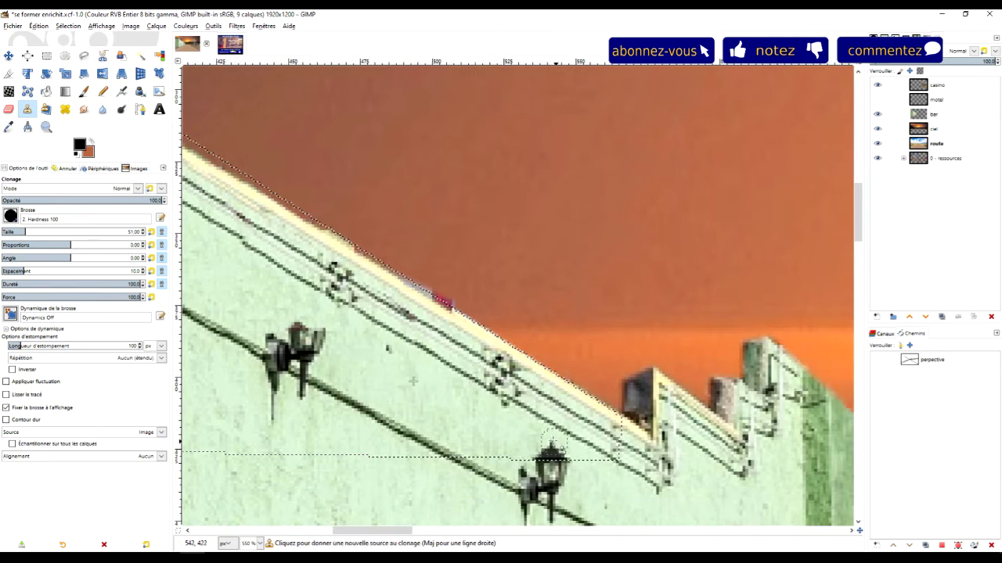
left_click(552, 448, "ctrl")
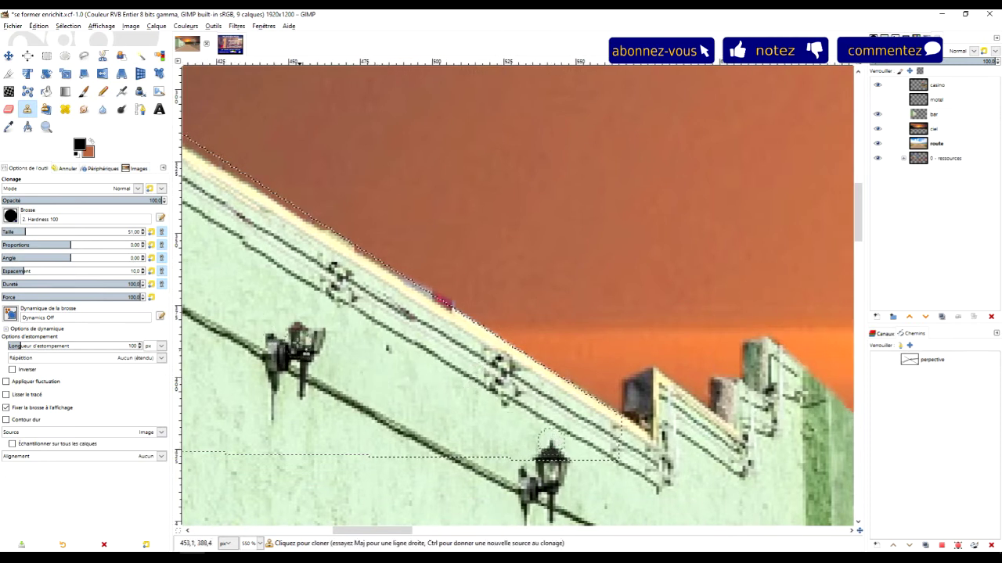
mouse_move(307, 309)
left_mouse_down()
mouse_move(334, 307)
mouse_move(357, 310)
mouse_move(339, 322)
mouse_move(295, 304)
mouse_move(305, 301)
mouse_move(319, 323)
left_mouse_up()
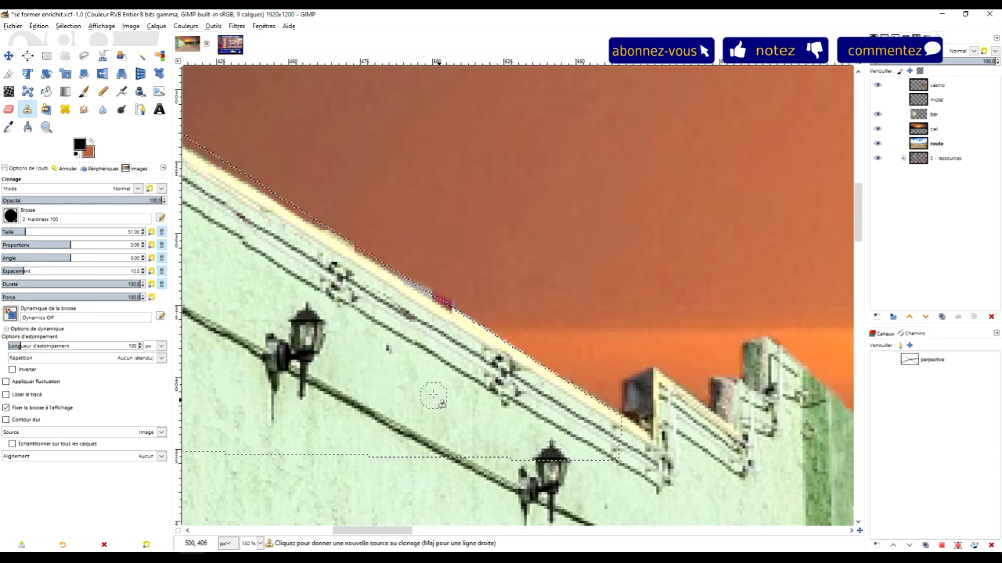
Step: Touch up the lower roofline cable above the rebuilt lamp with a sample cloned from farther along it
scroll(384, 353, "down", 2)
scroll(422, 403, "up", 2)
scroll(423, 403, "left", 1)
scroll(446, 424, "up", 2)
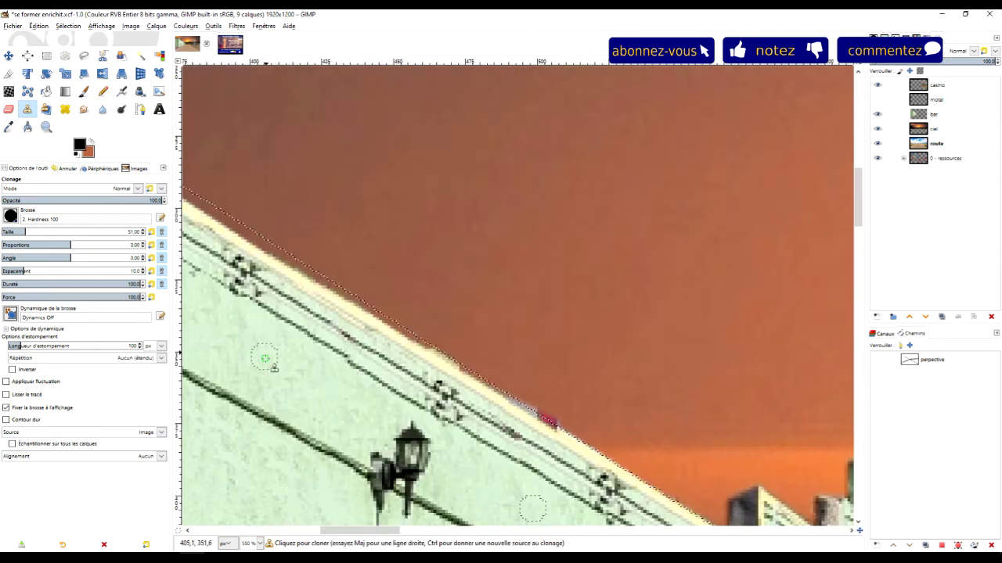
scroll(266, 360, "up", 3)
scroll(340, 431, "left", 2)
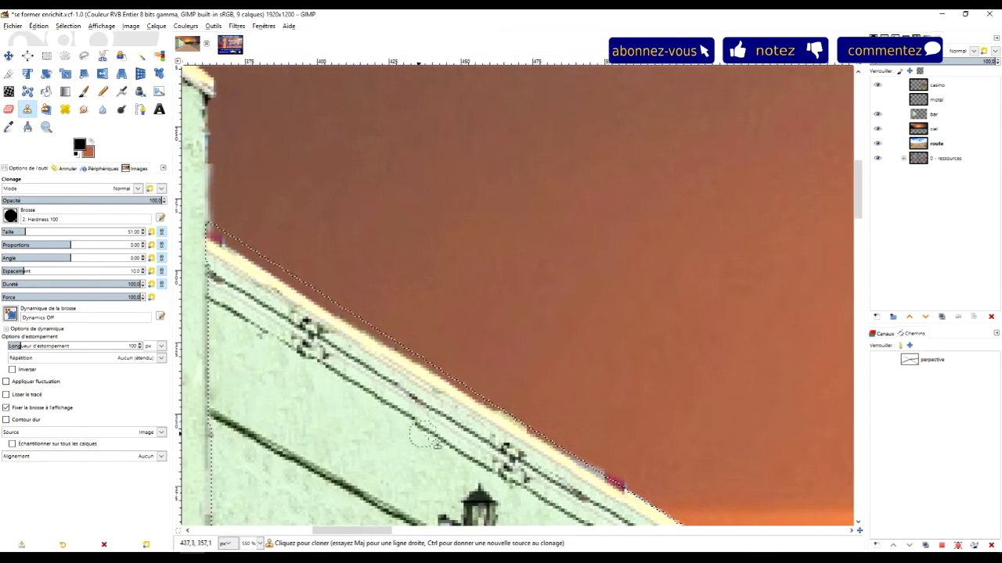
left_click(458, 452, "ctrl")
left_click_drag(413, 423, 402, 413)
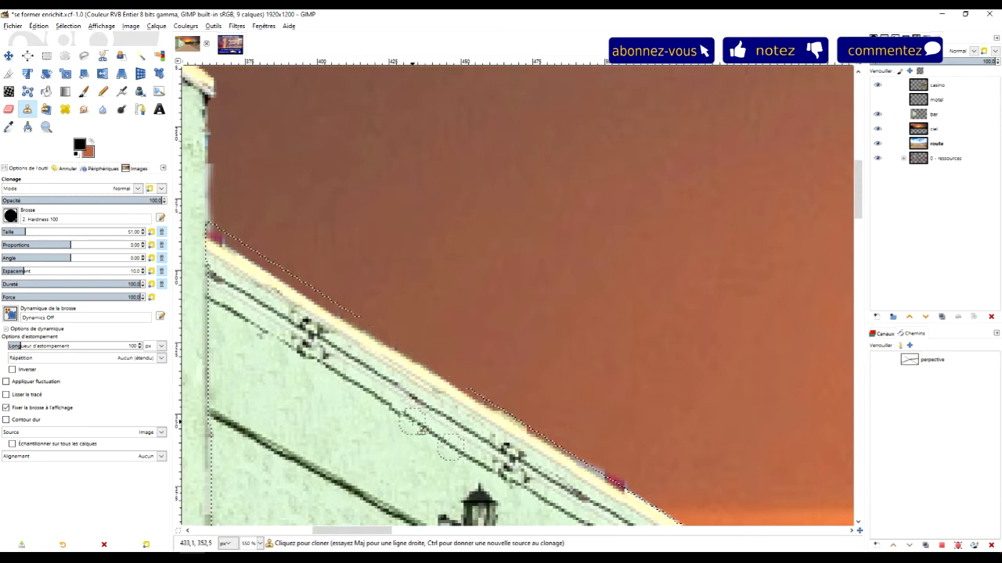
Step: Check the rebuilt roofline and save the image as se former enrichit.xcf
scroll(383, 400, "down", 1)
scroll(399, 442, "down", 1)
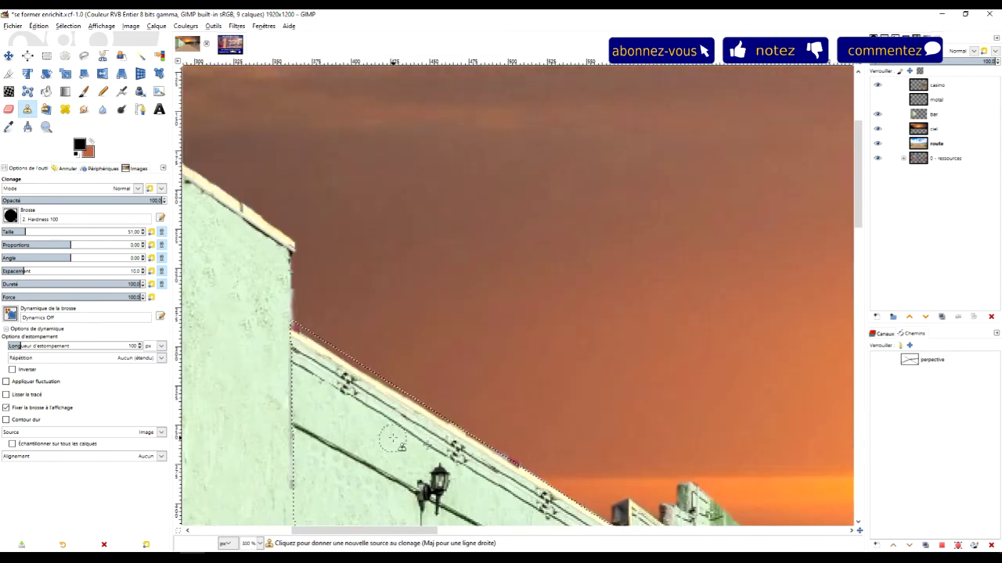
scroll(402, 445, "down", 2)
scroll(453, 384, "up", 4)
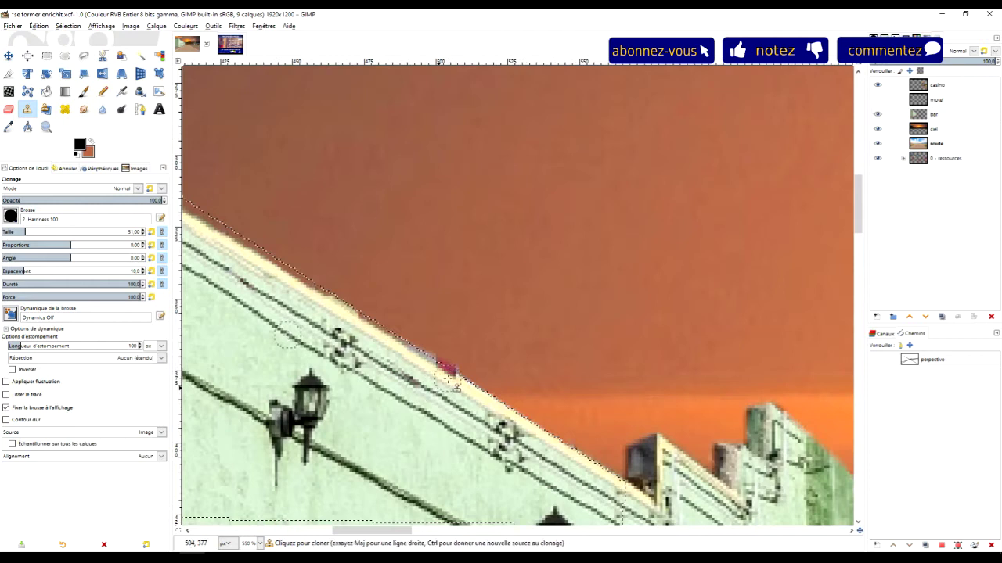
scroll(453, 384, "down", 2)
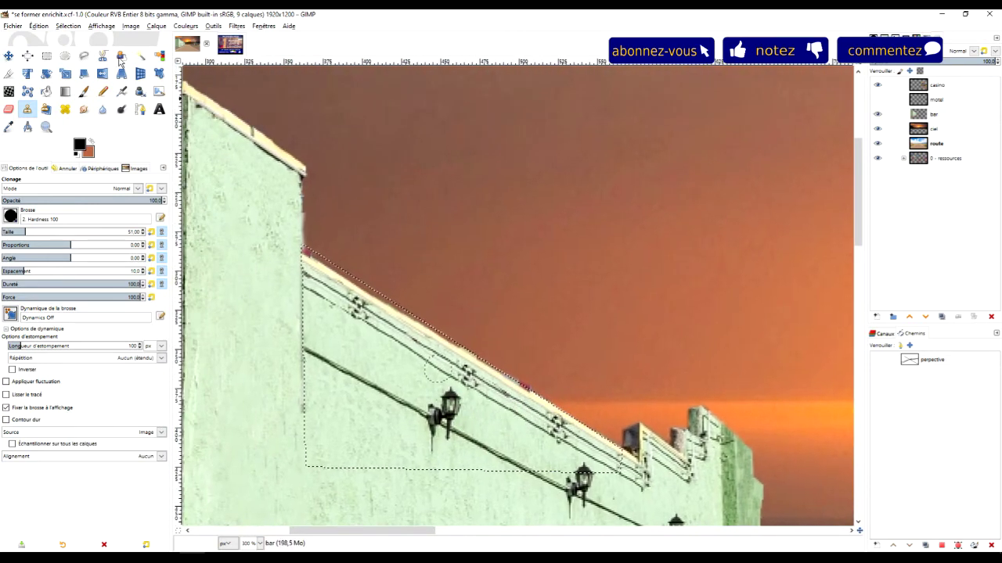
key("ctrl+s")
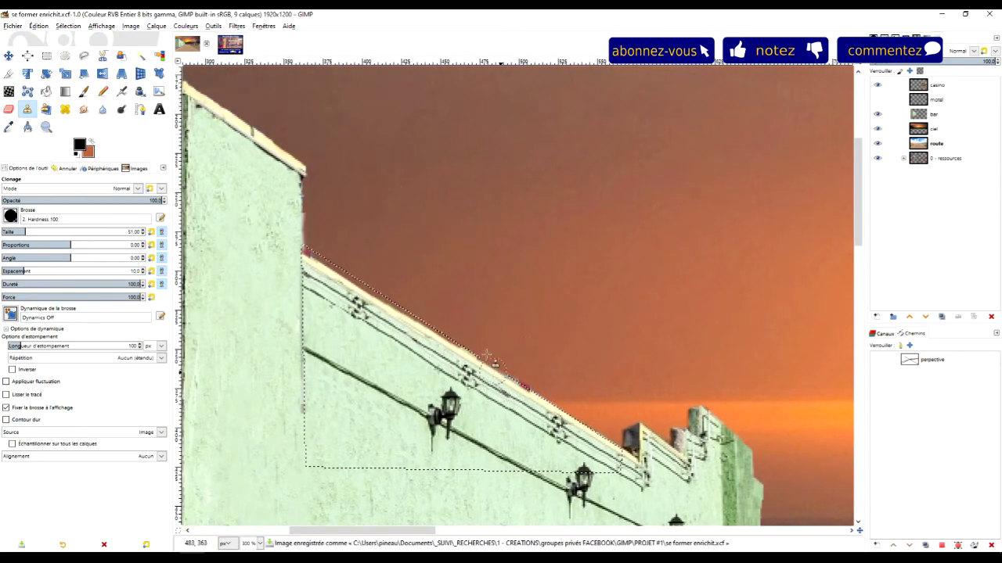
Step: Switch to the Rectangle Select tool and clear the free selection around the rebuilt wall
left_click(46, 56)
scroll(569, 356, "up", 2)
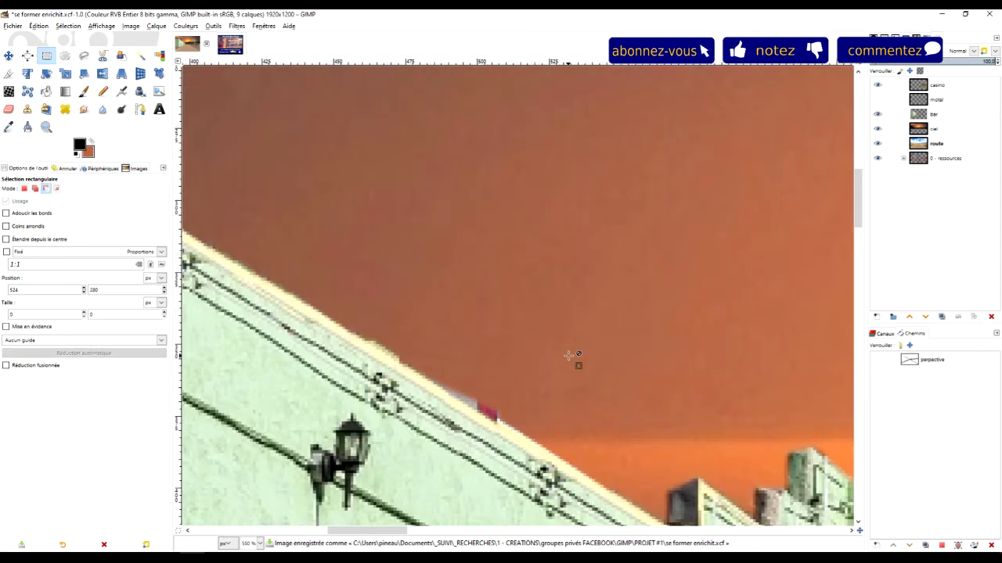
scroll(568, 356, "down", 3)
scroll(577, 233, "left", 1)
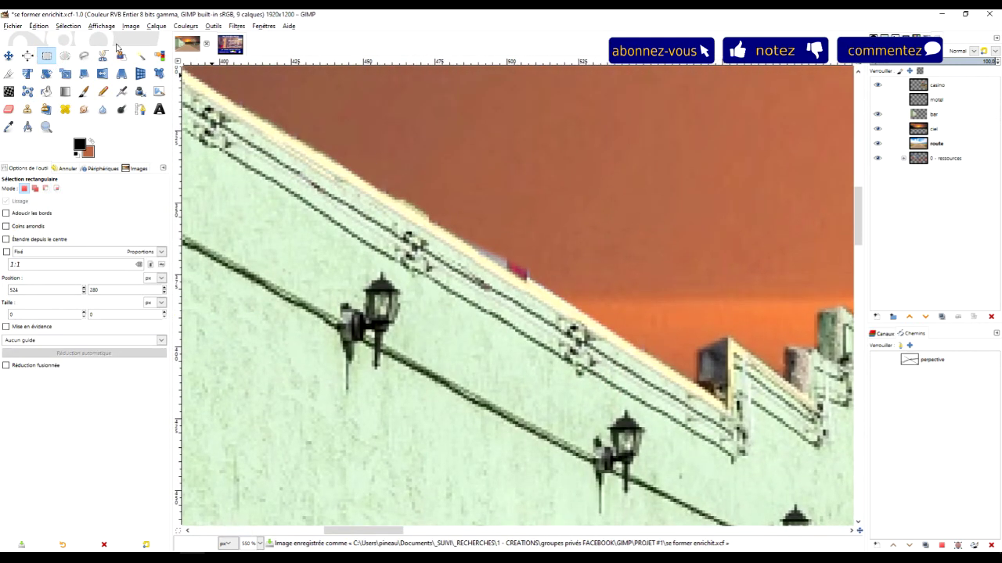
Step: Erase the leftover sign fragments along the sloping roofline's outer edge with the Eraser at 57 opacity, using straight strokes
left_click(8, 109)
scroll(555, 261, "up", 2)
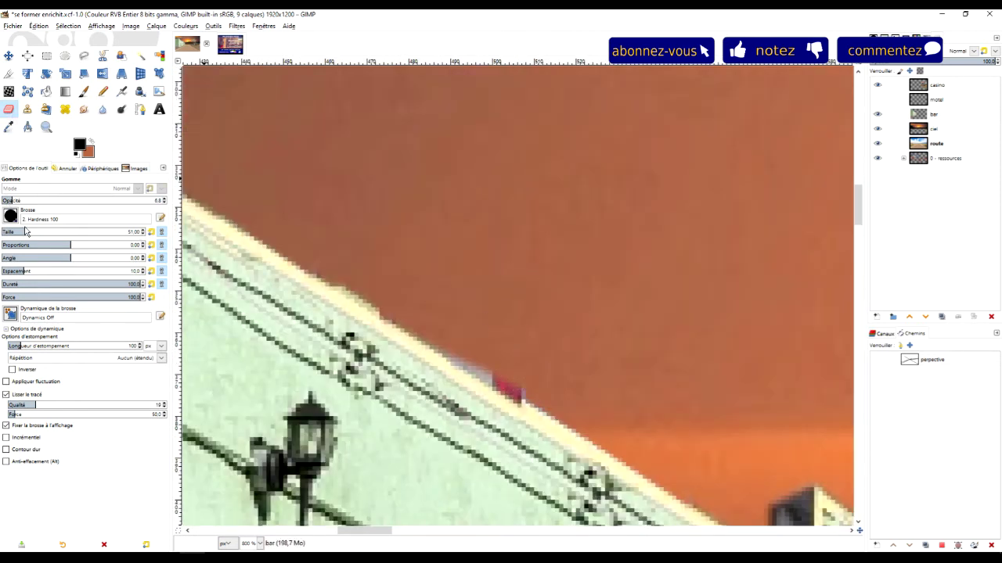
left_click_drag(26, 201, 92, 200)
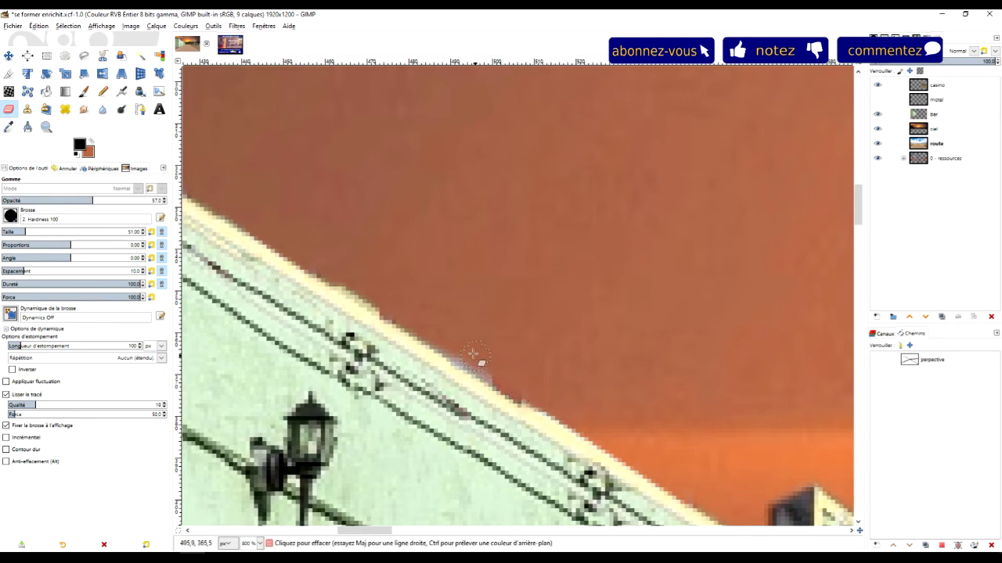
scroll(626, 407, "down", 3)
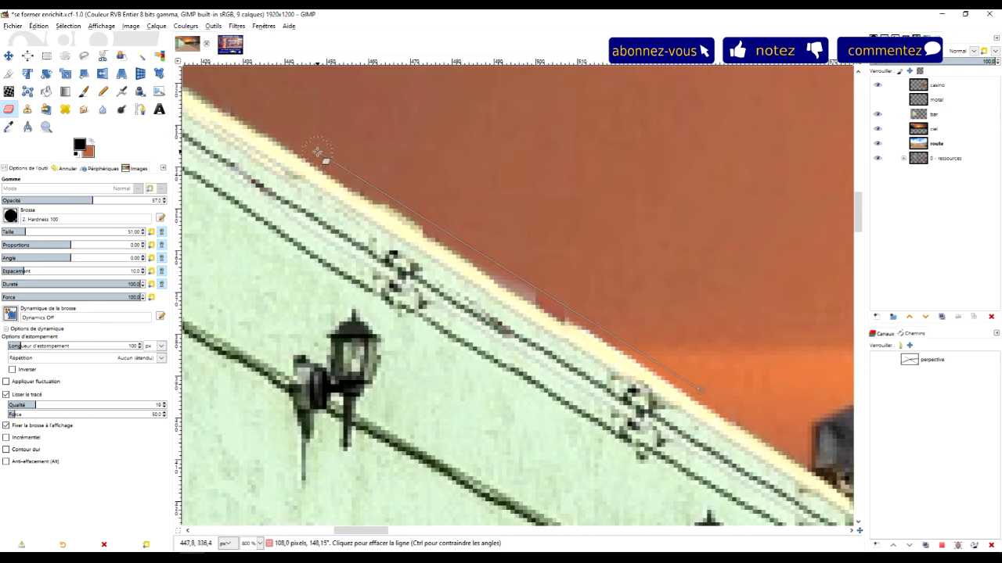
left_click(317, 152, "shift")
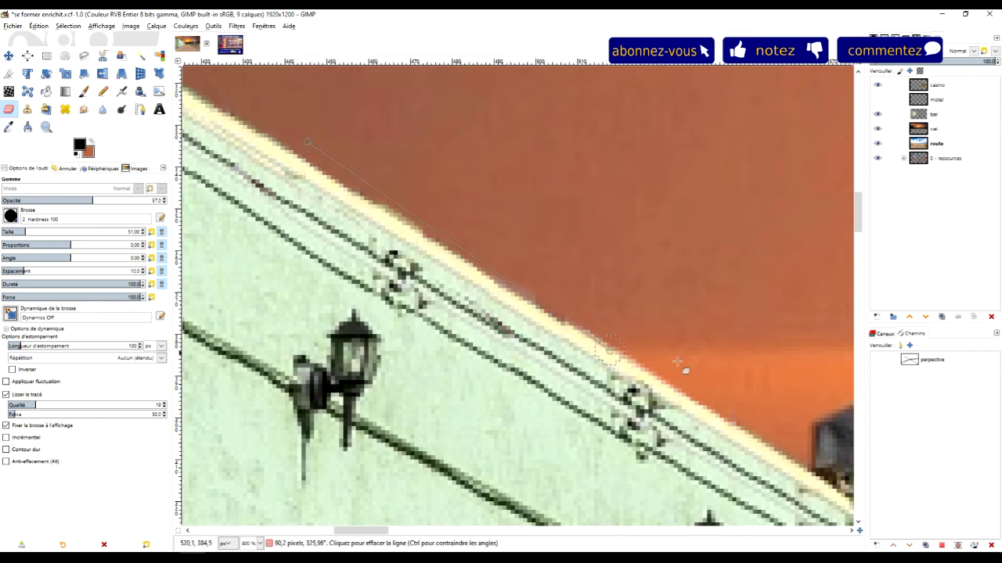
left_click(766, 435, "shift")
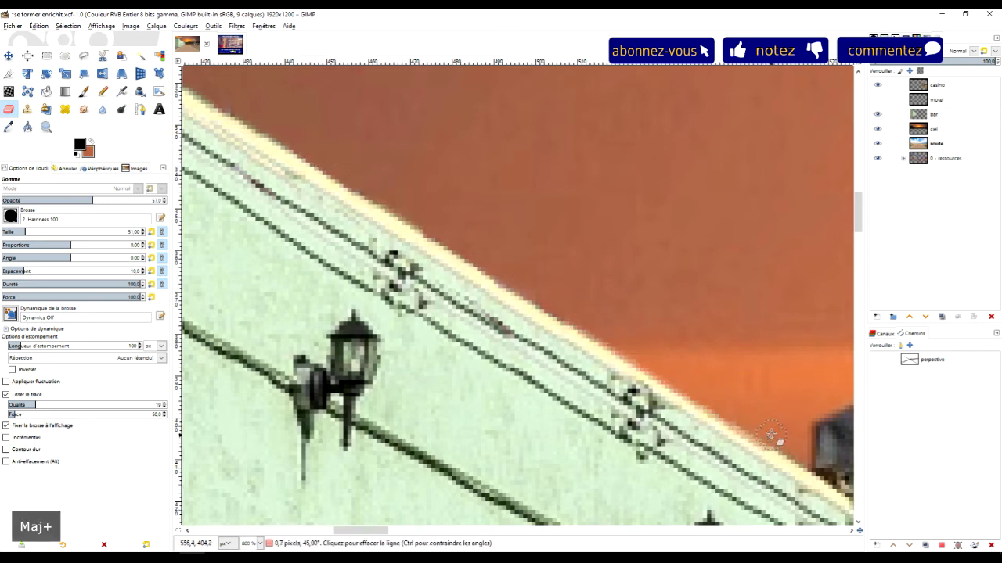
scroll(648, 315, "down", 2)
Step: Erase the leftover fringe along the taller wall's vertical edge and the red remnant where it meets the sloping roofline
scroll(648, 315, "up", 4)
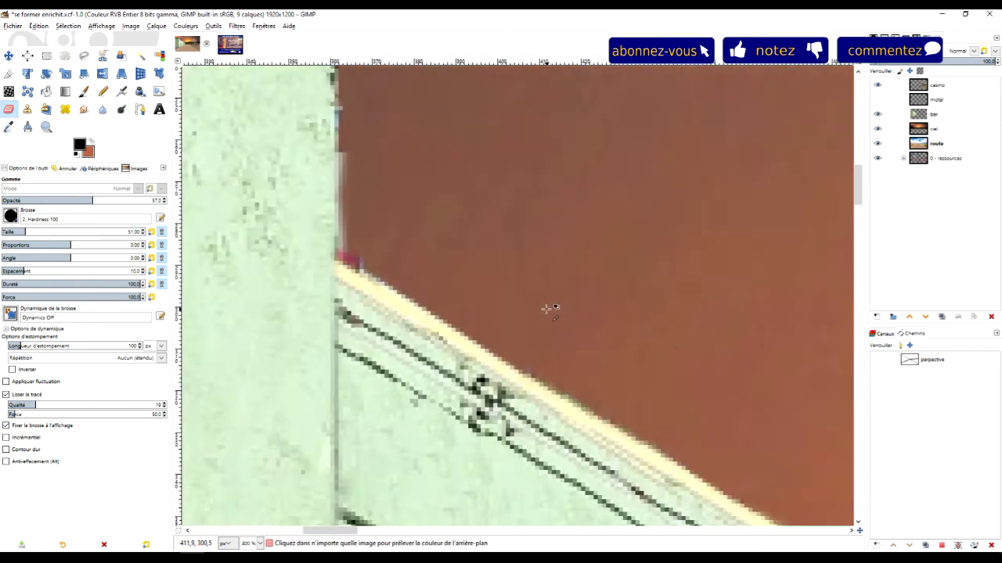
left_click(368, 280)
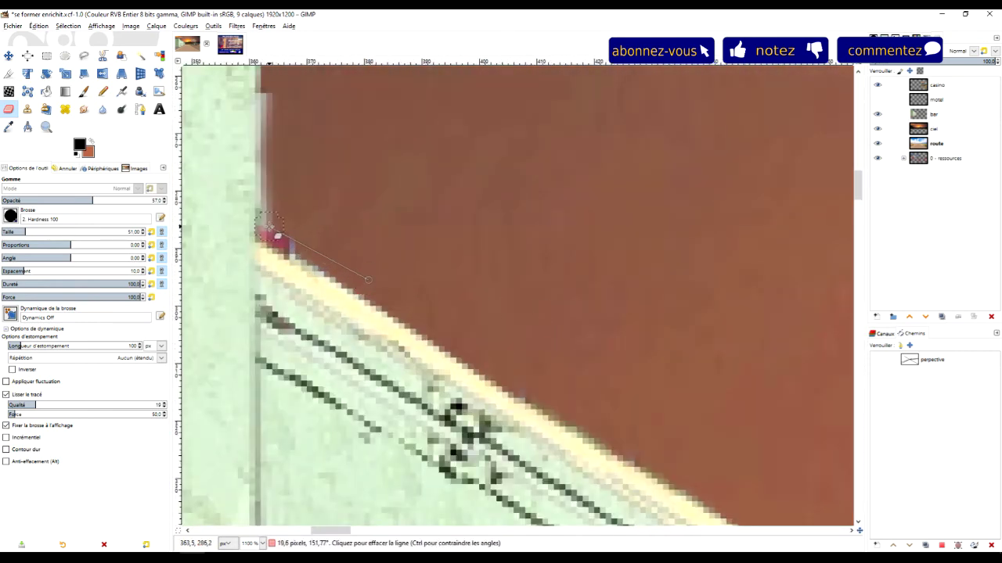
scroll(405, 339, "up", 5)
scroll(404, 339, "left", 2)
left_click(339, 453)
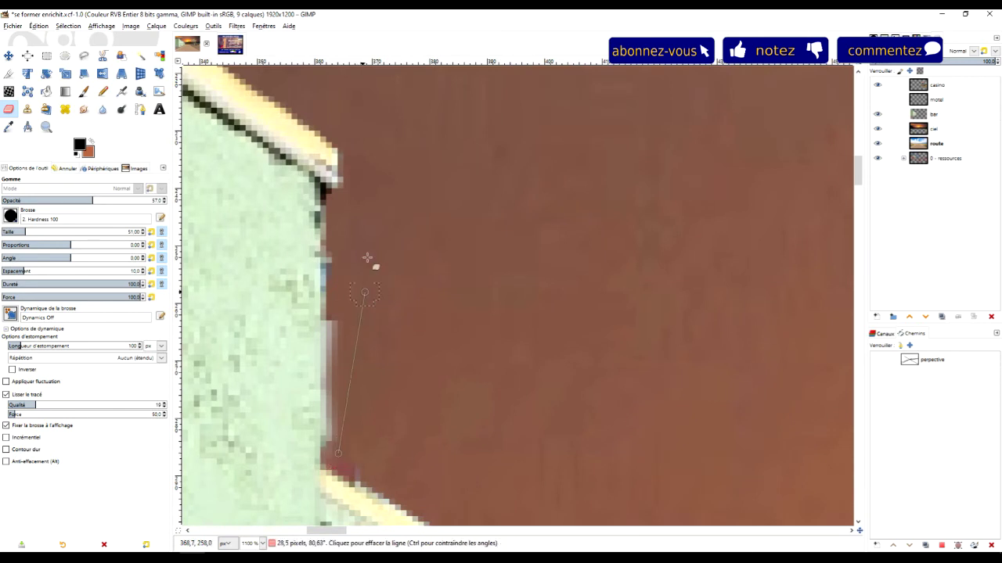
left_click(341, 212, "shift")
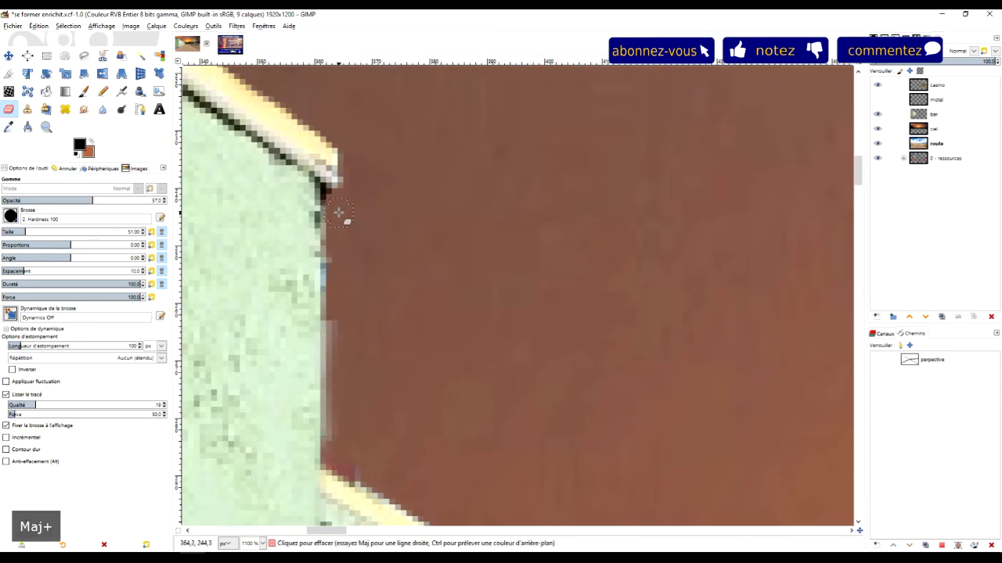
left_click(339, 457, "shift")
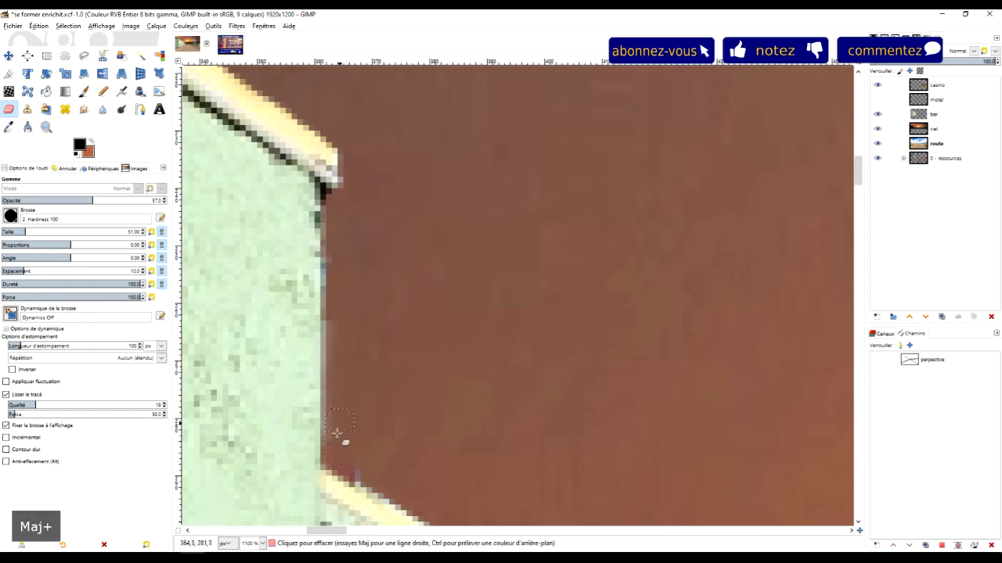
left_click(337, 209, "shift")
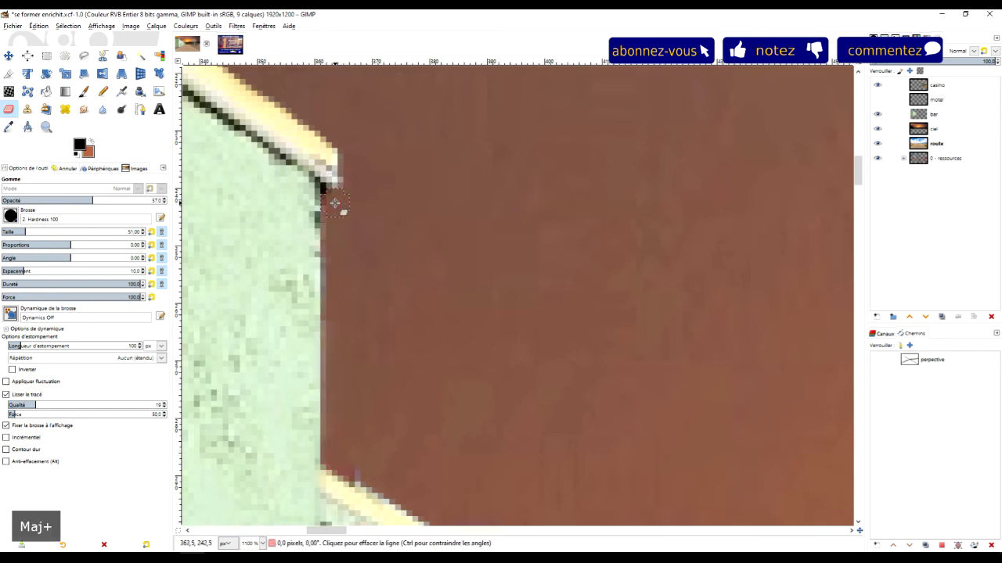
left_click(342, 447, "shift")
scroll(342, 447, "down", 5)
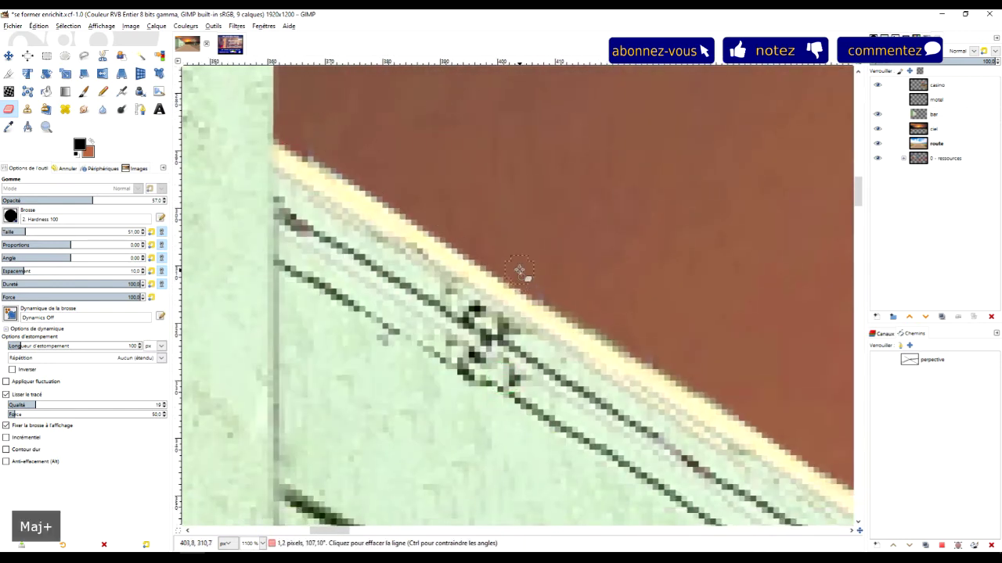
Step: Clone a clean stretch of the upper roofline cable over the reddish remnants above and beyond the first wall lamp
scroll(598, 280, "down", 6)
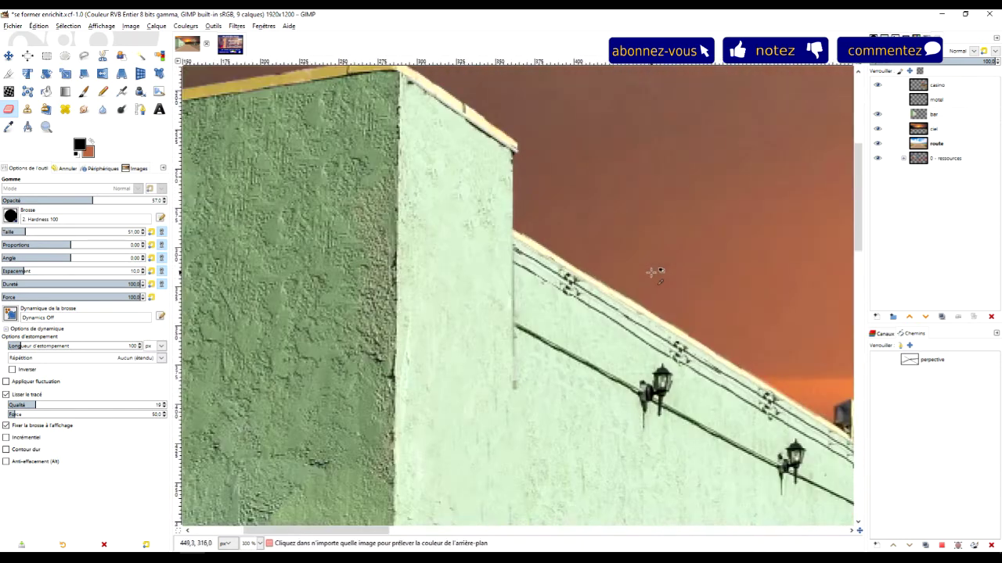
scroll(595, 285, "up", 2)
scroll(585, 286, "up", 4)
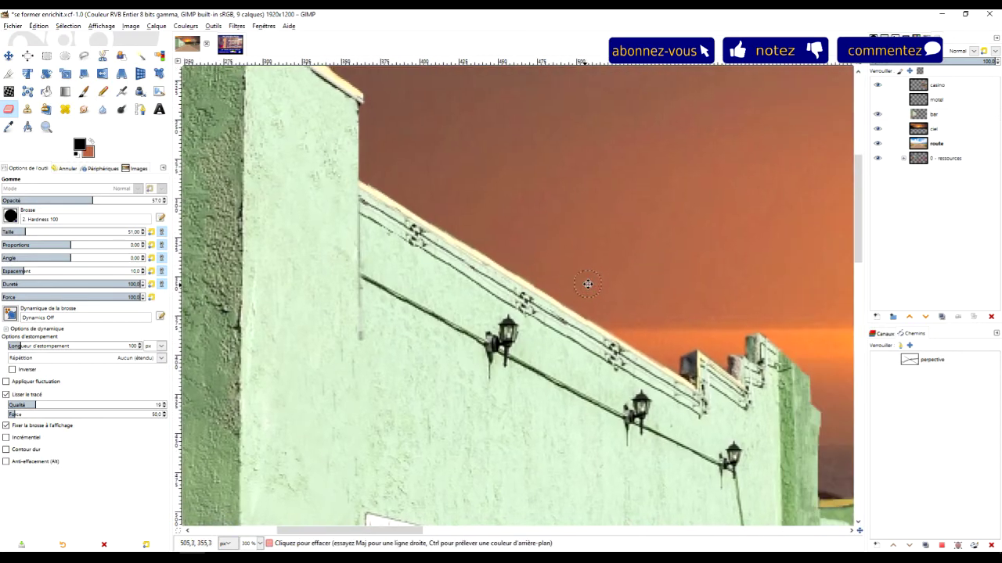
left_click(28, 109)
left_click(569, 377, "ctrl")
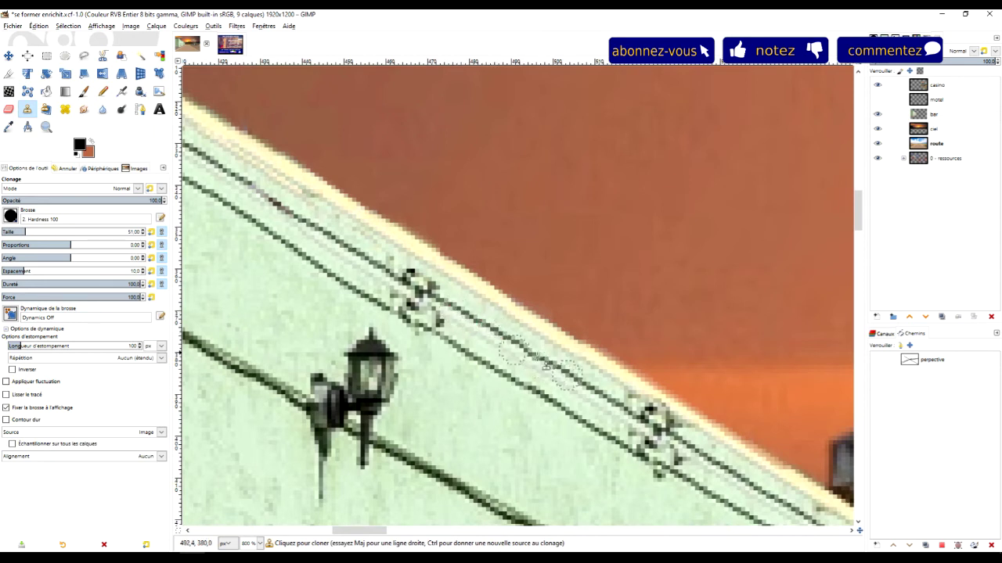
Step: Check the retouched roofline, cables and facade at several magnifications and save se former enrichit.xcf
scroll(563, 374, "down", 4)
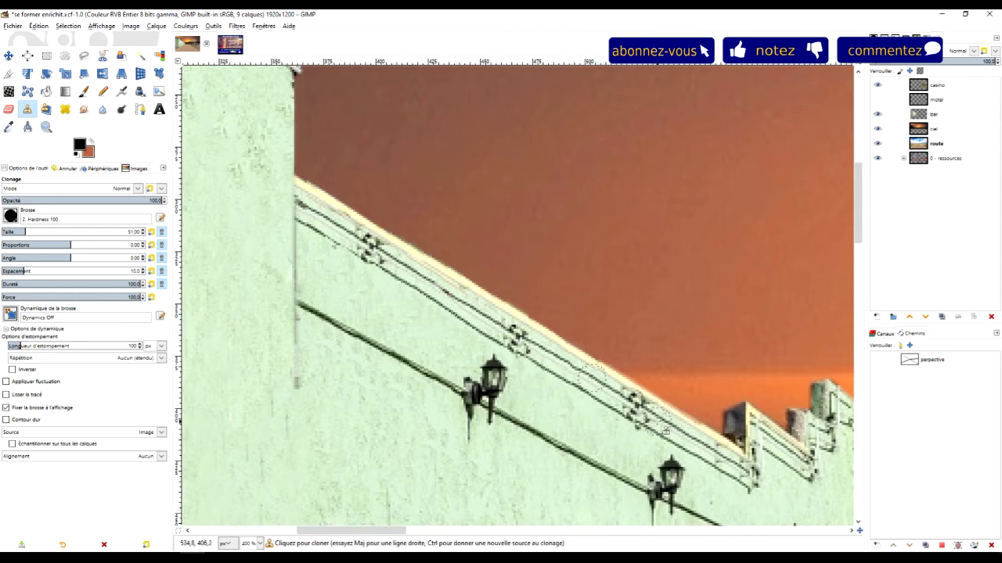
scroll(673, 434, "down", 2)
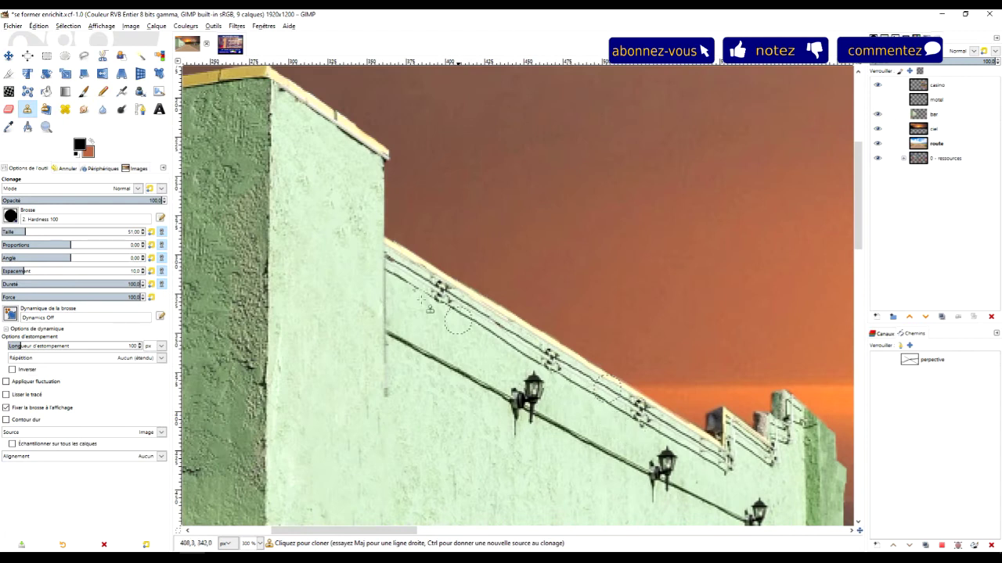
scroll(621, 402, "up", 2)
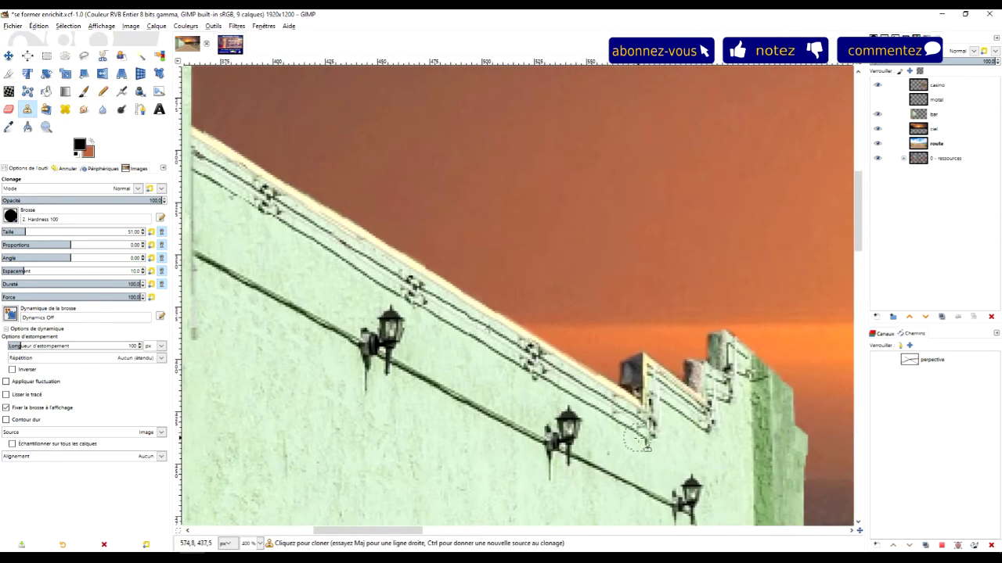
scroll(644, 437, "down", 1)
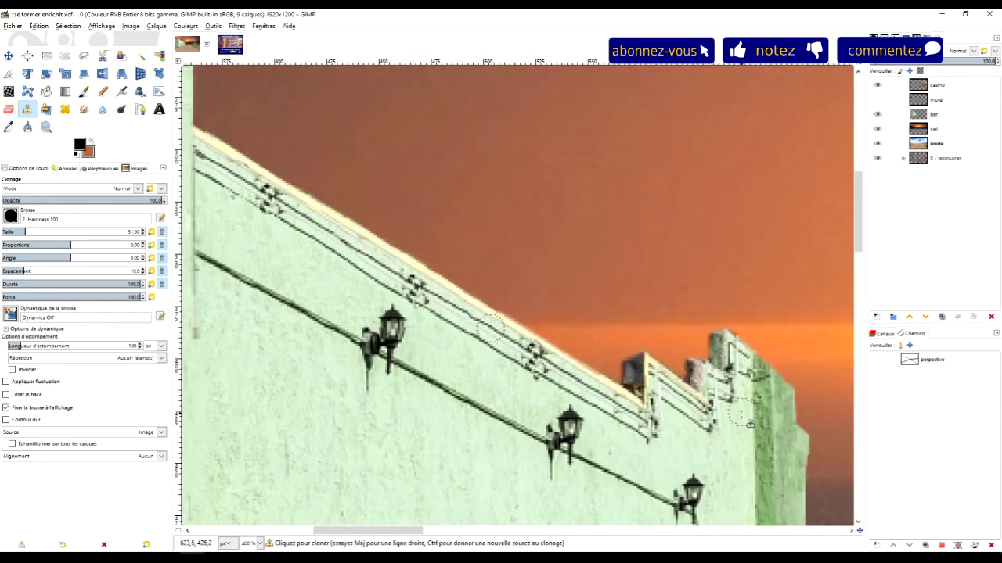
scroll(749, 423, "down", 2)
scroll(765, 305, "up", 2)
scroll(490, 328, "down", 4)
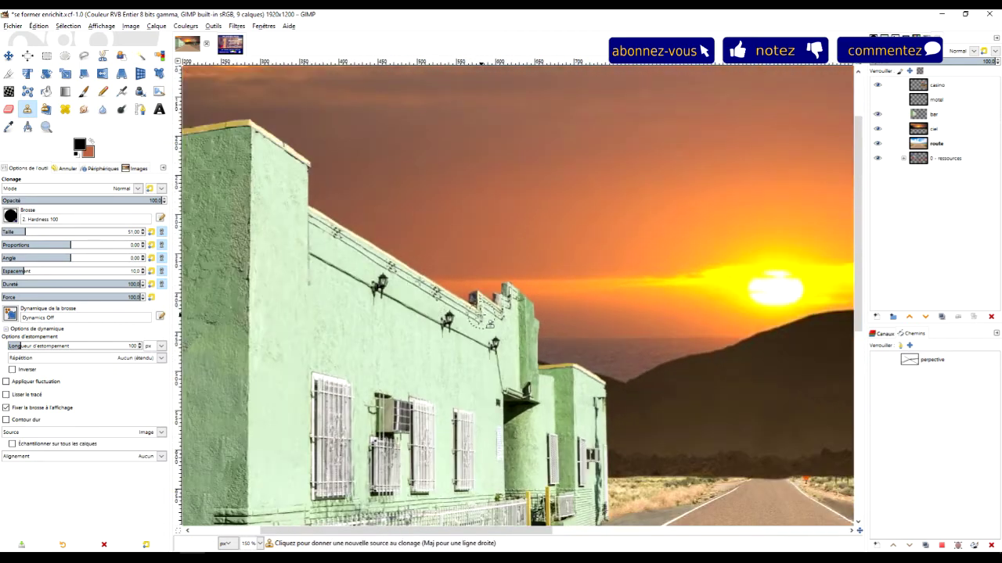
scroll(489, 324, "up", 3)
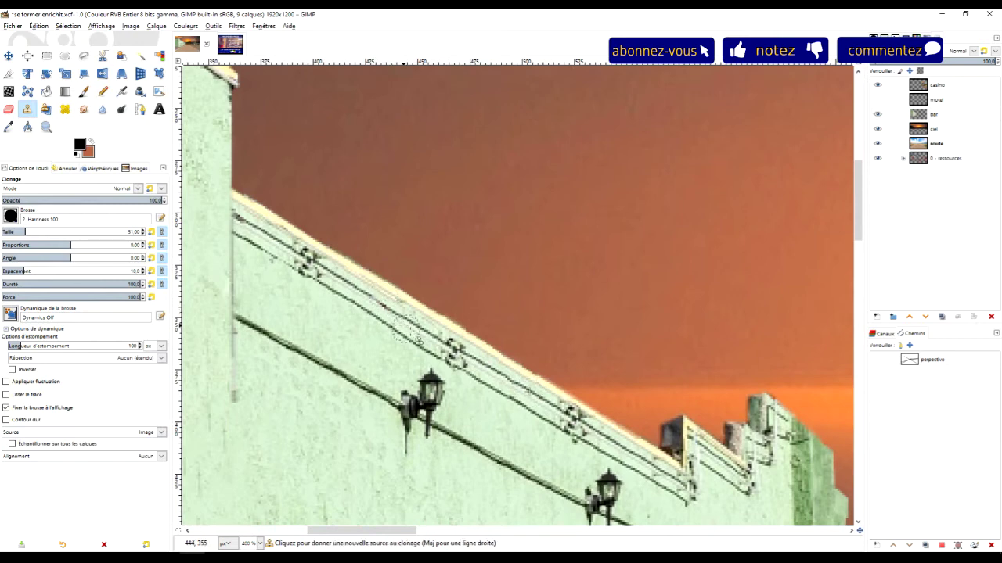
scroll(419, 340, "down", 4)
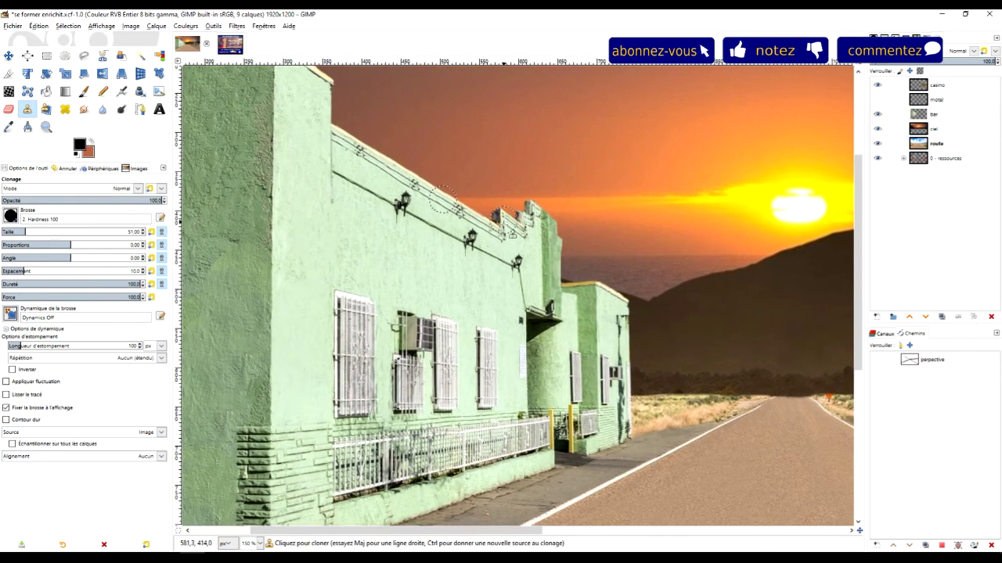
scroll(443, 368, "up", 2)
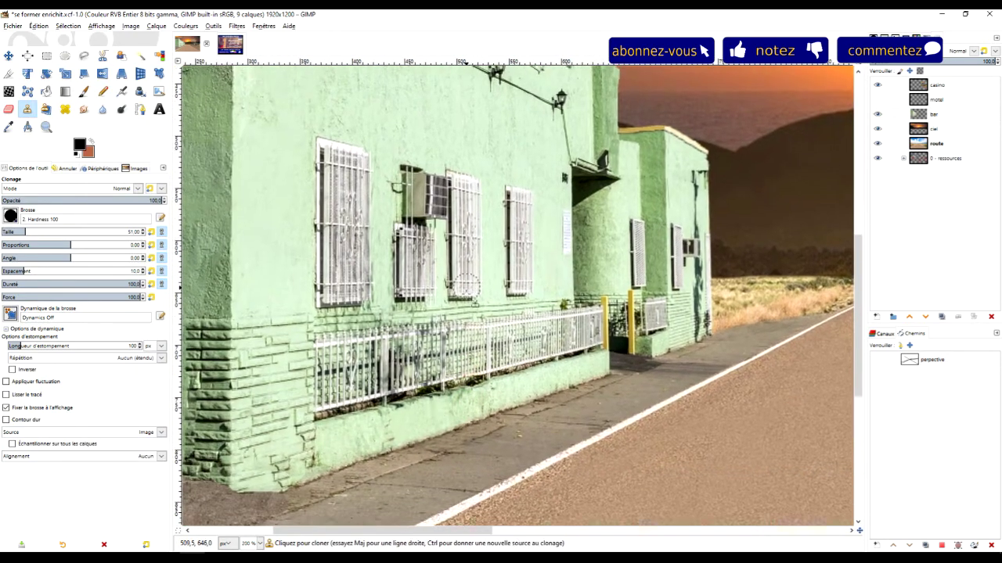
key("ctrl+s")
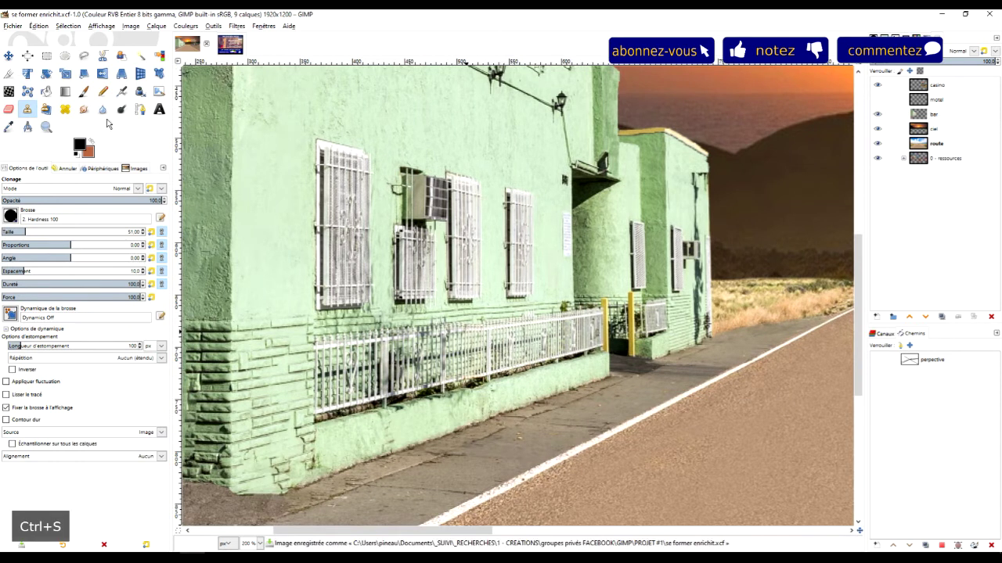
Step: Select the facade area enclosing the four barred windows and the air conditioner with a four-sided Free Select polygon
left_click(84, 57)
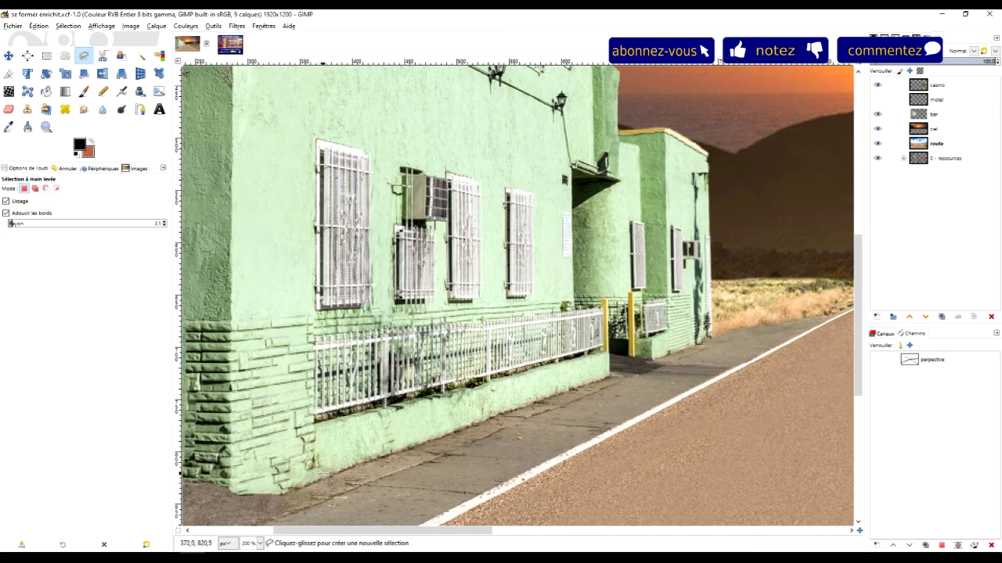
left_click_drag(433, 339, 368, 386)
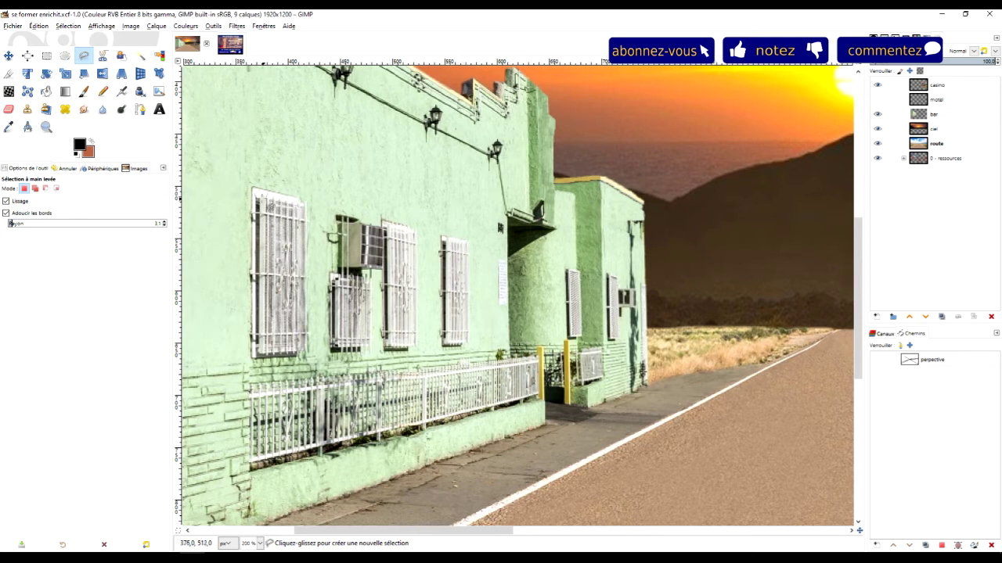
left_click(251, 188)
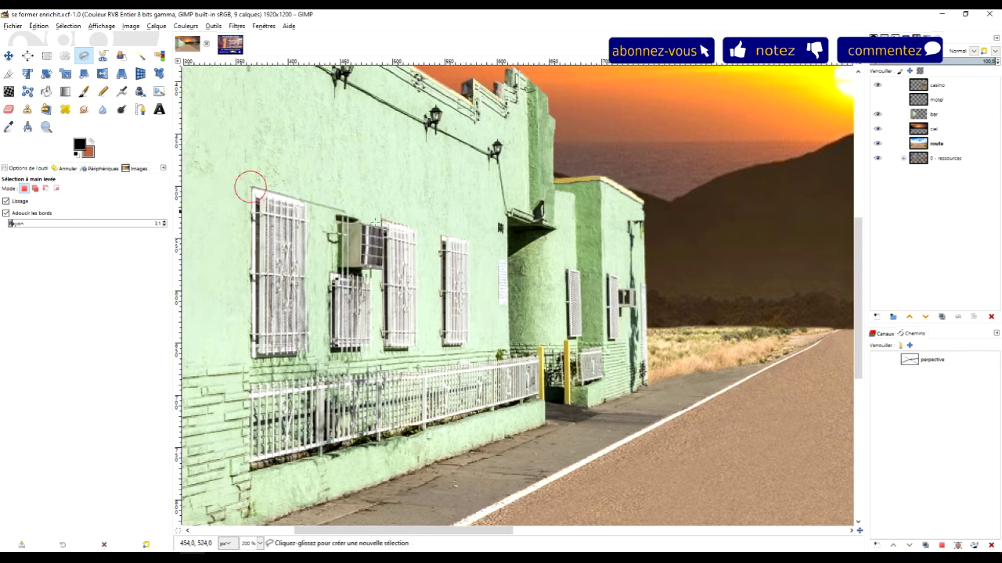
left_click(470, 241)
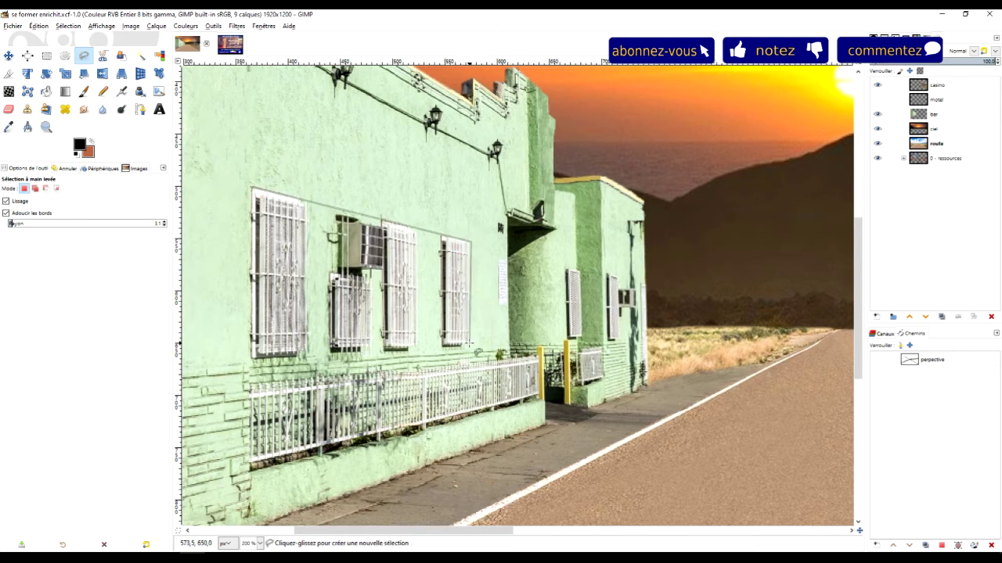
left_click(470, 349)
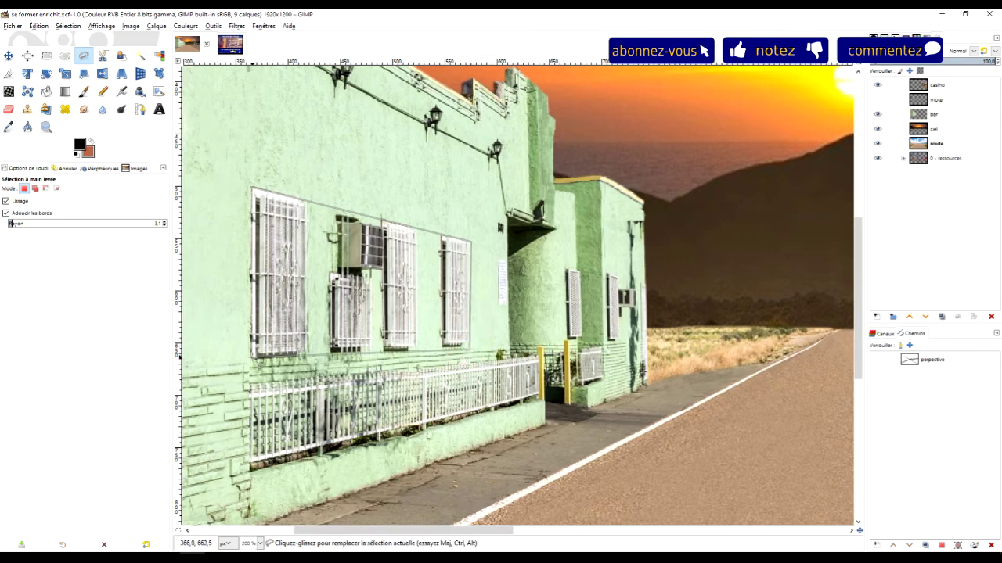
scroll(255, 359, "up", 1)
scroll(321, 376, "left", 3)
scroll(385, 397, "up", 1)
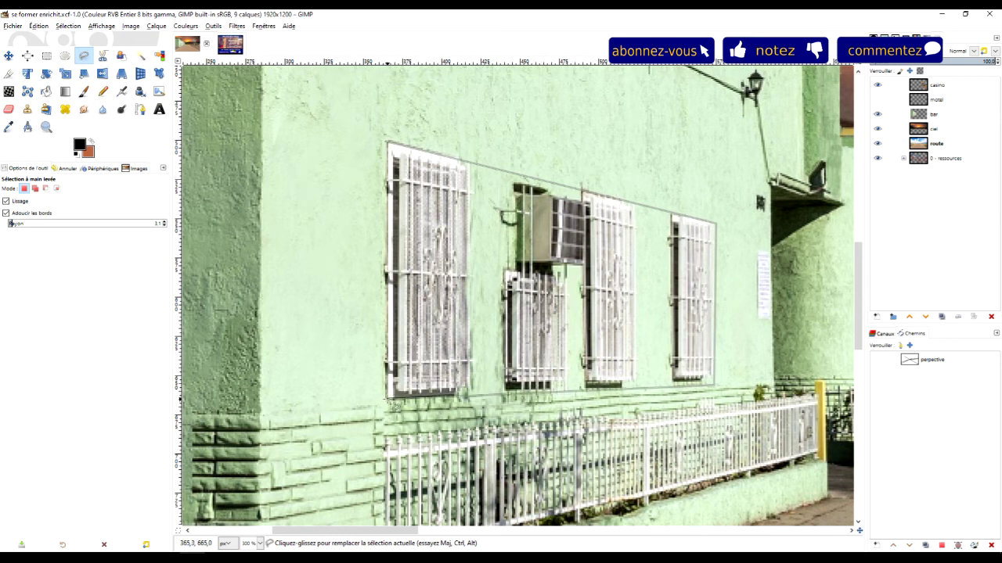
left_click(467, 156)
key("Return")
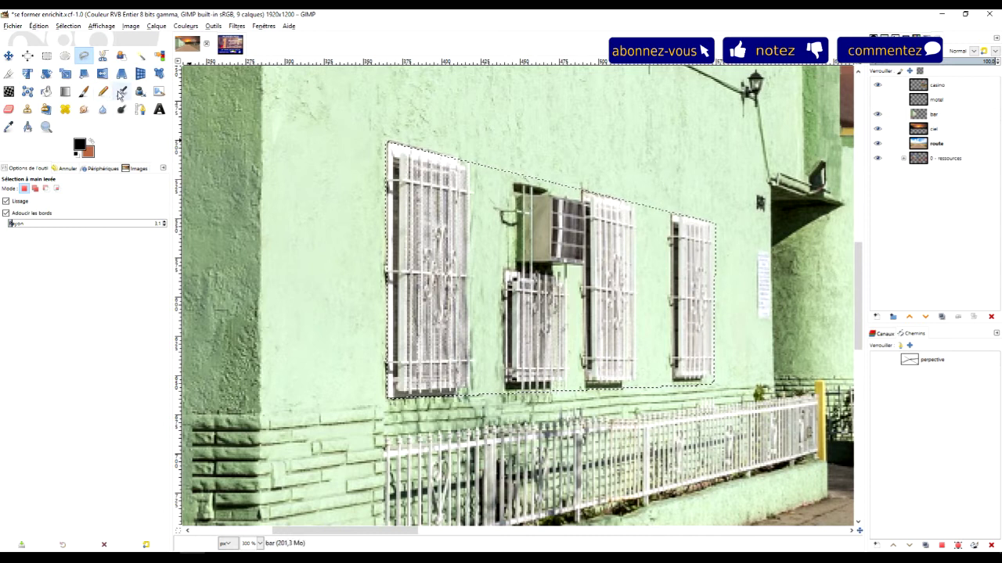
Step: Fill the selected window area with the black foreground colour and check the dark opening against the whole building
left_click(38, 25)
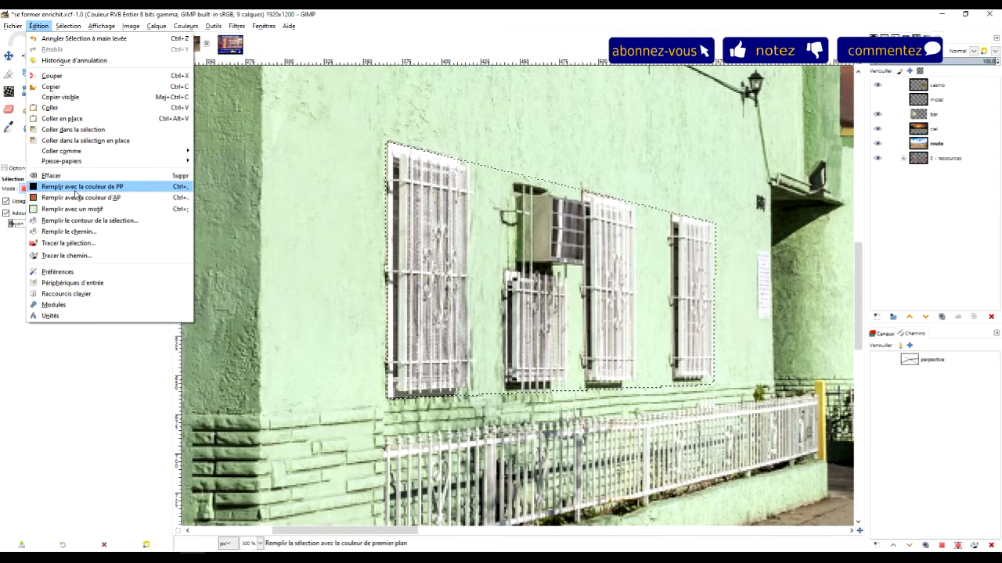
left_click(76, 188)
key("1")
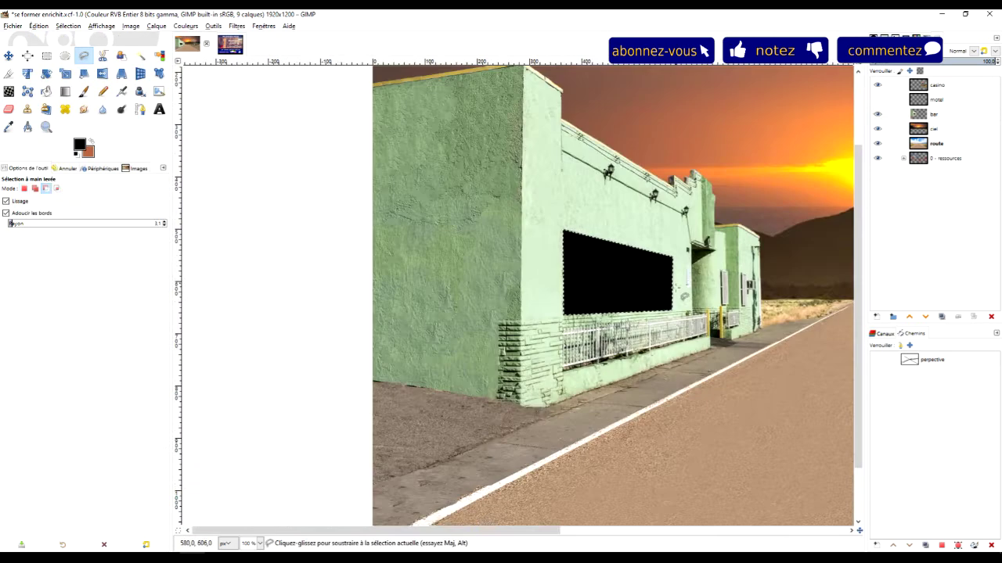
scroll(681, 298, "up", 4)
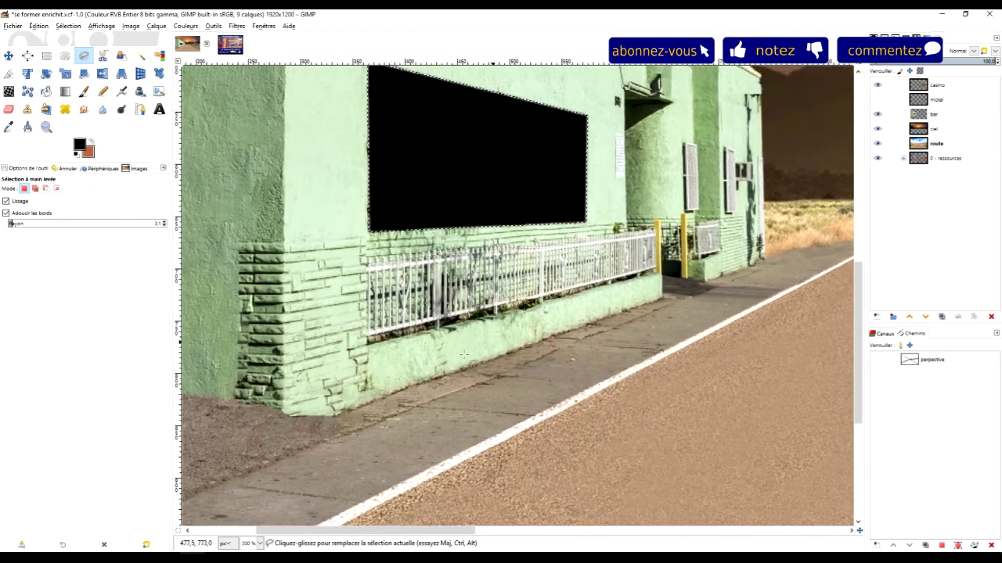
scroll(464, 356, "up", 1)
scroll(464, 356, "down", 3)
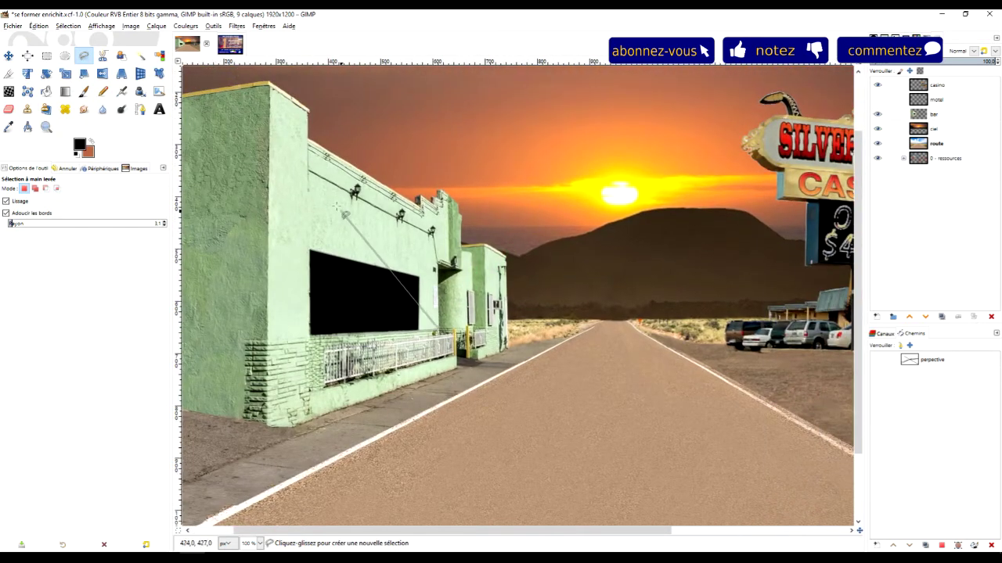
Step: Select the facade section beneath the wall lamps, from the brick joint to the entrance side and down behind the railing, with a Free Select polygon
key("Escape")
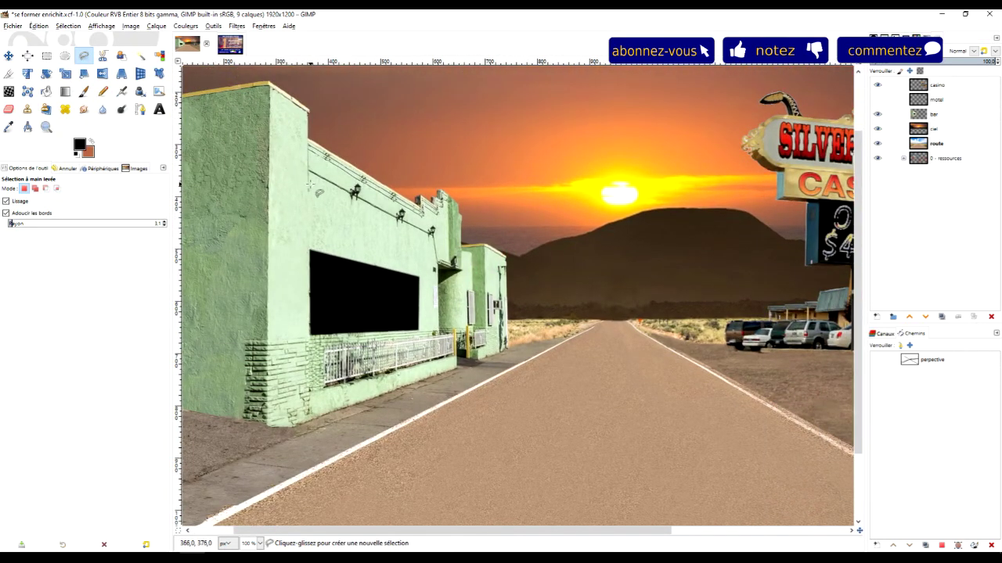
left_click(427, 241)
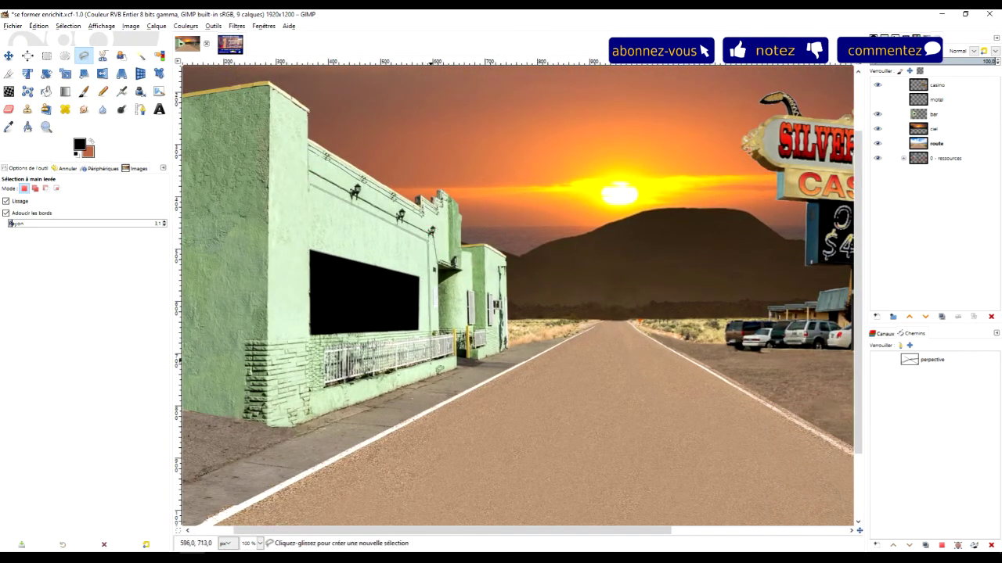
scroll(435, 368, "up", 4)
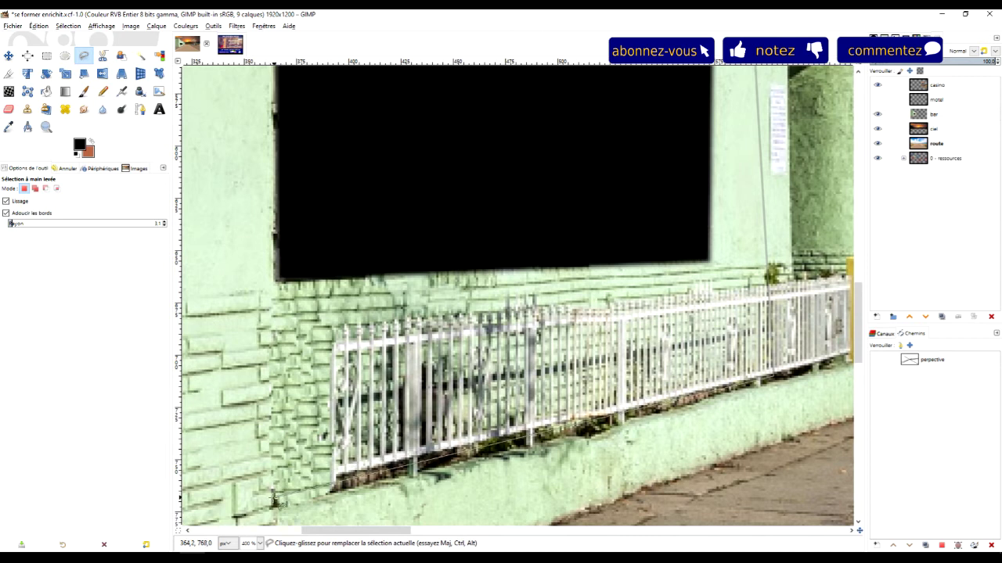
scroll(274, 469, "up", 3)
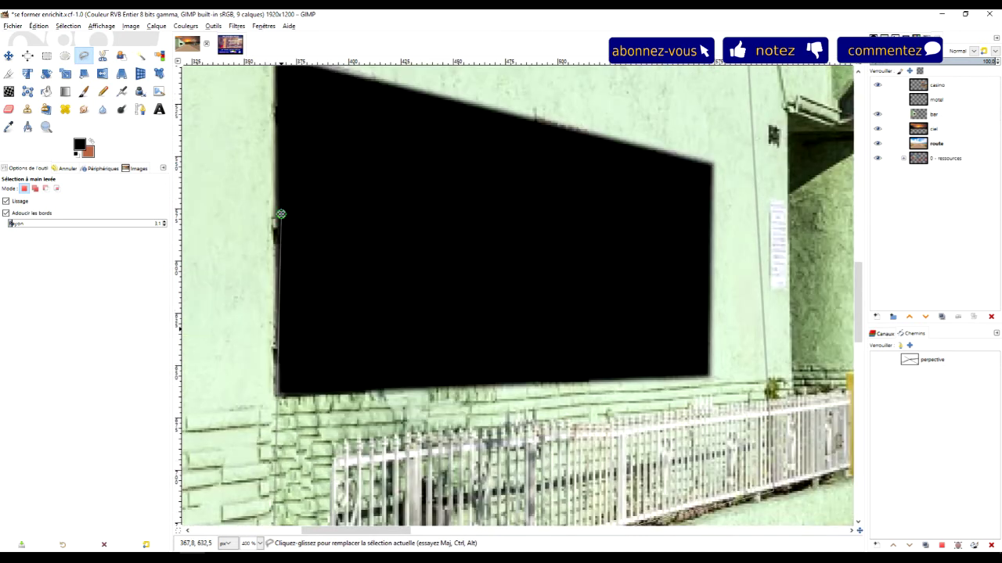
scroll(296, 176, "up", 7)
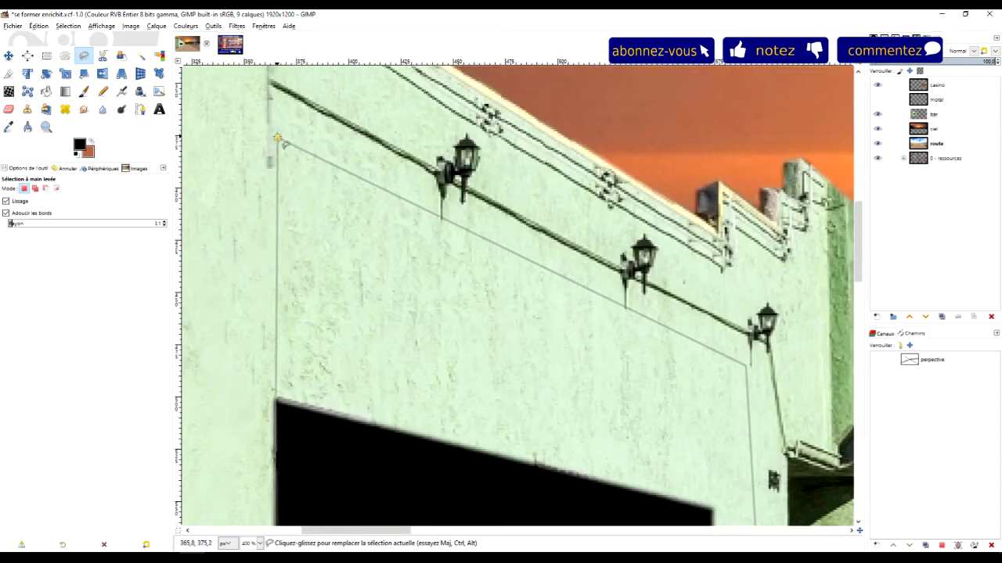
key("Return")
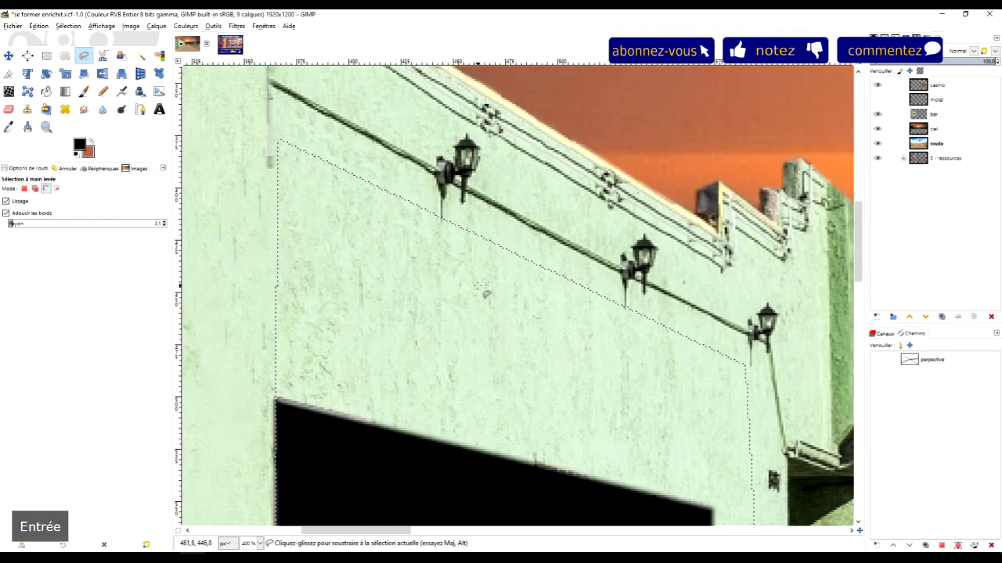
Step: Clone plain green plaster from above the black opening over the white railing and brickwork inside the selection
key("1")
scroll(473, 298, "up", 3, "ctrl")
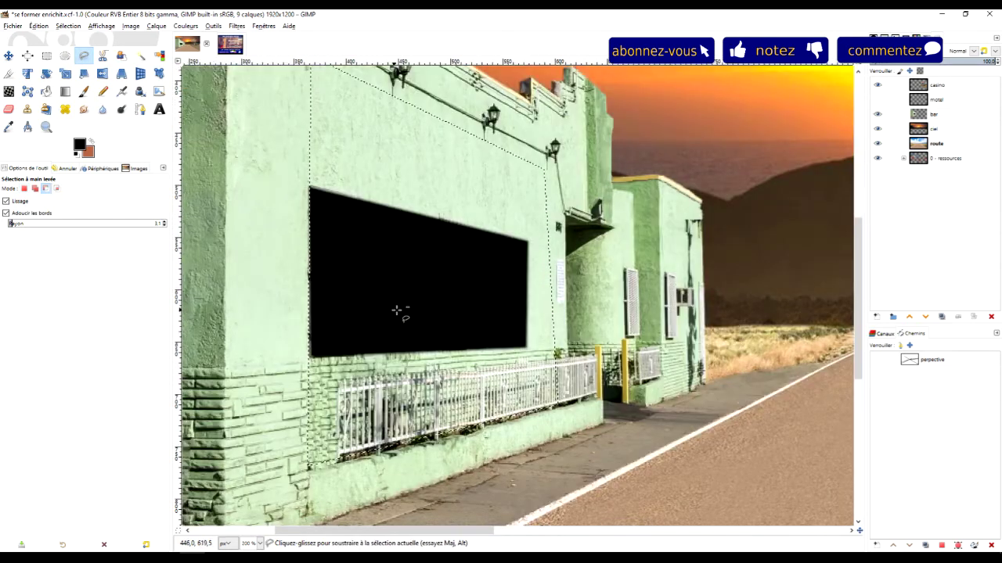
left_click_drag(397, 311, 470, 329)
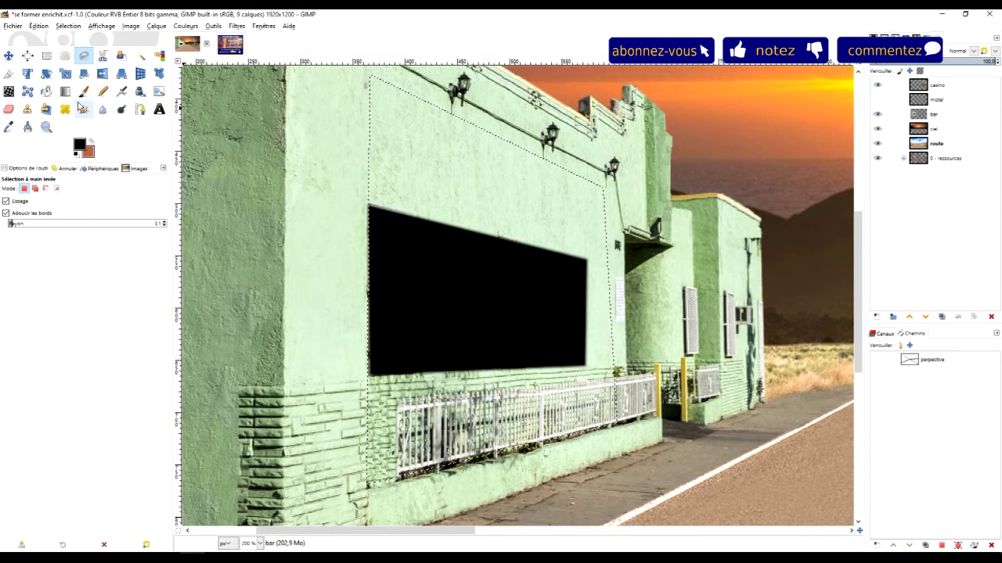
left_click(29, 111)
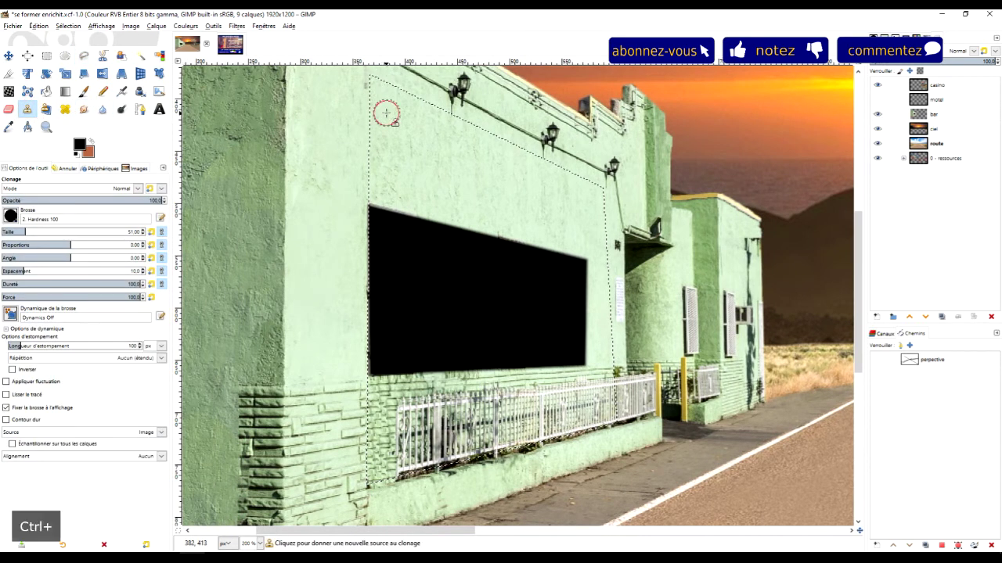
left_click_drag(378, 396, 450, 399)
left_click_drag(450, 398, 455, 407)
left_click(383, 139, "ctrl")
mouse_move(382, 413)
left_mouse_down()
mouse_move(380, 467)
mouse_move(401, 419)
mouse_move(405, 462)
mouse_move(421, 416)
mouse_move(425, 448)
mouse_move(440, 407)
mouse_move(466, 432)
mouse_move(469, 400)
mouse_move(467, 428)
mouse_move(461, 404)
mouse_move(469, 419)
mouse_move(495, 415)
mouse_move(498, 439)
mouse_move(549, 427)
mouse_move(554, 401)
mouse_move(557, 422)
mouse_move(577, 402)
mouse_move(577, 416)
mouse_move(584, 397)
mouse_move(588, 411)
mouse_move(588, 396)
mouse_move(599, 406)
mouse_move(603, 395)
mouse_move(600, 411)
mouse_move(603, 396)
mouse_move(543, 421)
left_mouse_up()
left_click(496, 171, "ctrl")
left_click(517, 219, "ctrl")
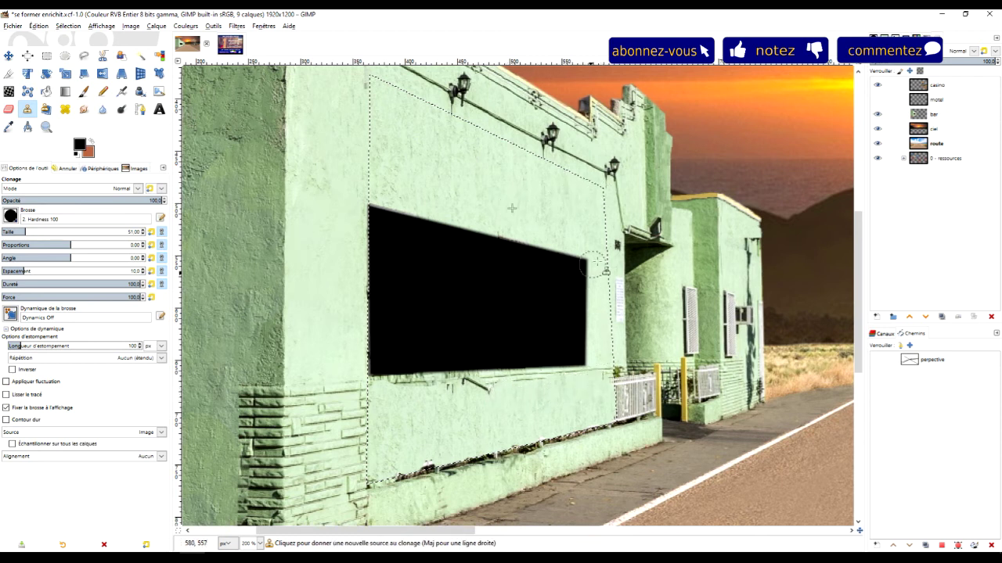
Step: Clone plaster from above the opening over the brick traces along its lower edge, redoing the first stroke
left_click(587, 219, "ctrl")
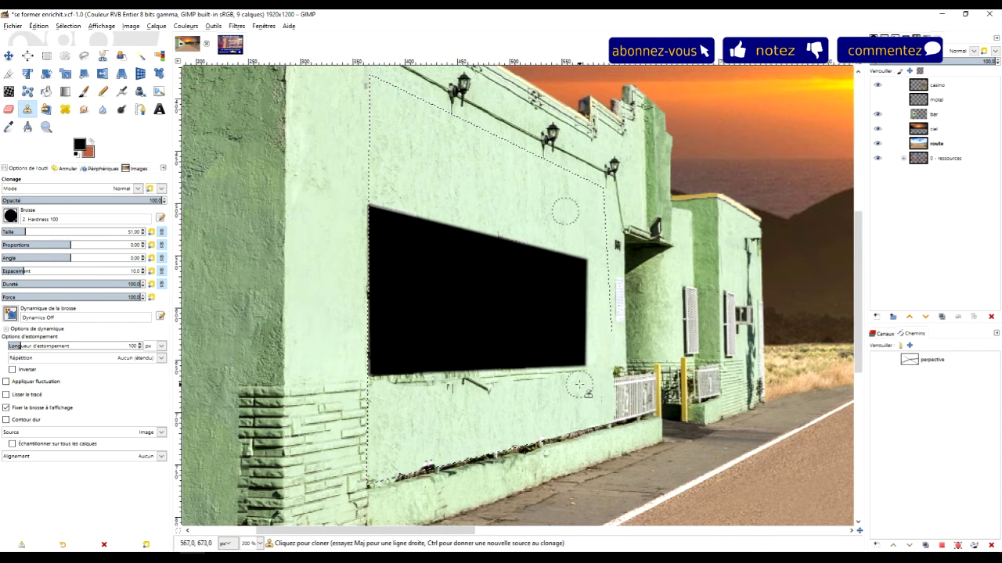
left_click_drag(579, 381, 534, 385)
key("ctrl+z")
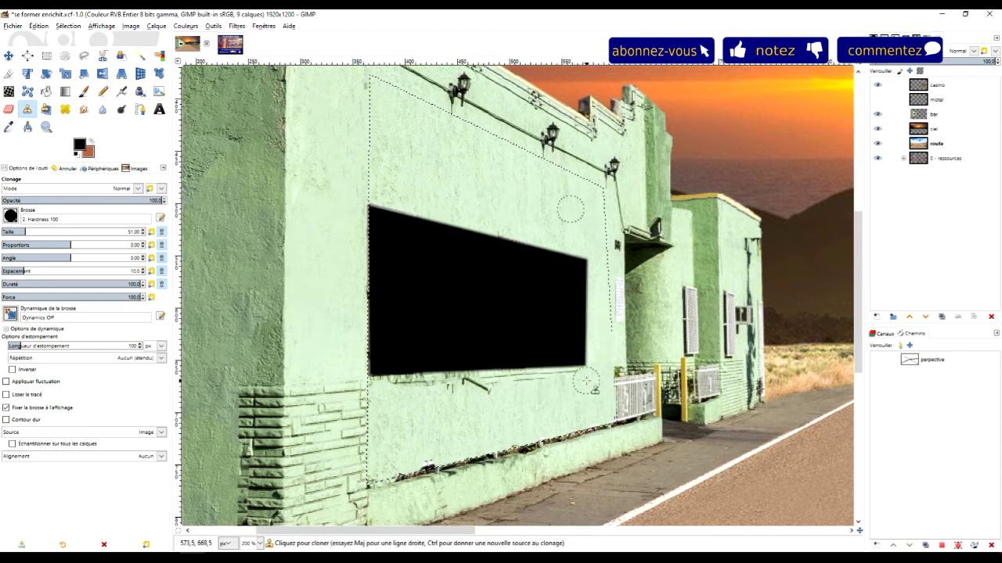
left_click_drag(561, 383, 459, 388)
Step: Clone clean plaster over the dark smear and the remaining brick traces beneath the black opening
scroll(461, 391, "up", 4)
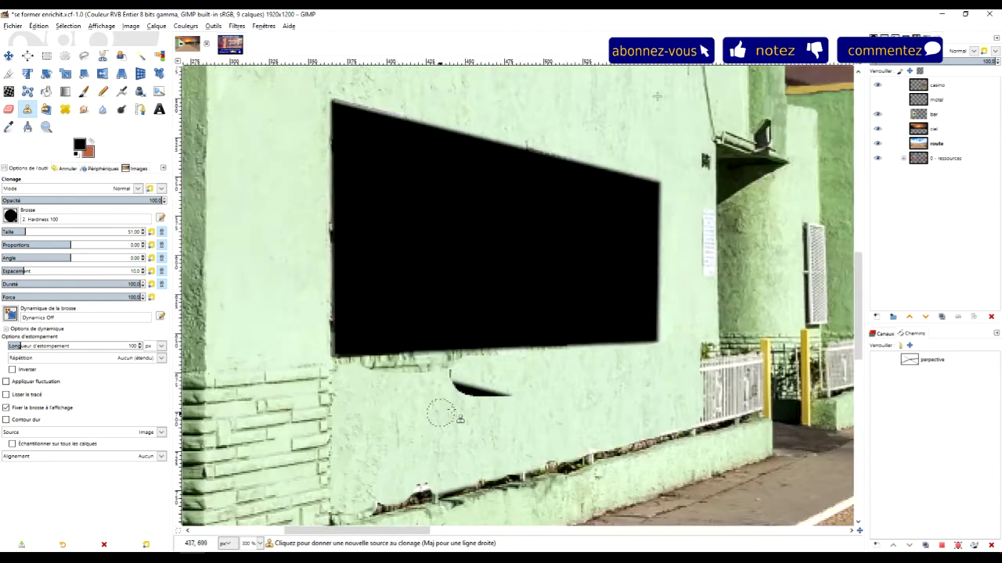
left_click(616, 94, "ctrl")
left_click_drag(568, 474, 520, 467)
mouse_move(593, 474)
left_mouse_down()
mouse_move(540, 450)
mouse_move(440, 455)
left_mouse_up()
mouse_move(543, 440)
left_mouse_down()
mouse_move(377, 442)
mouse_move(399, 455)
left_mouse_up()
left_click_drag(584, 435, 663, 430)
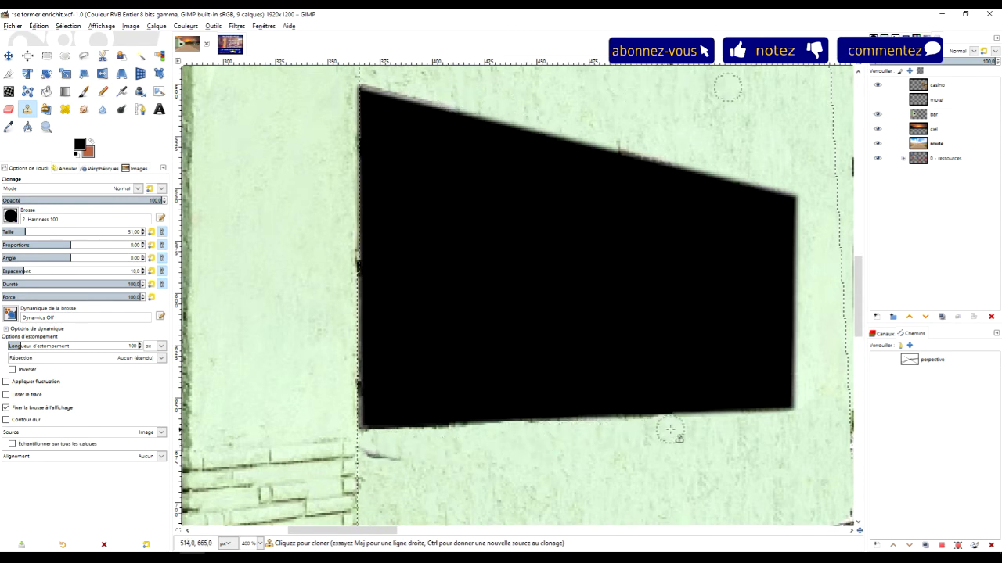
Step: Clear the selection and clone the plaster and the wall's vertical corner edge over the near end of the remaining railing
scroll(670, 431, "down", 3)
scroll(514, 391, "up", 1)
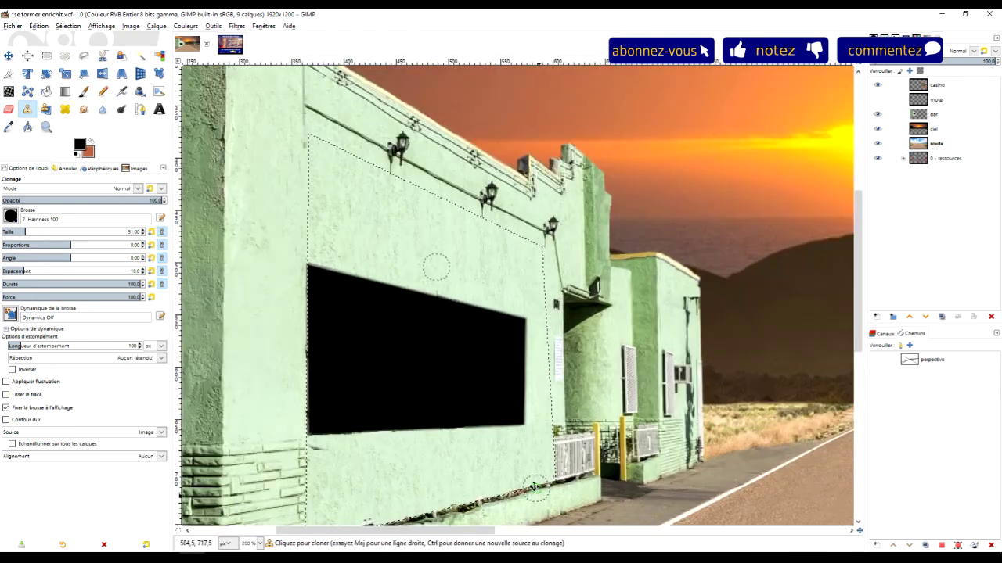
scroll(533, 487, "up", 3)
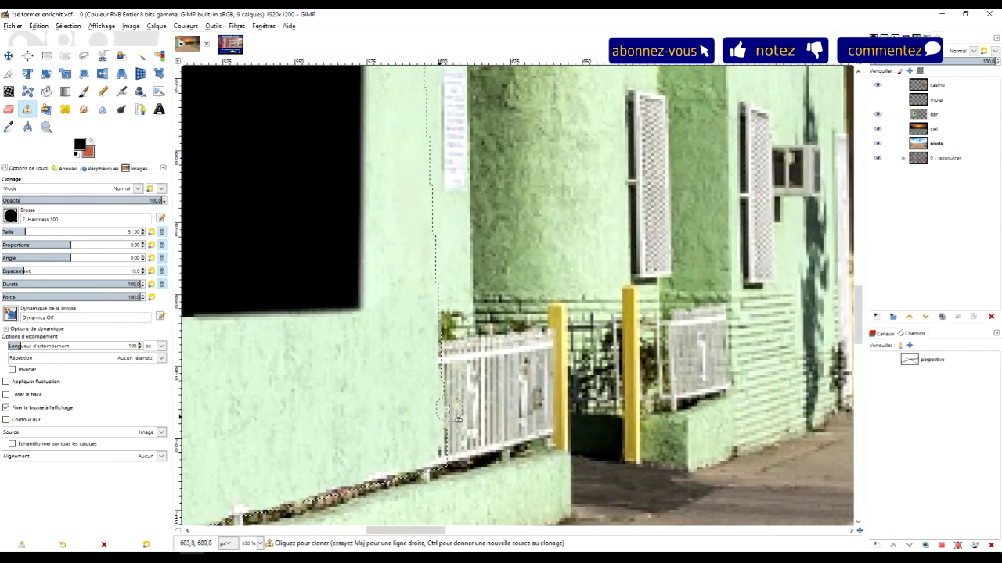
left_click(46, 55)
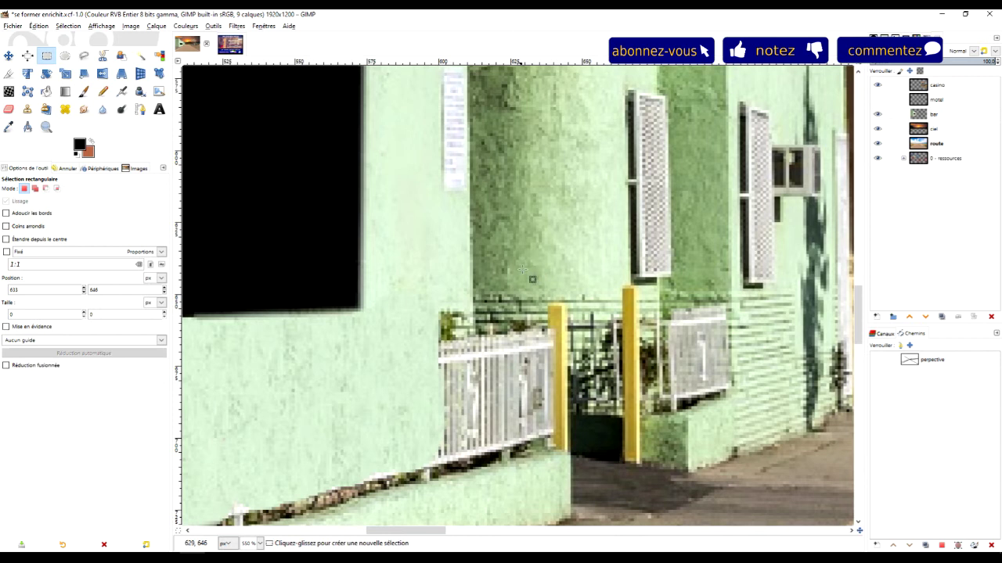
left_click(28, 109)
key("ctrl")
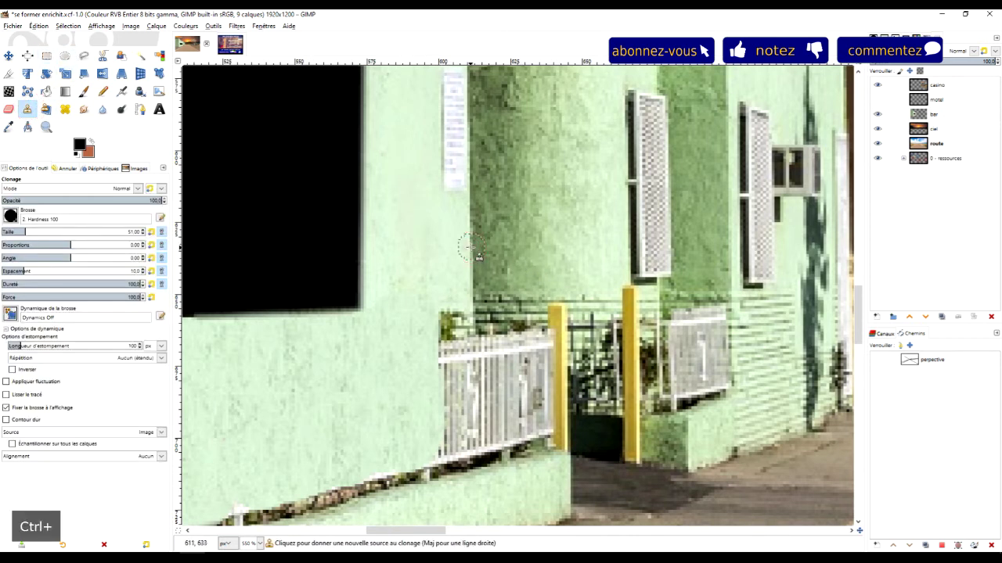
left_click(470, 248, "ctrl")
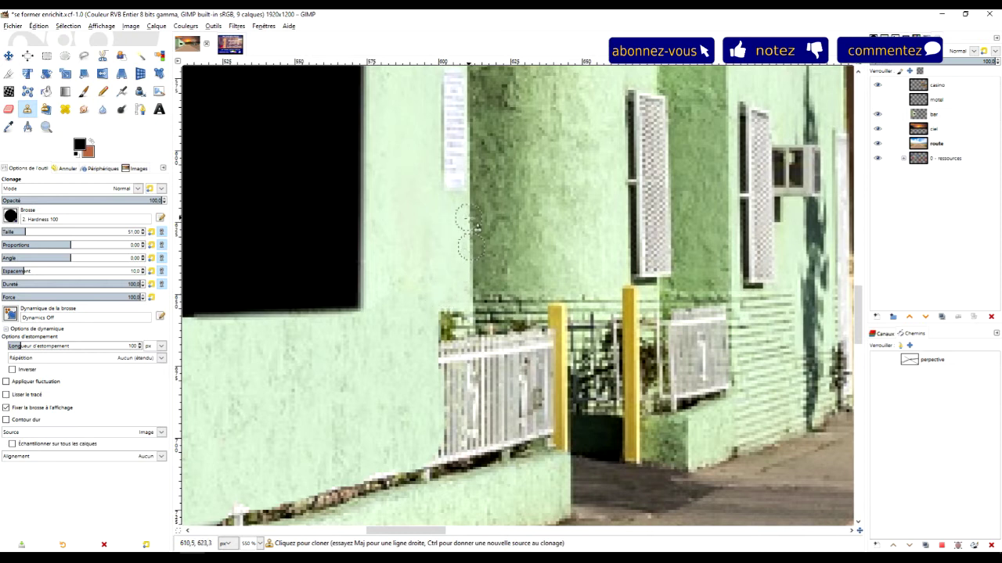
key("ctrl")
left_click(444, 260, "ctrl")
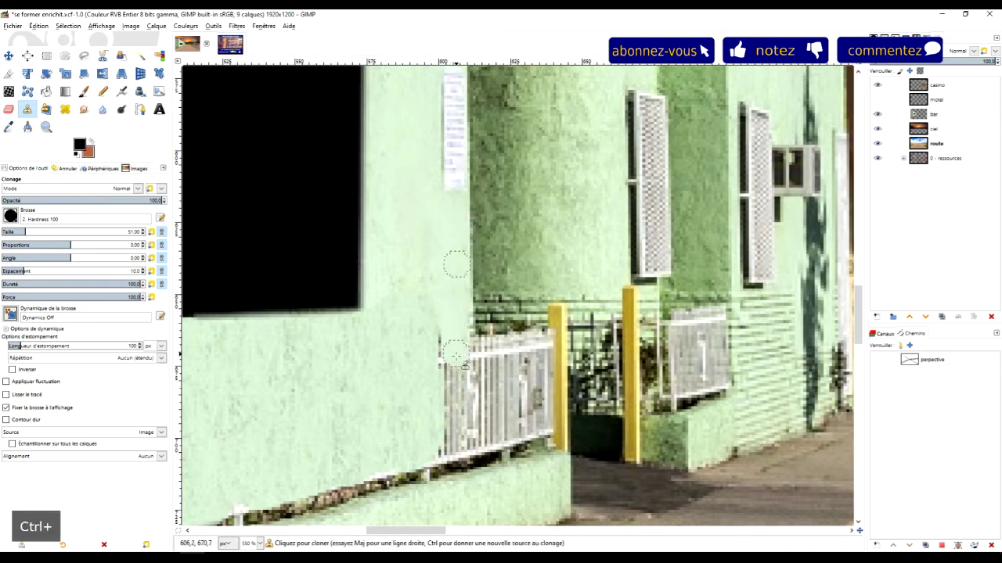
left_click_drag(443, 368, 462, 339)
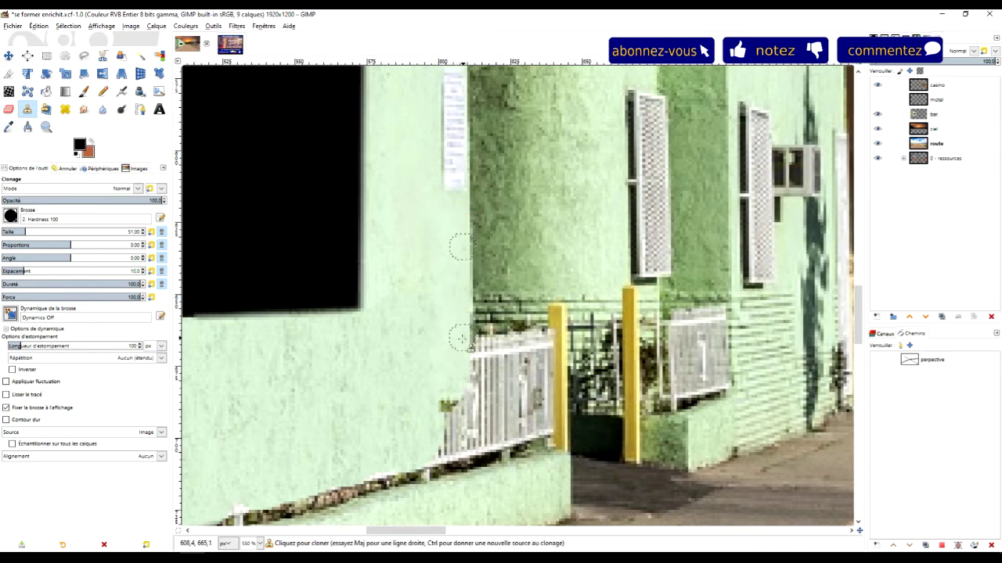
left_click(470, 209, "ctrl")
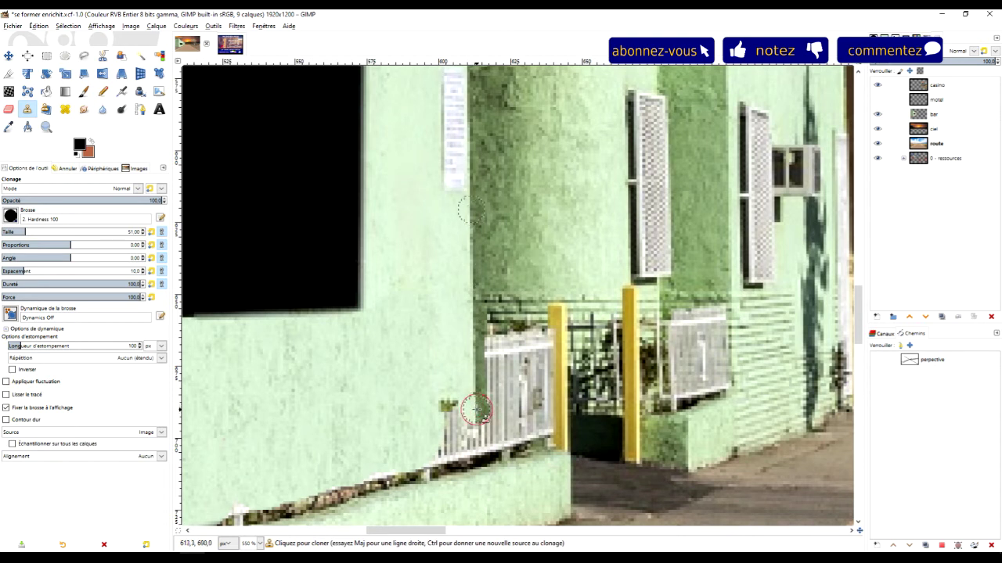
mouse_move(475, 410)
left_mouse_down()
mouse_move(463, 436)
mouse_move(453, 408)
mouse_move(435, 452)
mouse_move(452, 450)
mouse_move(397, 465)
mouse_move(470, 458)
left_mouse_up()
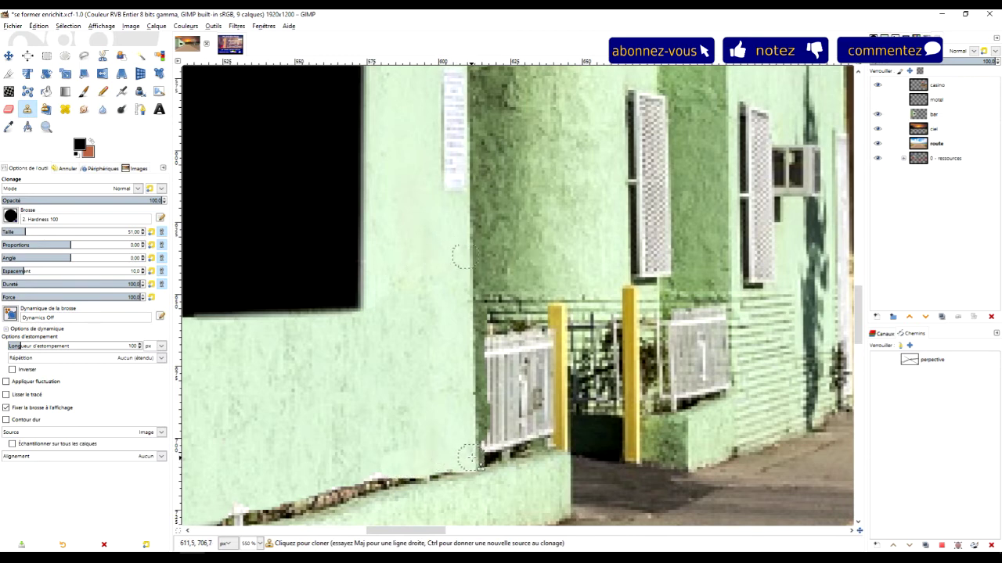
Step: Clone plaster over the debris, plants and post stubs along the top of the low wall
scroll(458, 457, "down", 3, "ctrl")
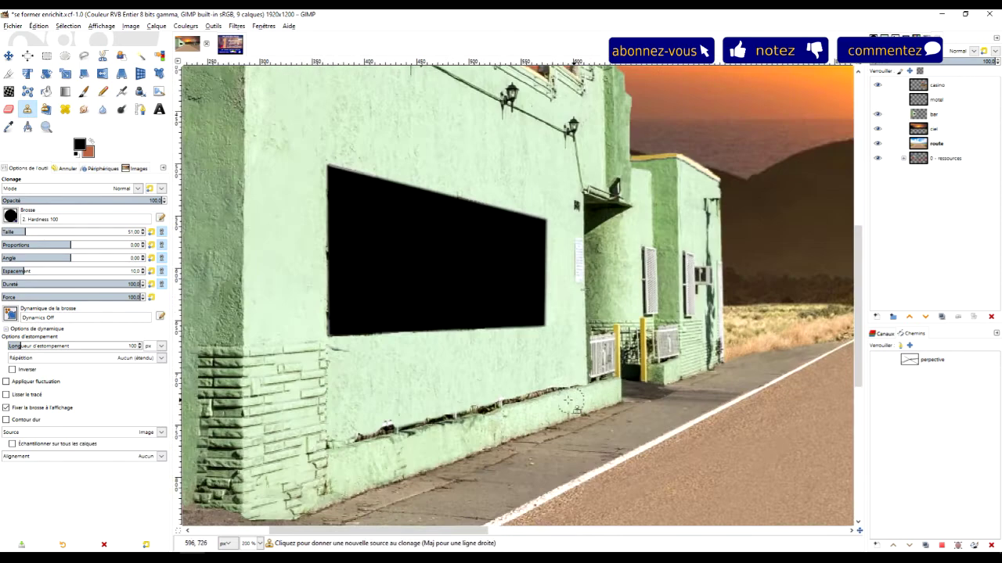
scroll(533, 448, "up", 3, "ctrl")
scroll(533, 449, "down", 2, "ctrl")
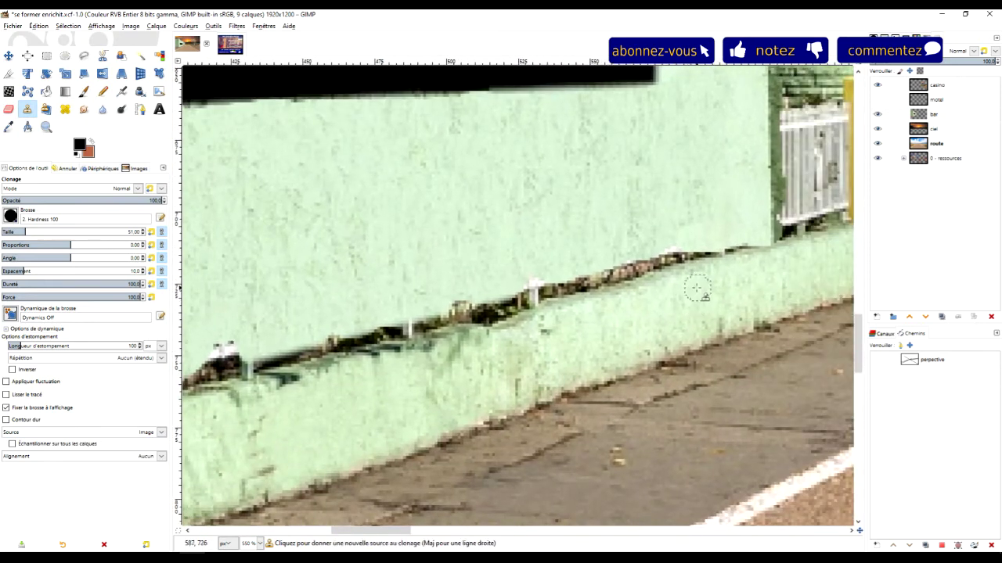
left_click(622, 273, "ctrl")
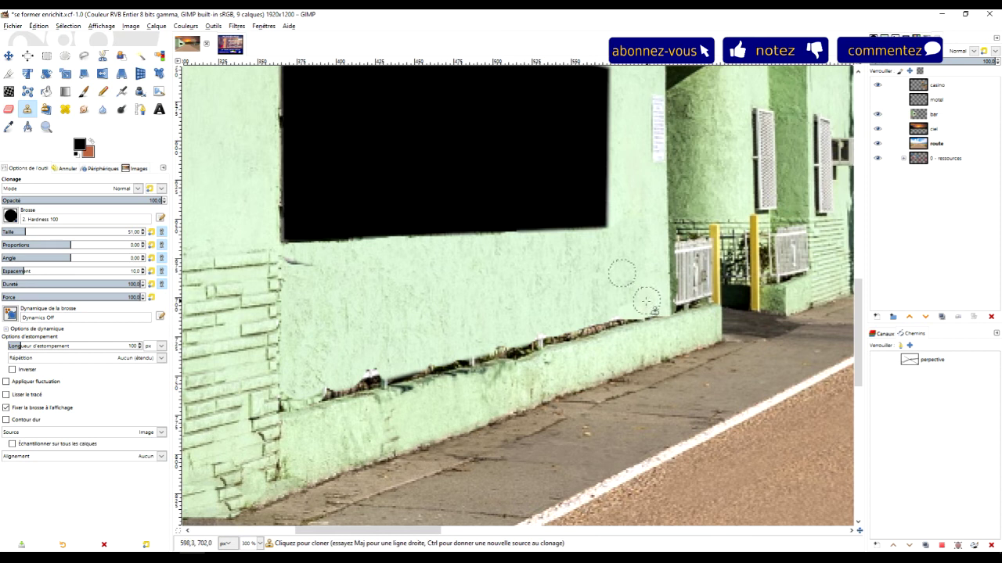
left_click_drag(646, 306, 310, 388)
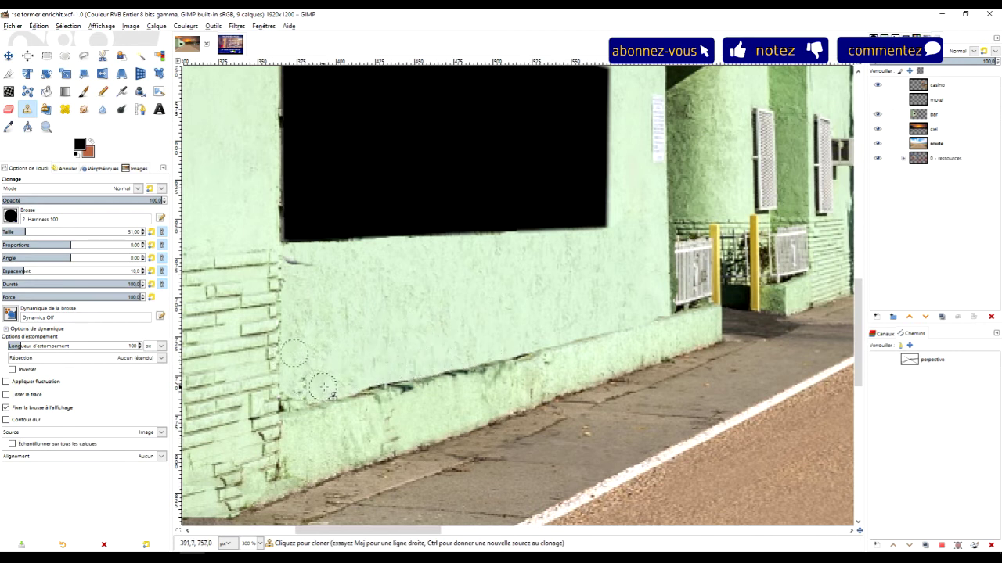
mouse_move(378, 379)
left_mouse_down()
mouse_move(507, 359)
mouse_move(583, 329)
left_mouse_up()
Step: Clone plaster over the leftover marks beside the brick joint and extend the joint's edge down across the low wall to the sidewalk
left_click(323, 331, "ctrl")
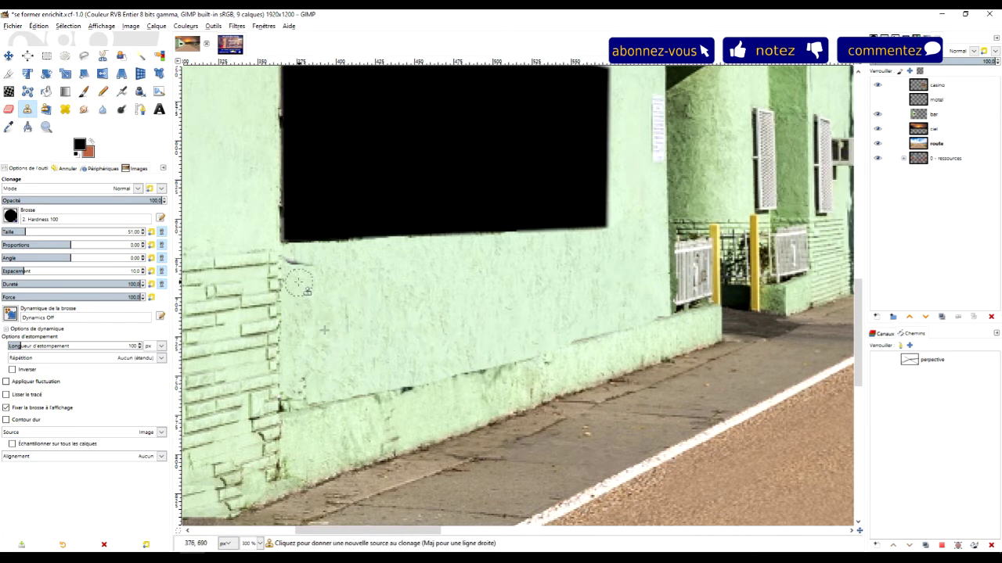
left_click(330, 290, "ctrl")
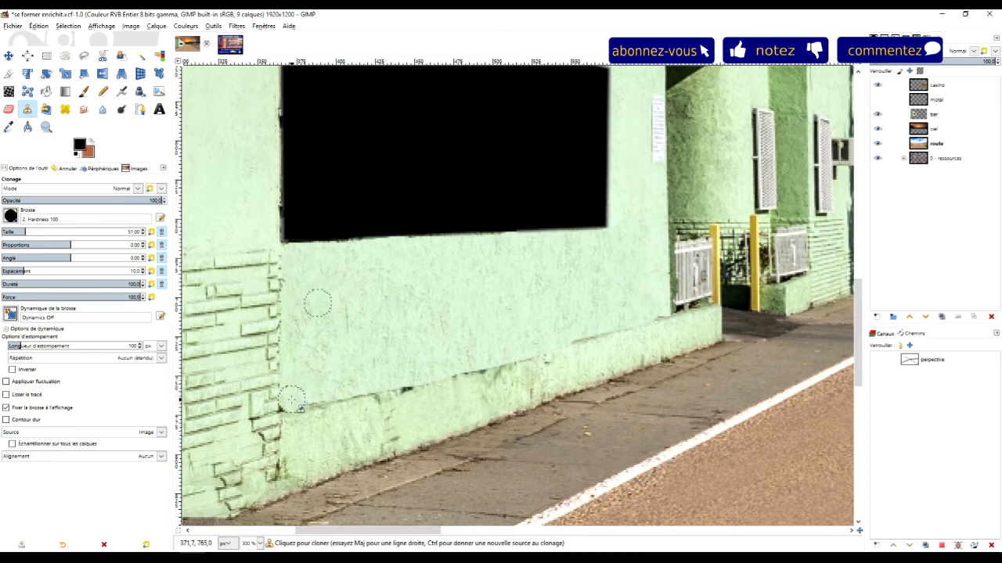
left_click(316, 294, "ctrl")
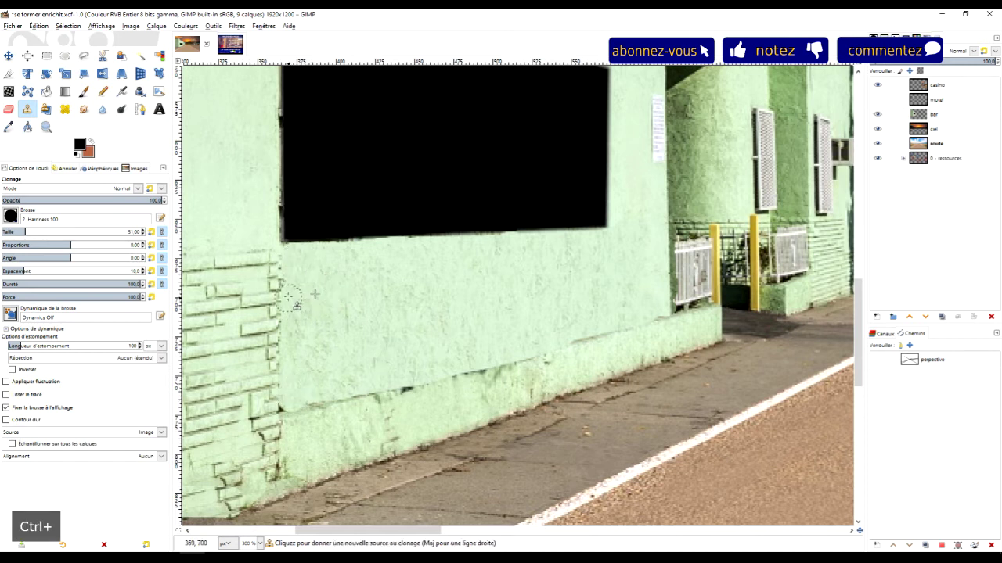
left_click(278, 298, "ctrl")
left_click(279, 412)
left_click_drag(279, 413, 297, 486)
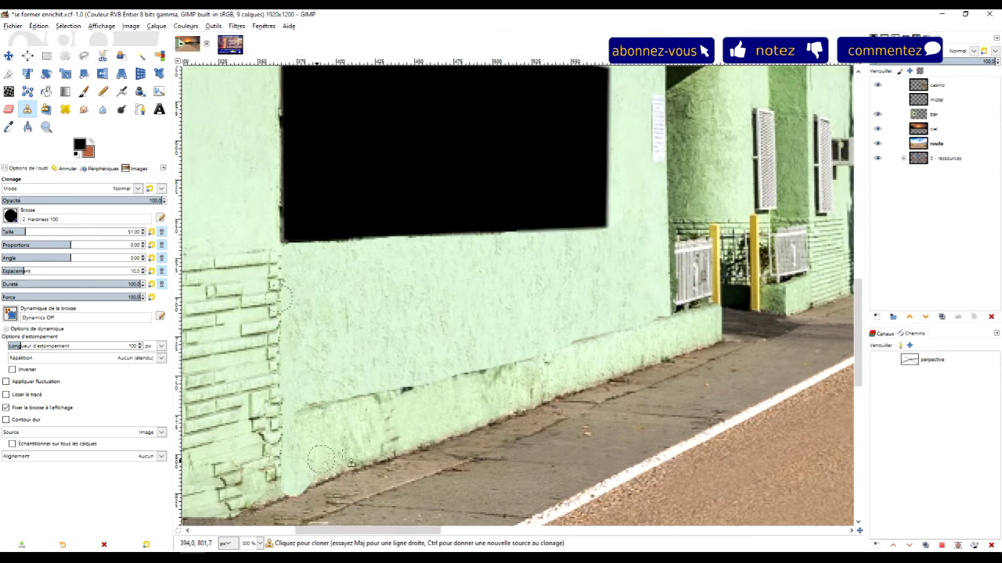
Step: Make a freehand selection around the sidewalk strip and the low wall's base, from the brick pillar to the wall's far corner
key("ctrl")
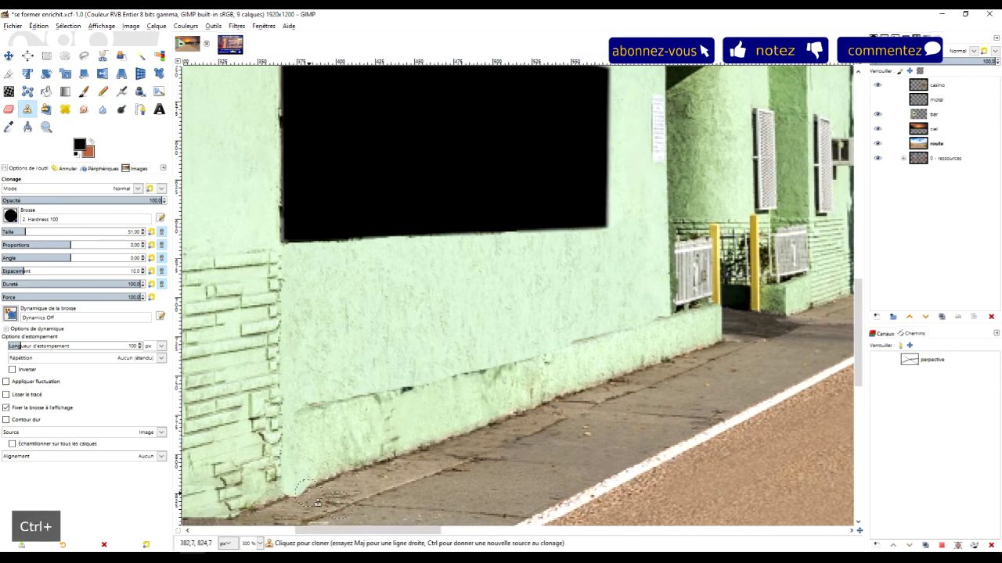
scroll(357, 430, "down", 2)
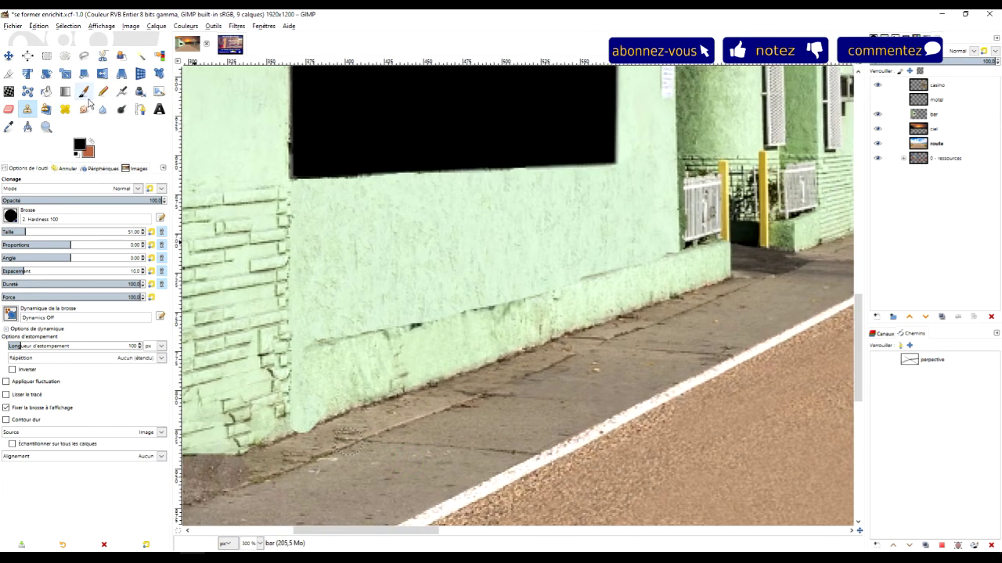
left_click(84, 55)
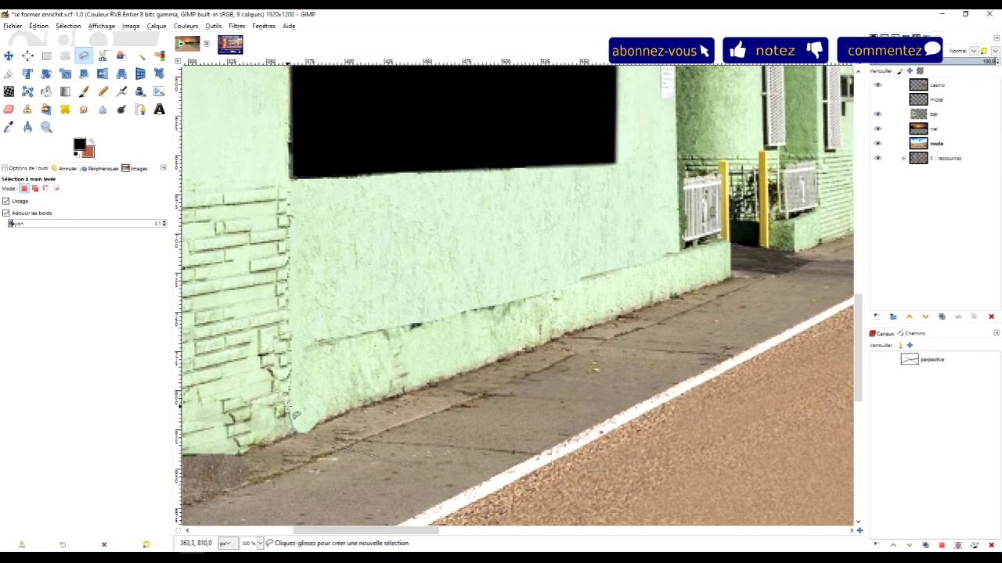
left_click(290, 408)
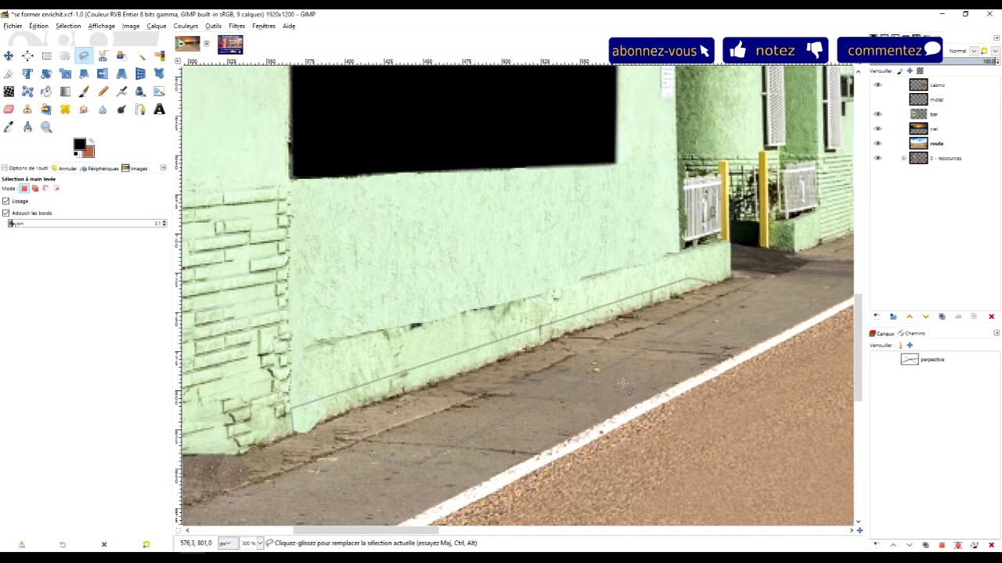
key("Return")
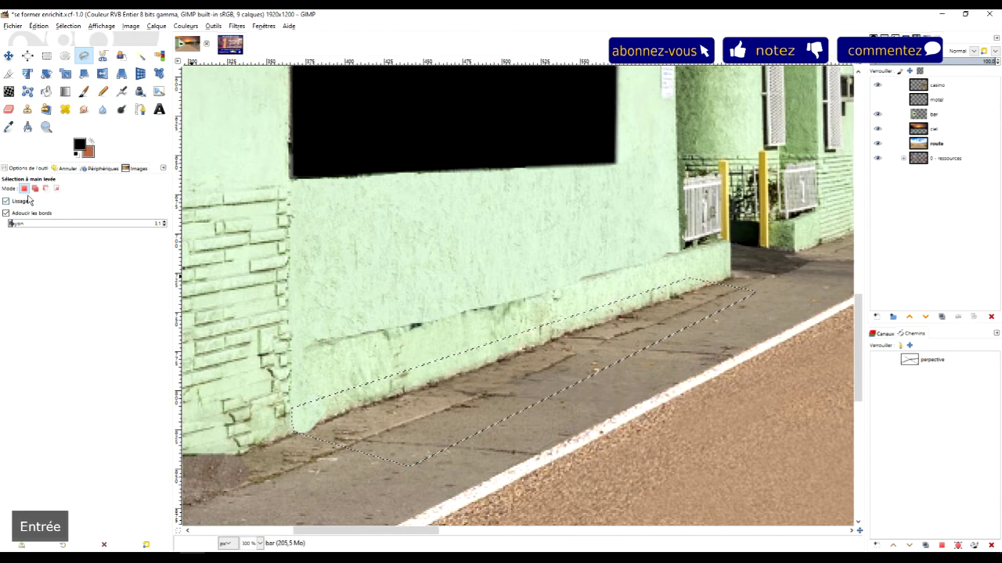
Step: Clone clean sidewalk inside the selection up to the wall's straight base line, covering the debris and uneven edge, and clear the selection
left_click(28, 110)
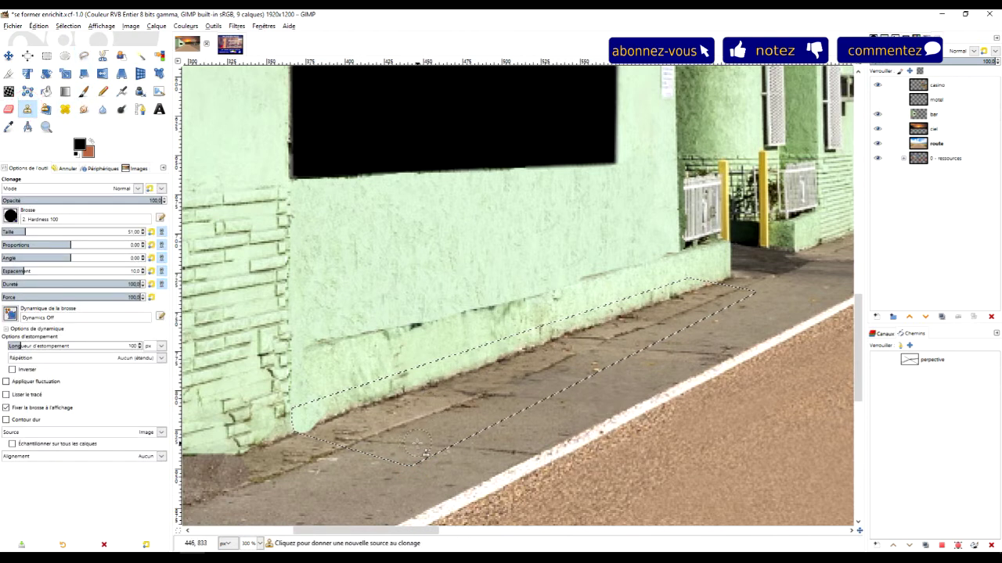
left_click(444, 427, "ctrl")
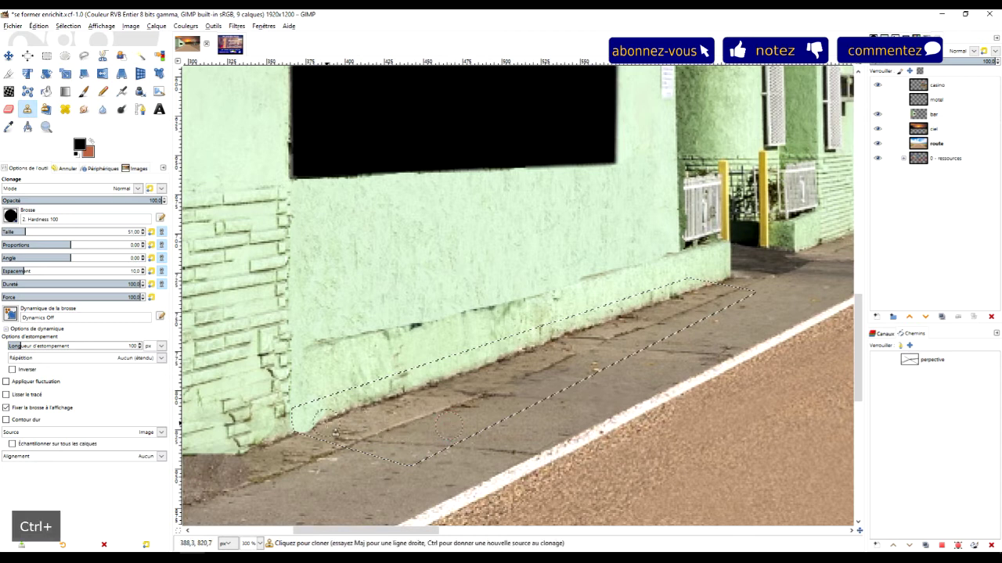
mouse_move(313, 423)
left_mouse_down()
mouse_move(368, 411)
mouse_move(367, 401)
mouse_move(696, 282)
mouse_move(565, 374)
left_mouse_up()
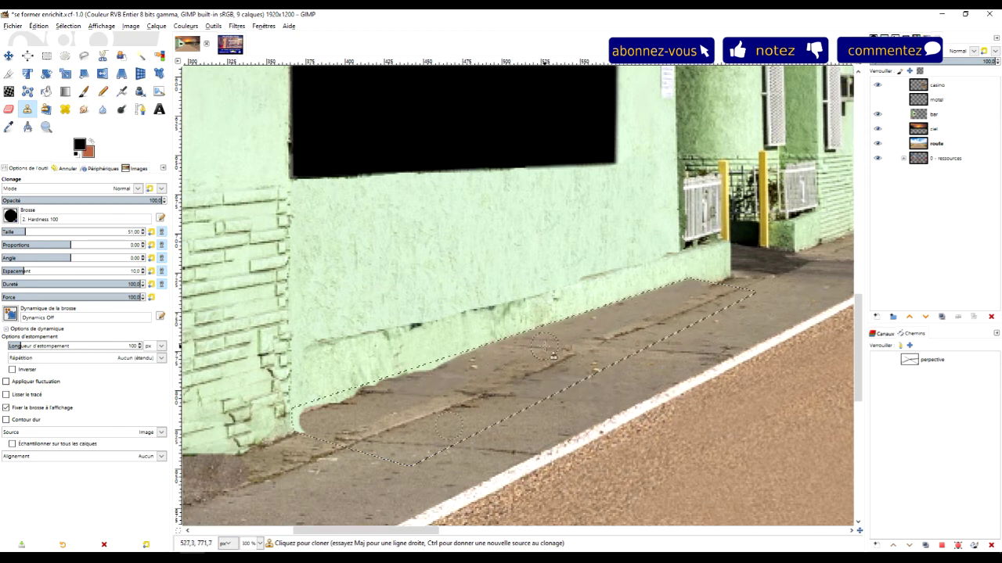
mouse_move(340, 421)
left_mouse_down()
mouse_move(301, 417)
mouse_move(500, 442)
left_mouse_up()
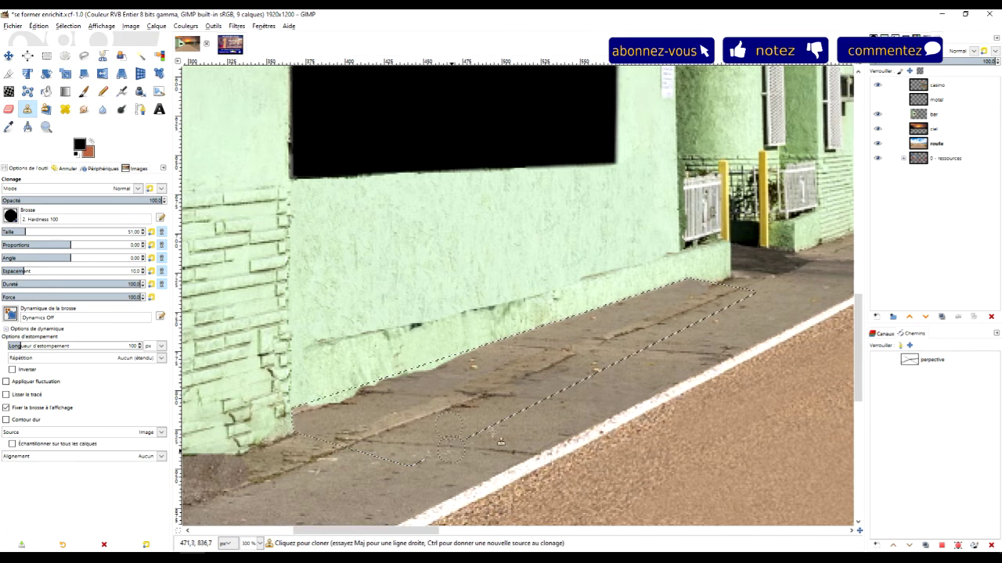
mouse_move(337, 417)
left_mouse_down()
mouse_move(397, 377)
mouse_move(321, 404)
mouse_move(399, 372)
mouse_move(681, 282)
mouse_move(741, 306)
left_mouse_up()
key("r")
left_click(765, 328)
scroll(734, 329, "up", 2)
scroll(733, 329, "right", 2)
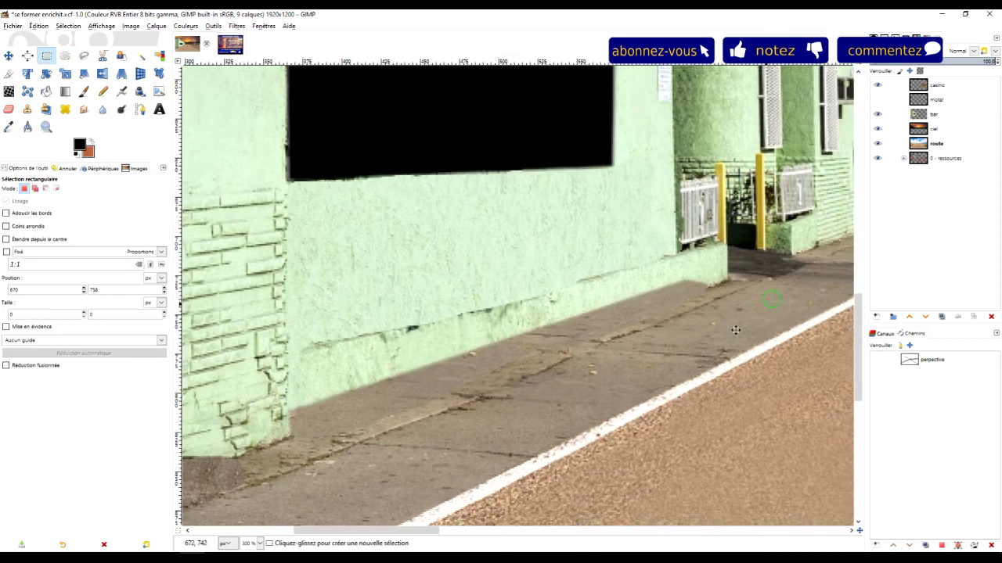
Step: Make a freehand selection of the sidewalk patch around the low wall's far bottom corner
left_click(84, 55)
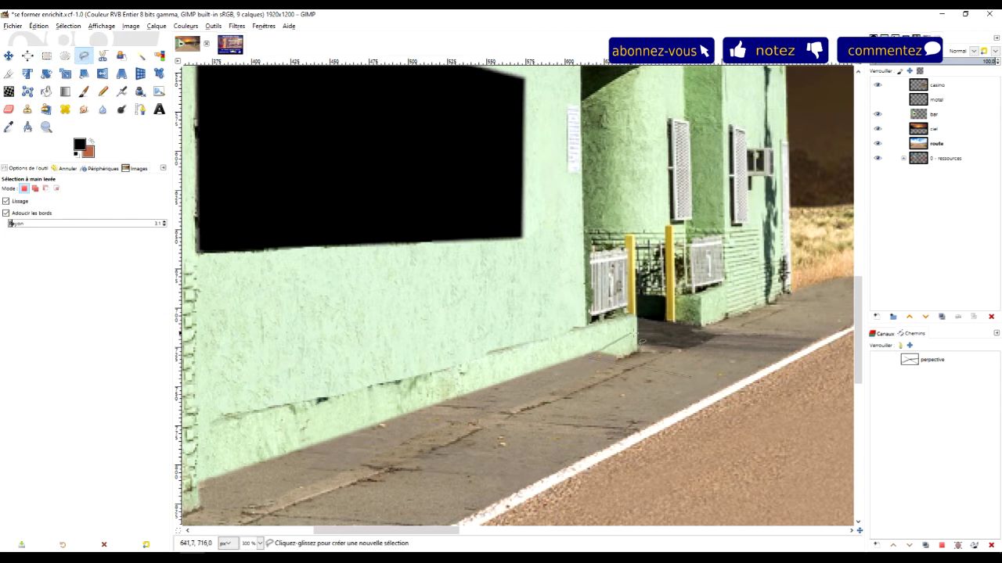
left_click(648, 332)
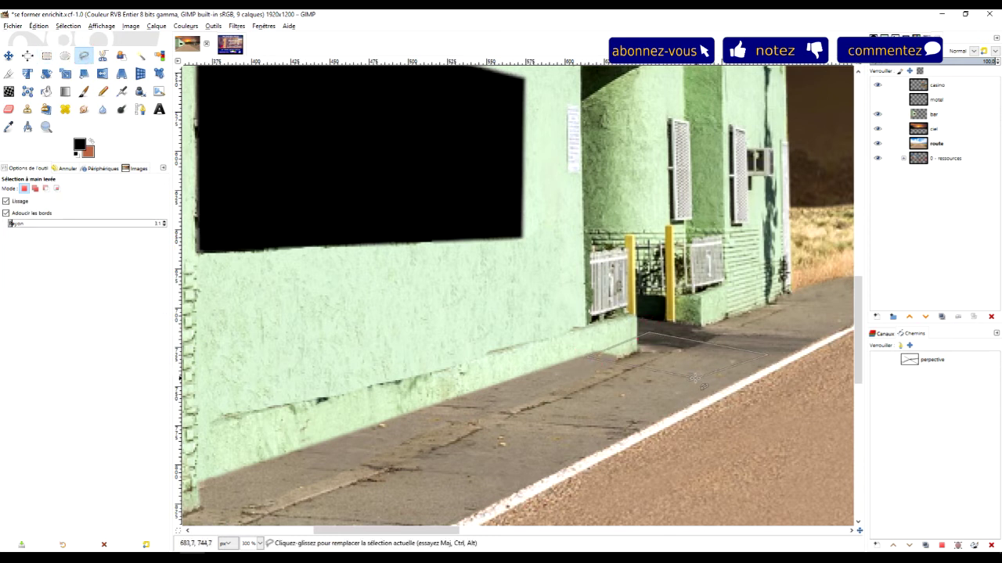
key("Return")
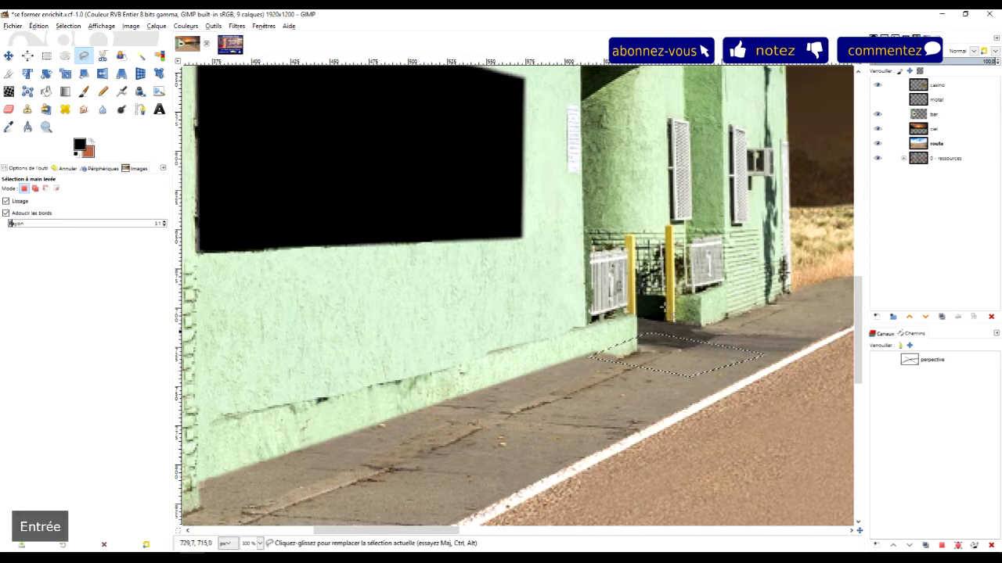
Step: Clone sidewalk over the low wall's far bottom corner, undoing the smudged strokes, and clear the selection
left_click(9, 110)
left_click(28, 109)
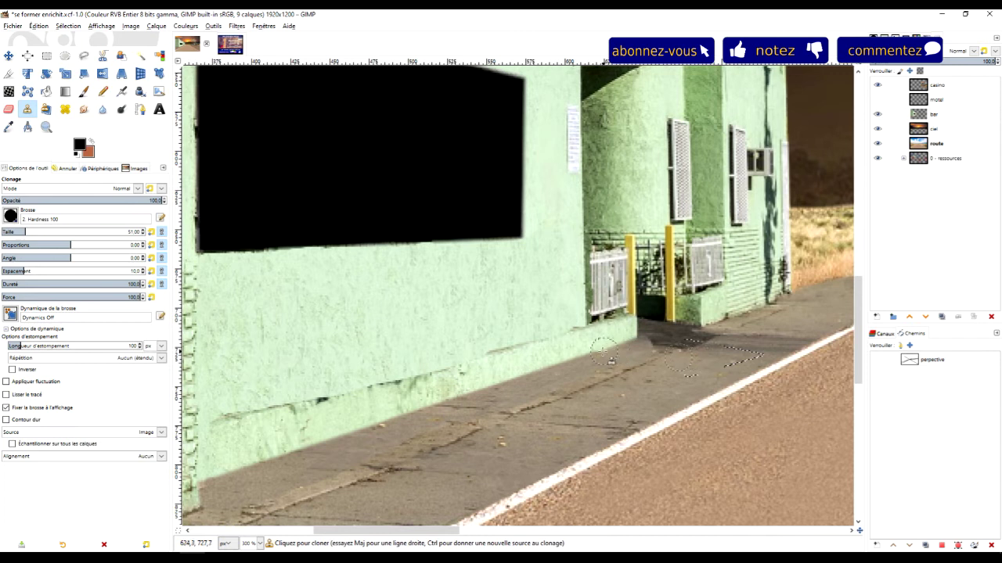
key("ctrl+z")
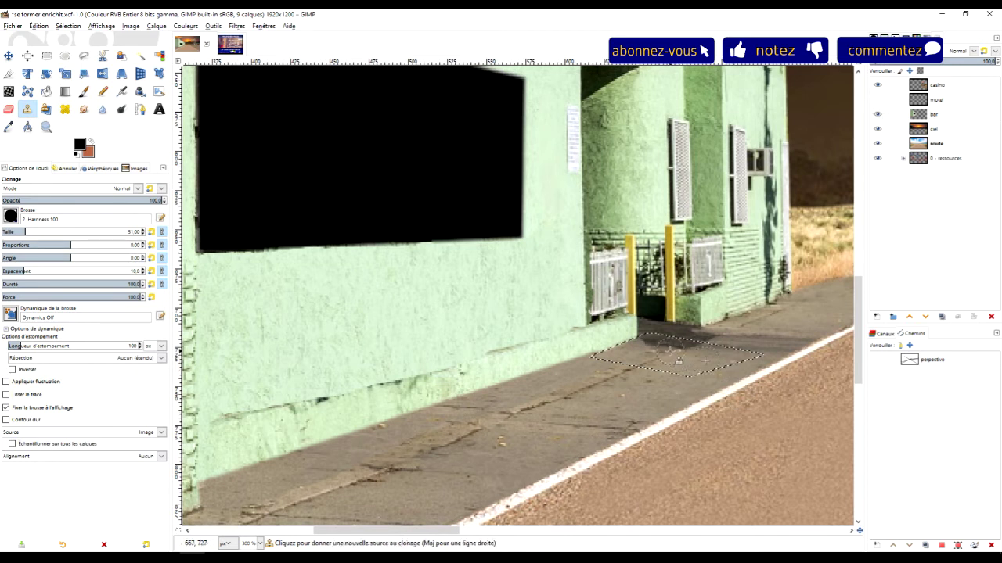
left_click(652, 354, "ctrl")
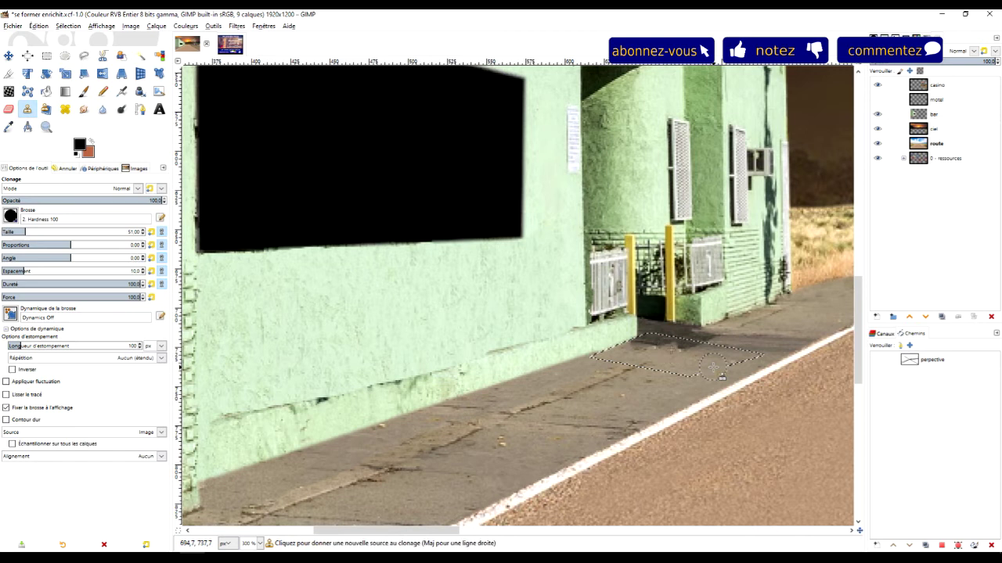
key("ctrl+z")
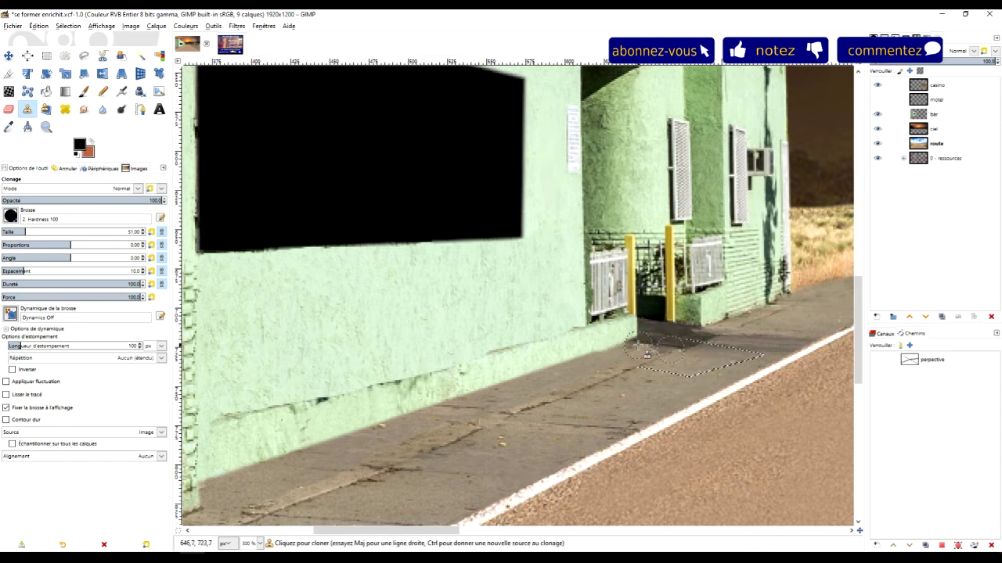
left_click(47, 55)
Step: Lower the Clone tool's opacity to about 74 and clone plaster over the dark joint line between the main wall and the low wall
scroll(622, 407, "down", 2)
scroll(456, 392, "up", 2)
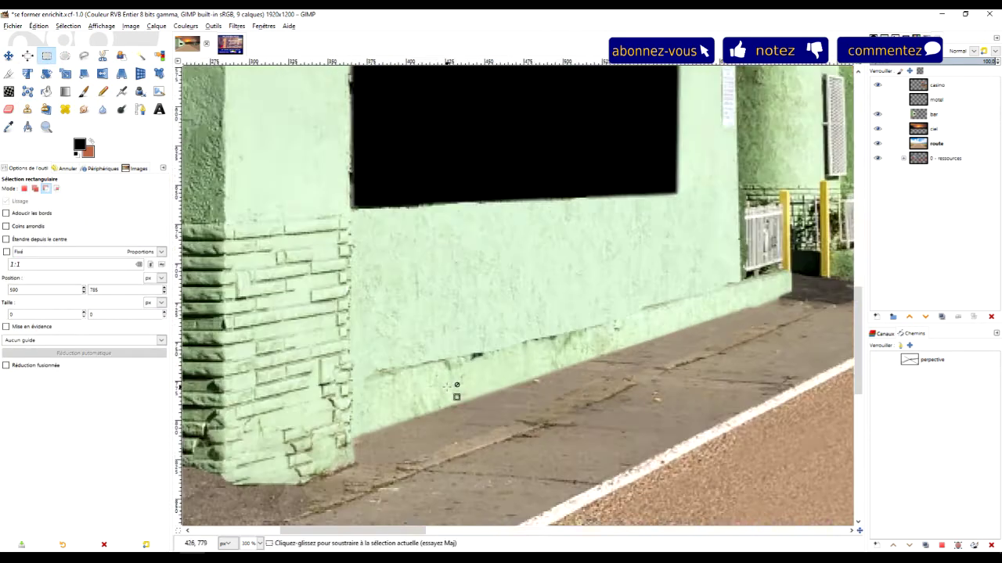
scroll(456, 391, "up", 1)
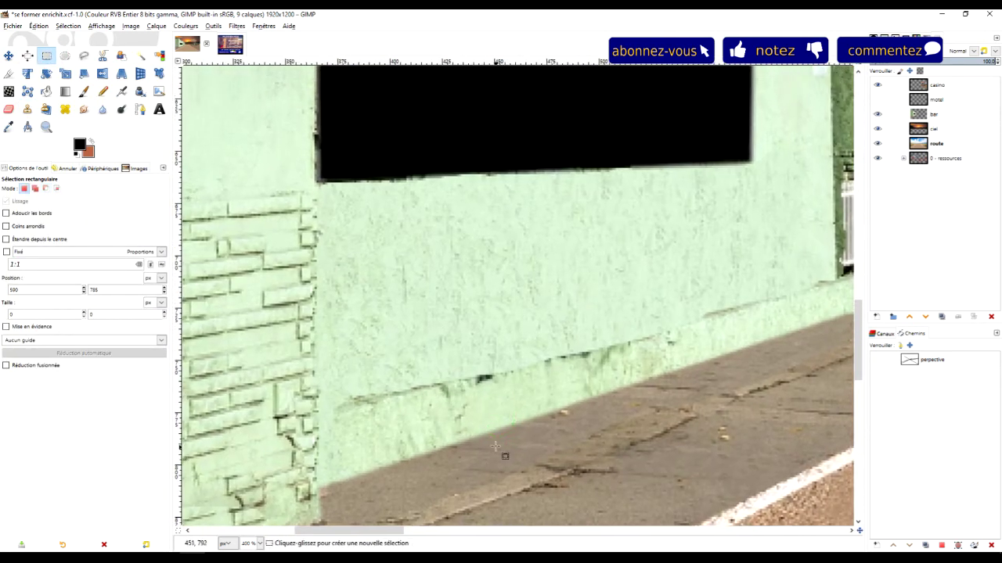
left_click(27, 109)
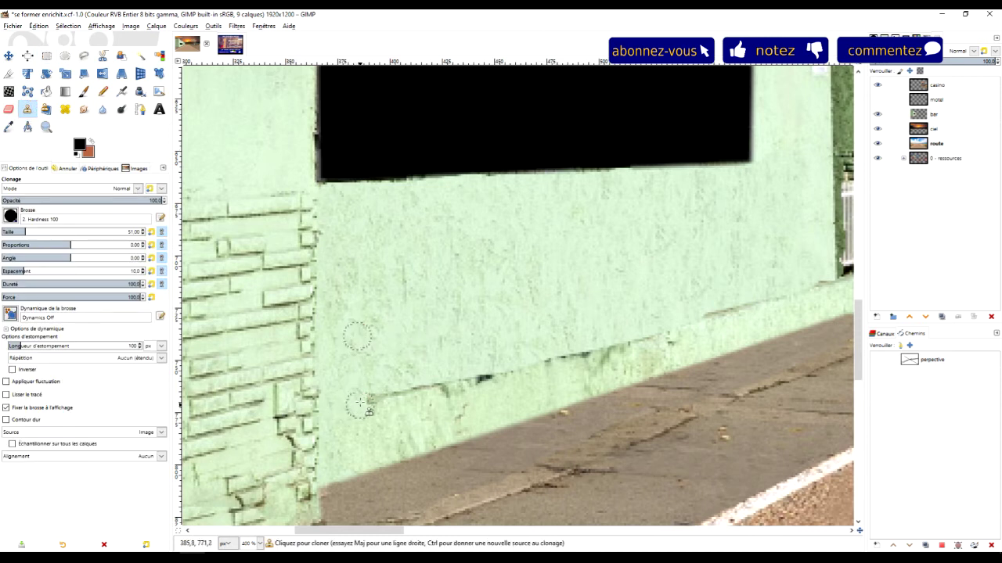
left_click(122, 200)
left_click(463, 313, "ctrl")
mouse_move(368, 396)
left_mouse_down()
mouse_move(510, 379)
mouse_move(399, 399)
mouse_move(497, 395)
mouse_move(566, 354)
mouse_move(623, 348)
mouse_move(533, 368)
mouse_move(693, 340)
mouse_move(573, 377)
mouse_move(711, 315)
mouse_move(664, 336)
mouse_move(817, 283)
mouse_move(618, 332)
left_mouse_up()
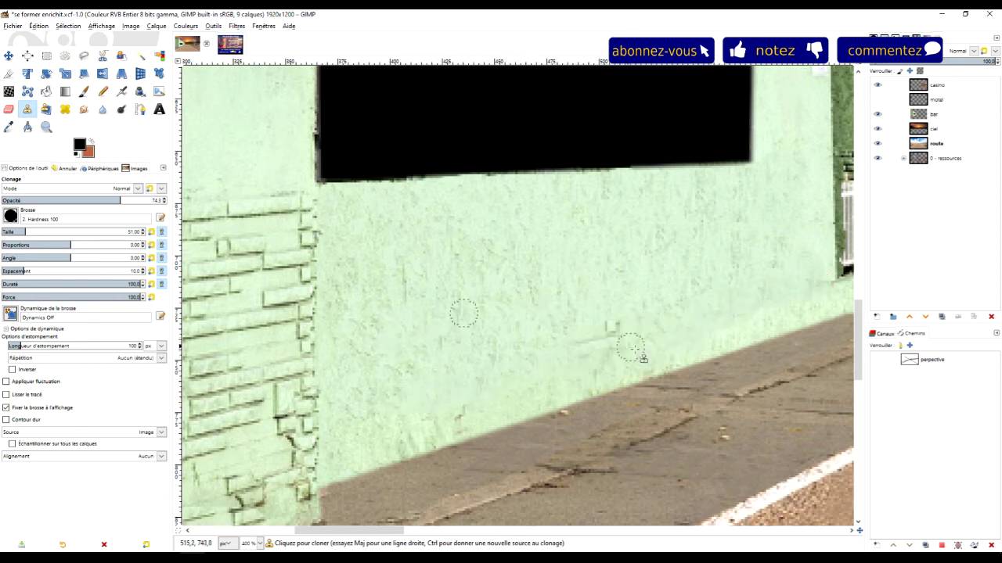
left_click(675, 280, "ctrl")
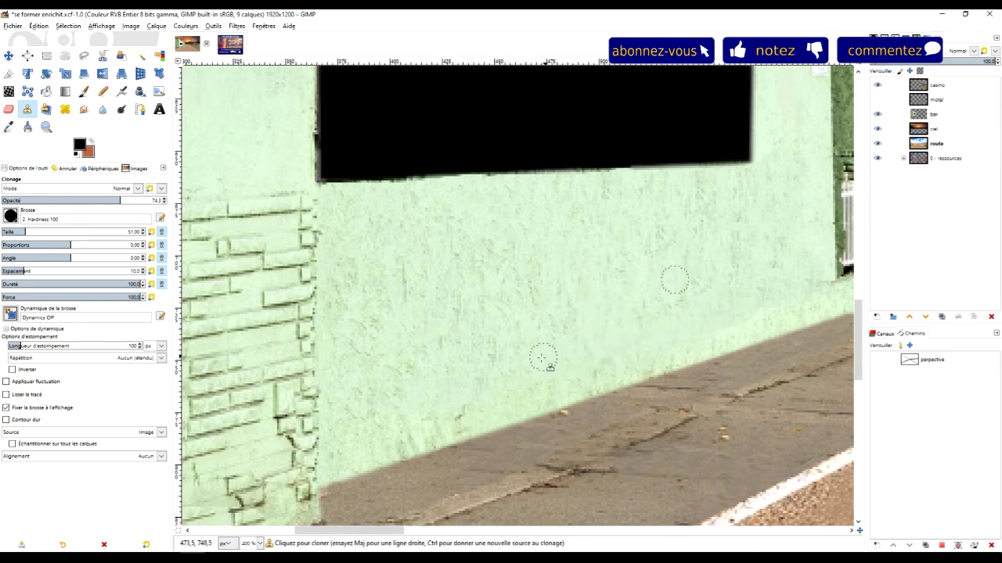
Step: Clone plaster over the remaining marks near the wall's base and at its far end, and save the image
scroll(627, 375, "down", 3)
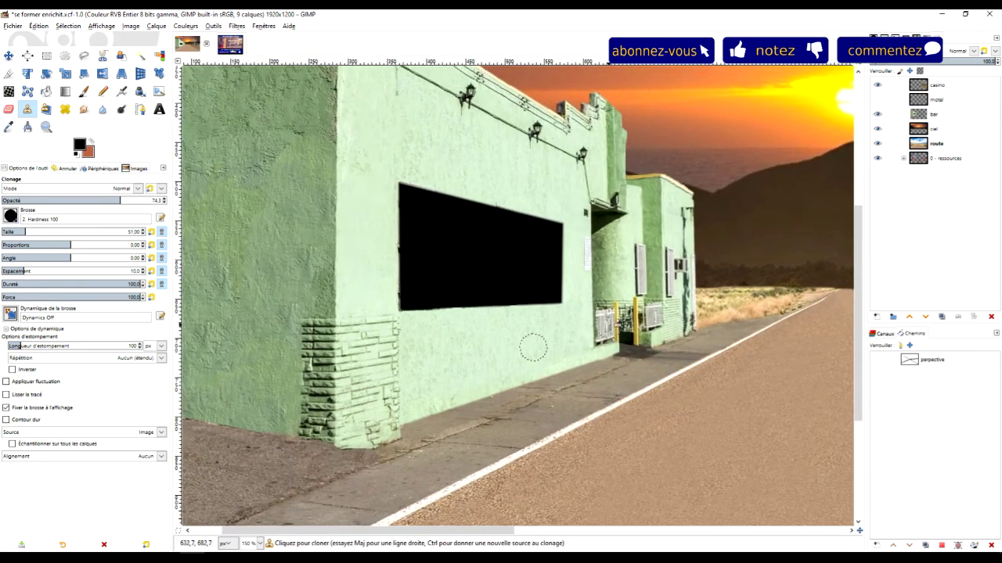
scroll(490, 368, "up", 2)
left_click(484, 361, "ctrl")
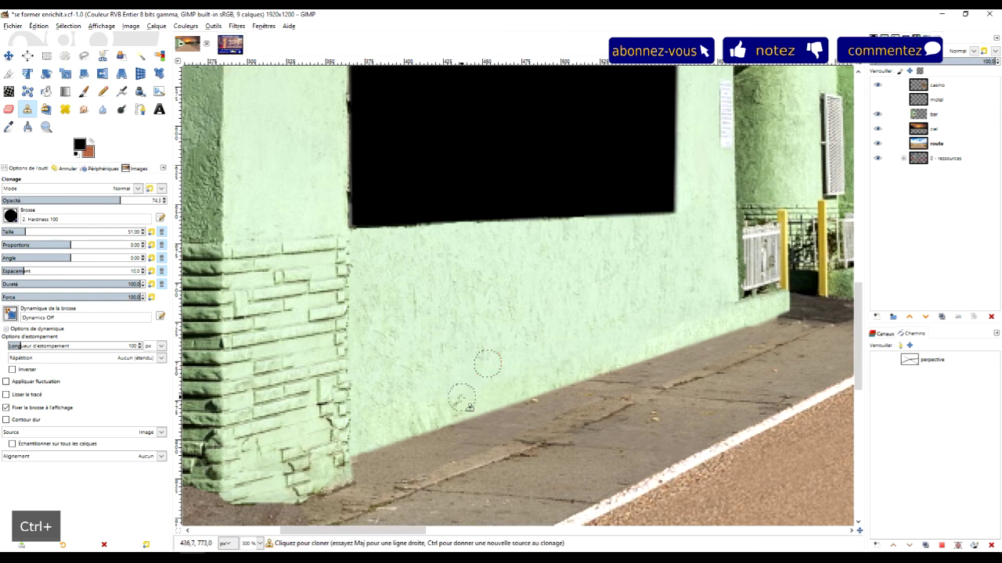
scroll(552, 352, "down", 2)
mouse_move(622, 348)
left_mouse_down()
mouse_move(598, 403)
mouse_move(646, 407)
mouse_move(600, 411)
left_mouse_up()
scroll(498, 418, "down", 1)
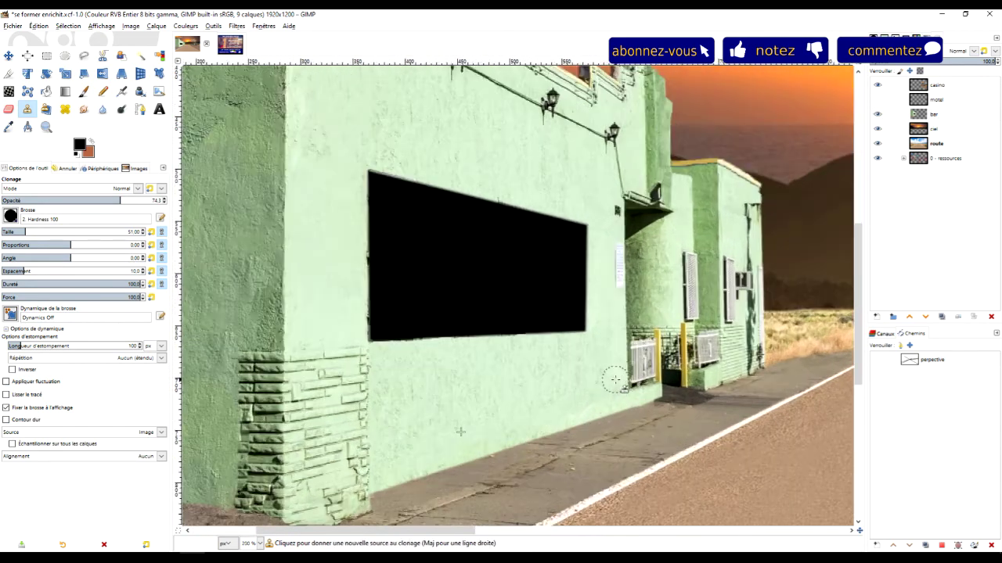
key("ctrl+s")
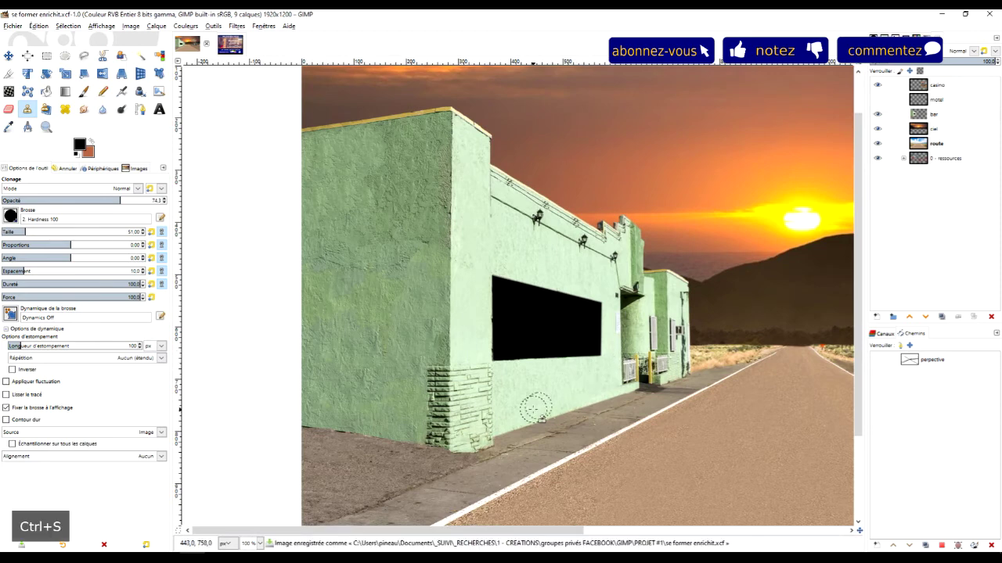
Step: Clone plaster over the dark vertical line on the upper wall, below the start of the lamp cable
scroll(508, 404, "up", 1)
scroll(587, 387, "up", 2)
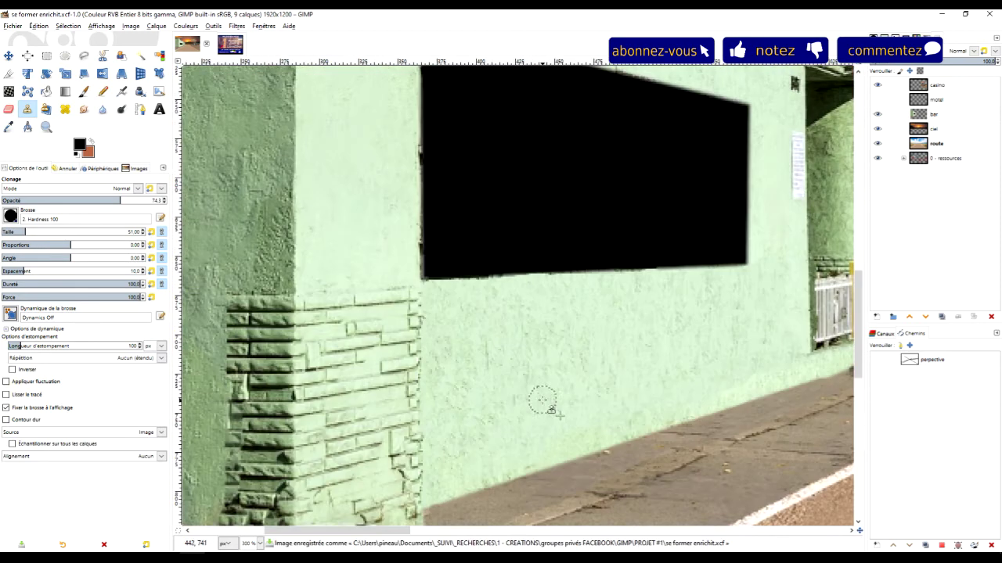
scroll(518, 384, "down", 3)
scroll(512, 499, "up", 1)
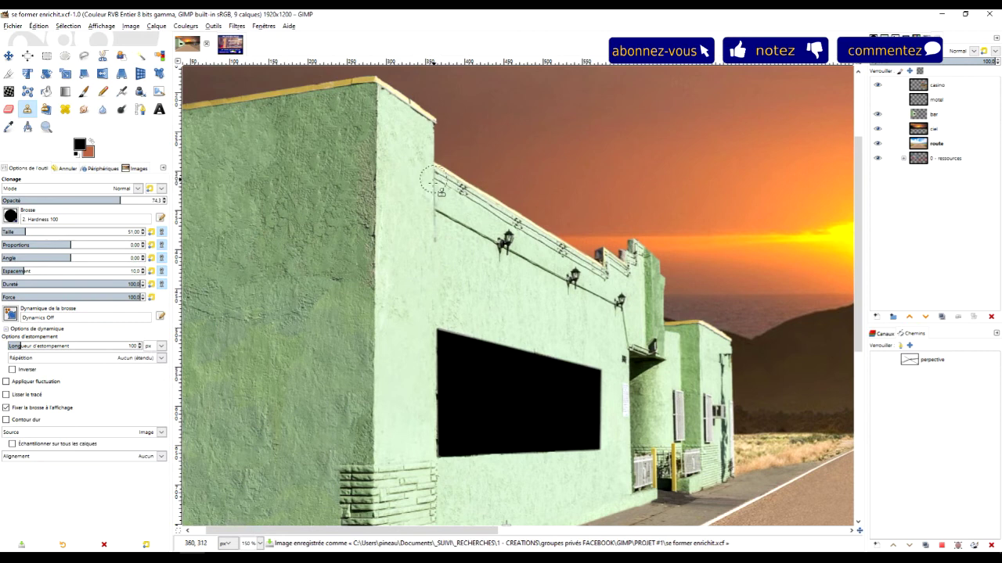
scroll(471, 221, "up", 4)
key("ctrl")
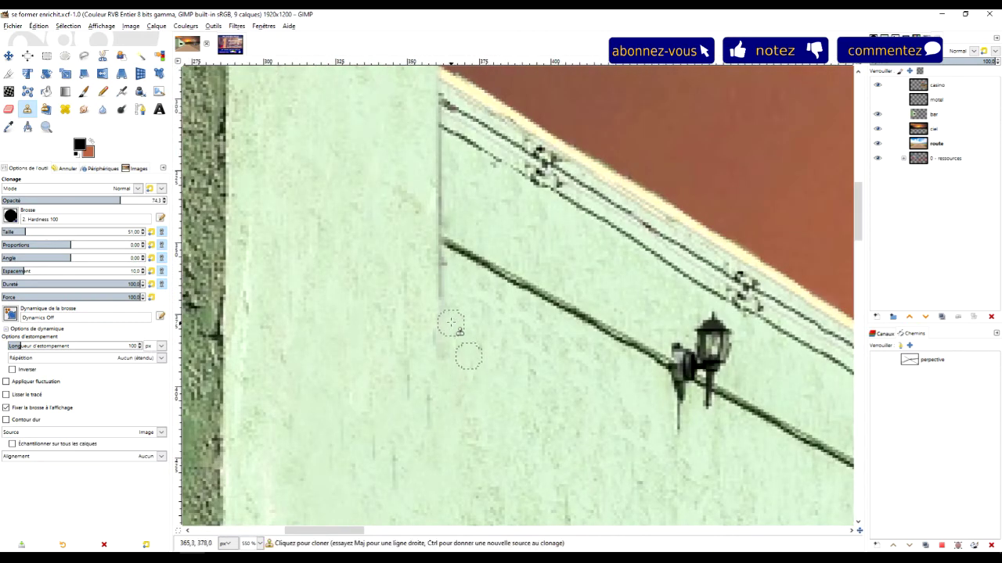
left_click(452, 276)
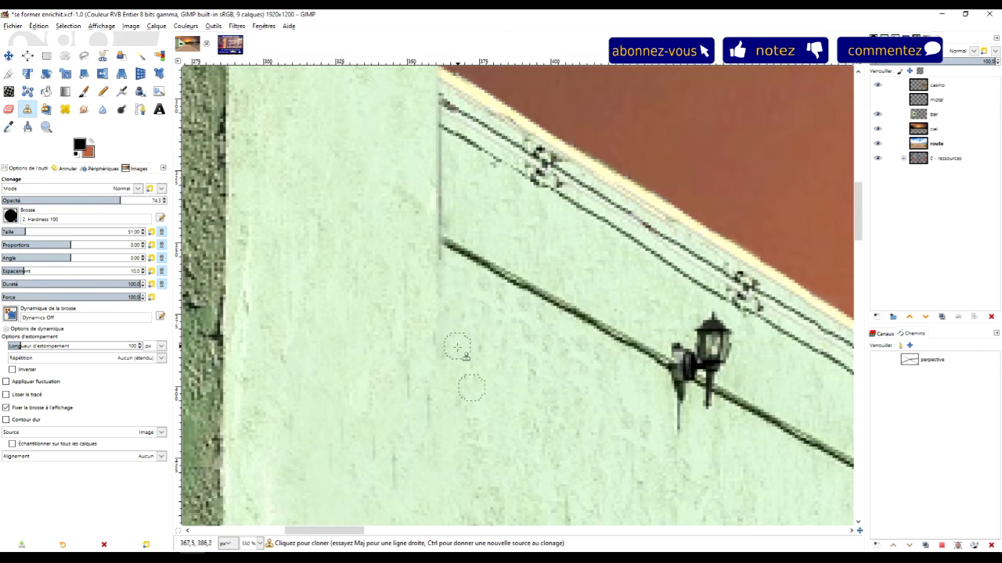
key("ctrl")
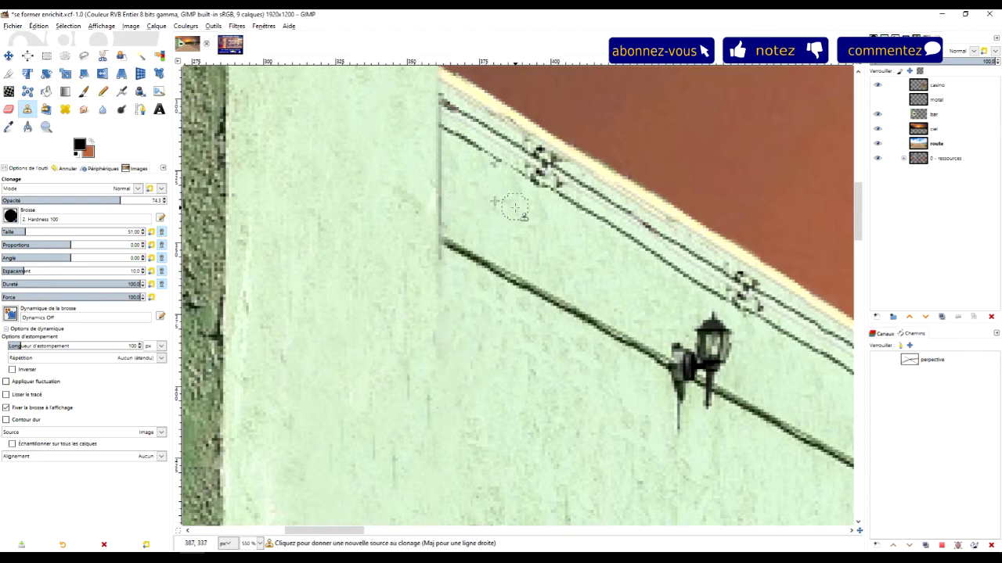
Step: Check the retouched facade along the cables and lamps and save the image
scroll(517, 211, "down", 5)
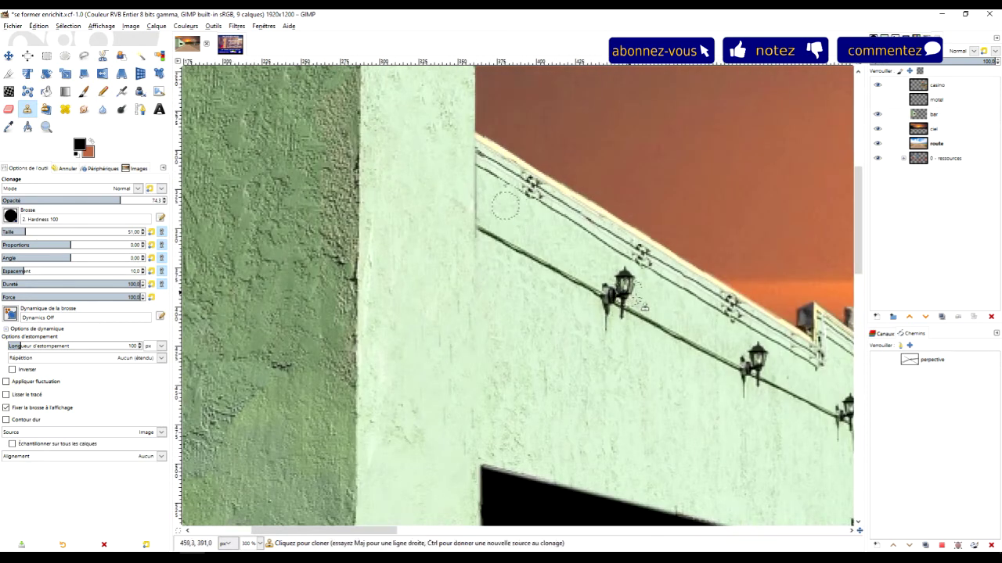
scroll(680, 338, "down", 1)
scroll(604, 327, "right", 2)
scroll(604, 338, "right", 1)
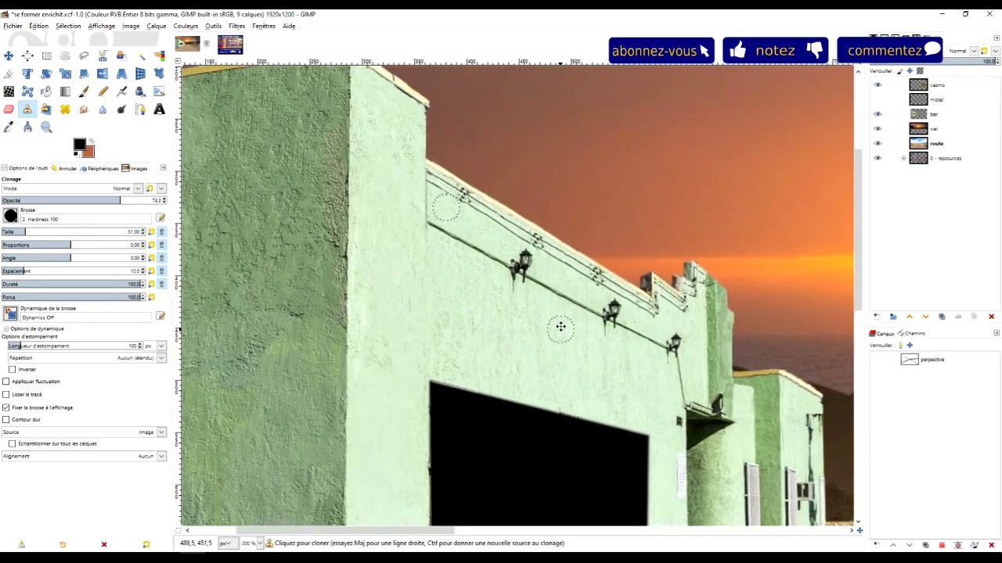
scroll(594, 332, "down", 1)
key("ctrl+s")
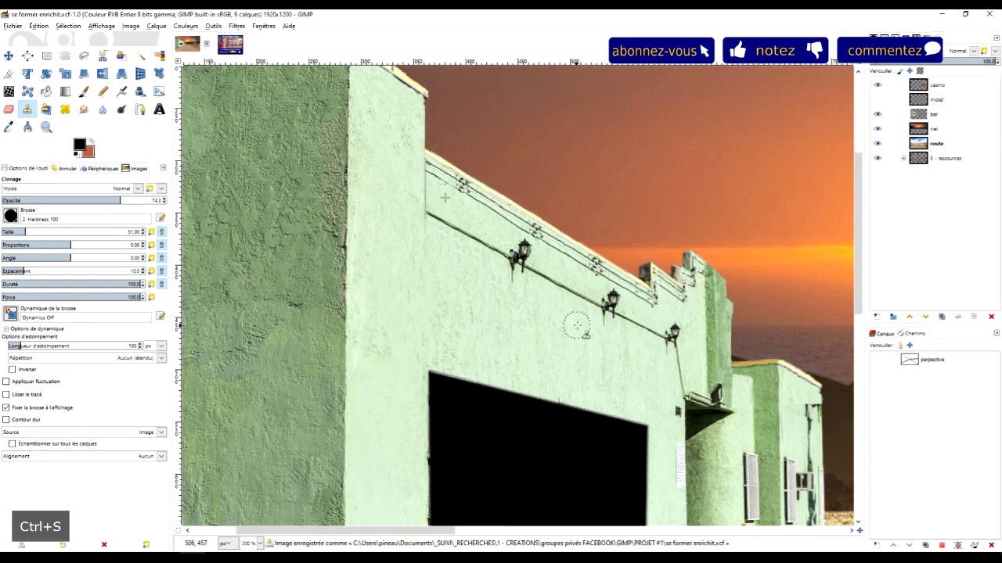
scroll(576, 322, "down", 3)
scroll(554, 383, "up", 2)
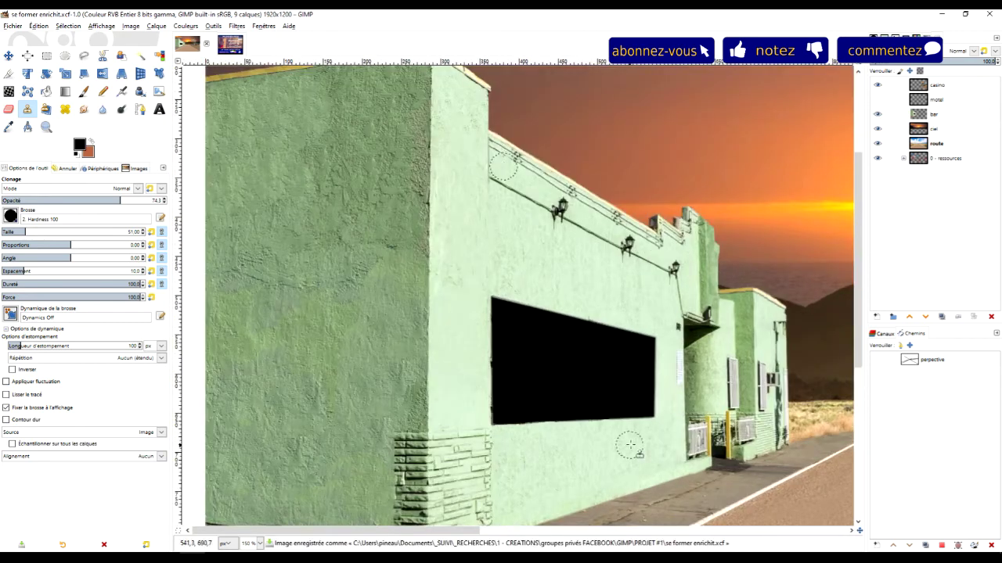
Step: Check the cleaned upper facade with the motel layer shown and hidden
scroll(540, 352, "down", 4)
scroll(519, 329, "up", 4)
scroll(626, 243, "up", 2)
scroll(650, 239, "right", 1)
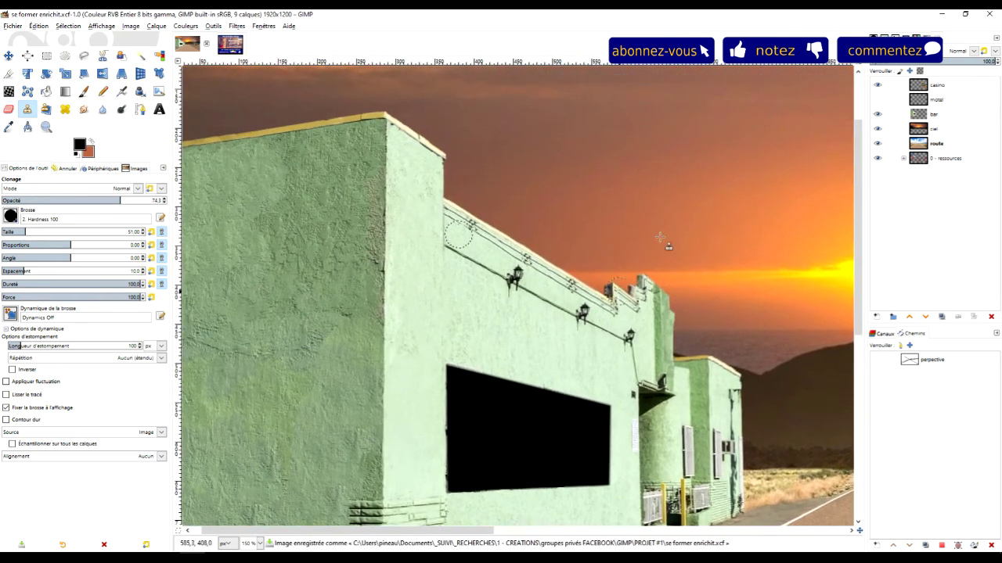
left_click(878, 100)
left_click(877, 100)
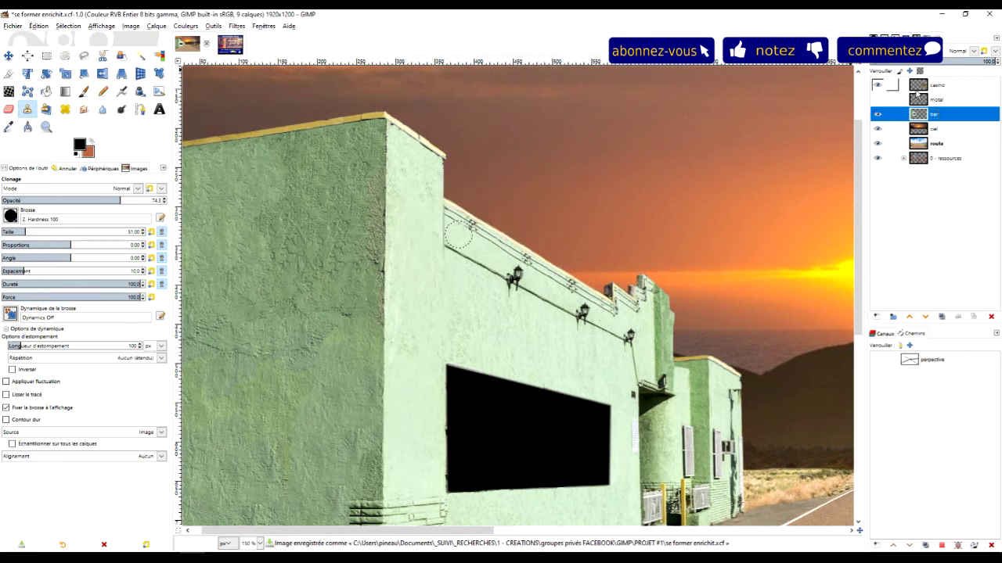
Step: Open néon bar.jpg as a new layer above the bar layer
left_click(46, 55)
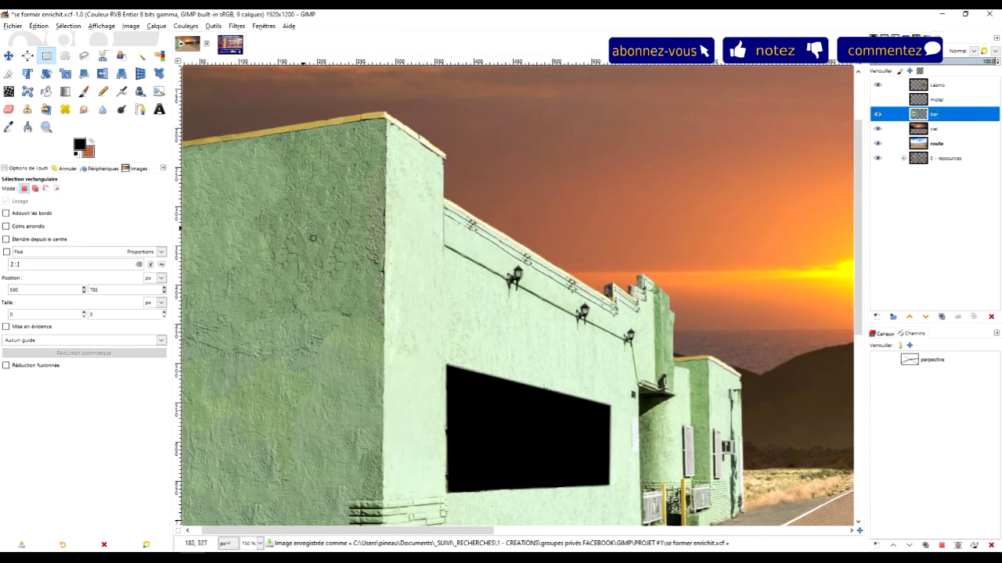
left_click(38, 27)
mouse_move(13, 25)
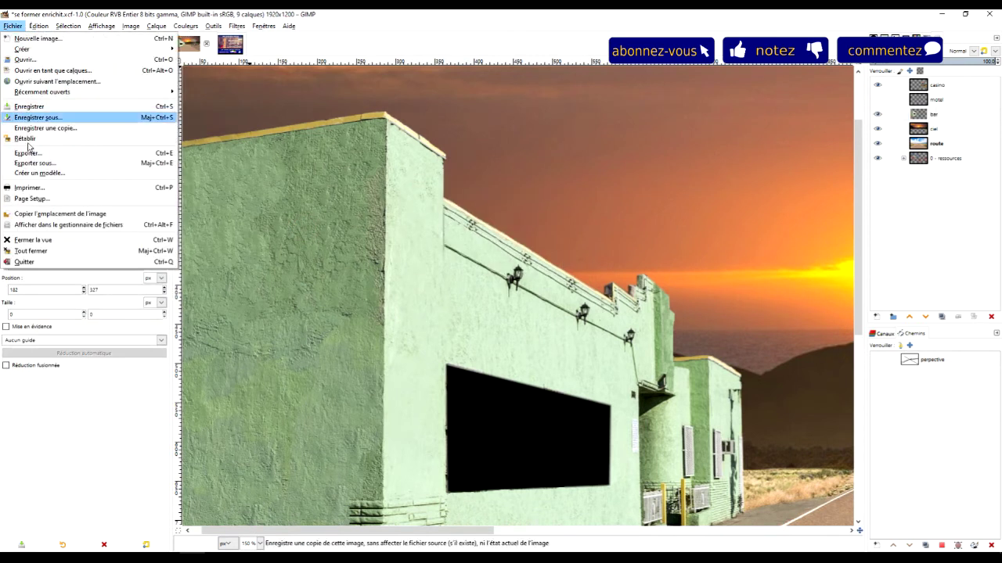
left_click(92, 71)
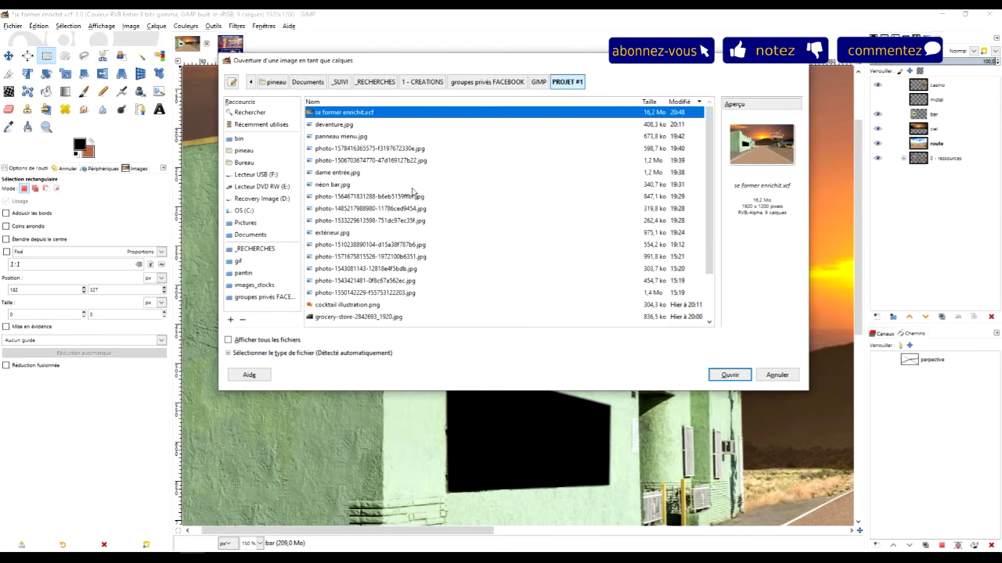
left_click(352, 186)
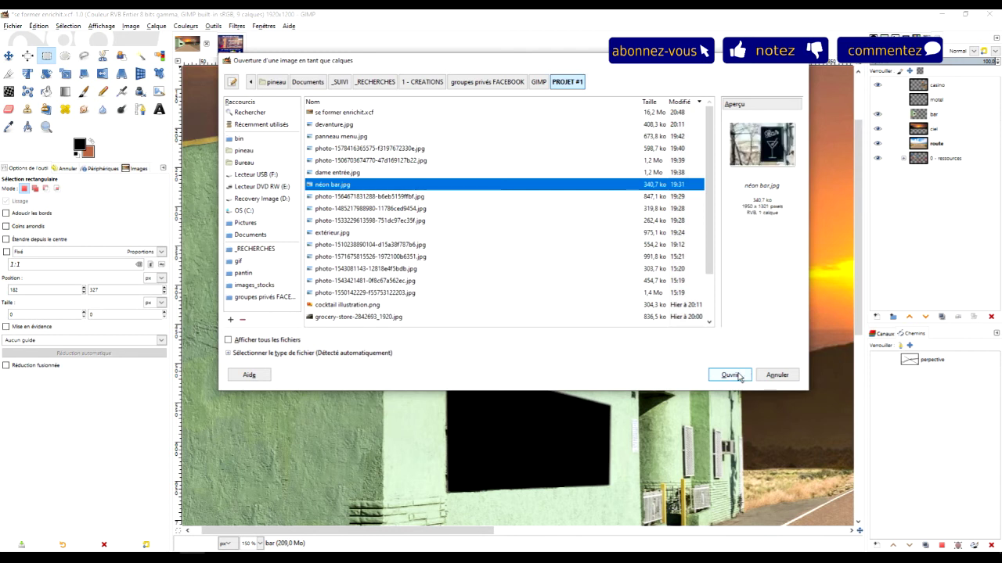
left_click(729, 375)
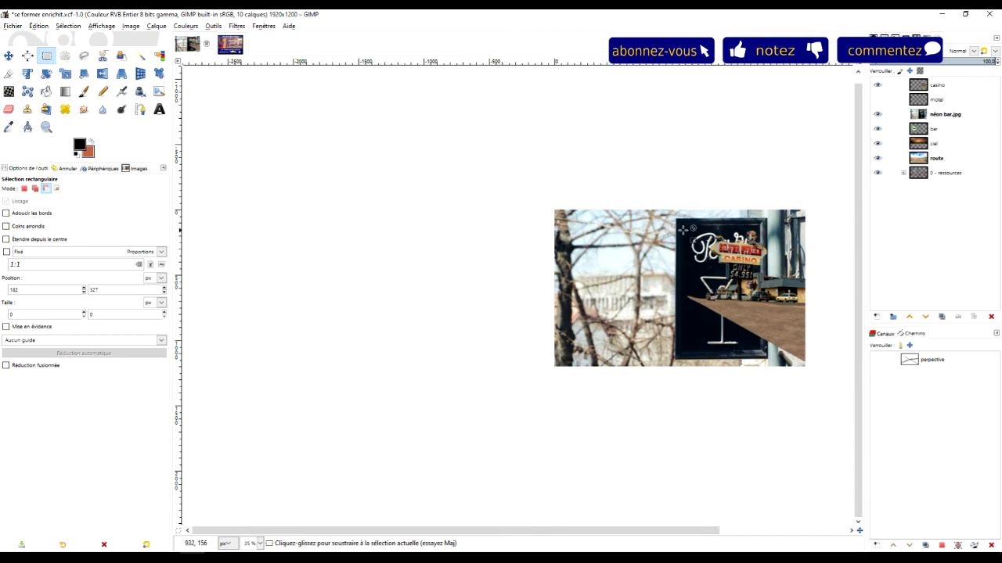
Step: Make a rectangular selection of about 704 × 1077 px tightly around the dark Bar sign in the photo
left_click_drag(685, 230, 341, 237)
left_click(8, 54)
scroll(431, 251, "up", 2, "ctrl")
left_click_drag(430, 247, 506, 169)
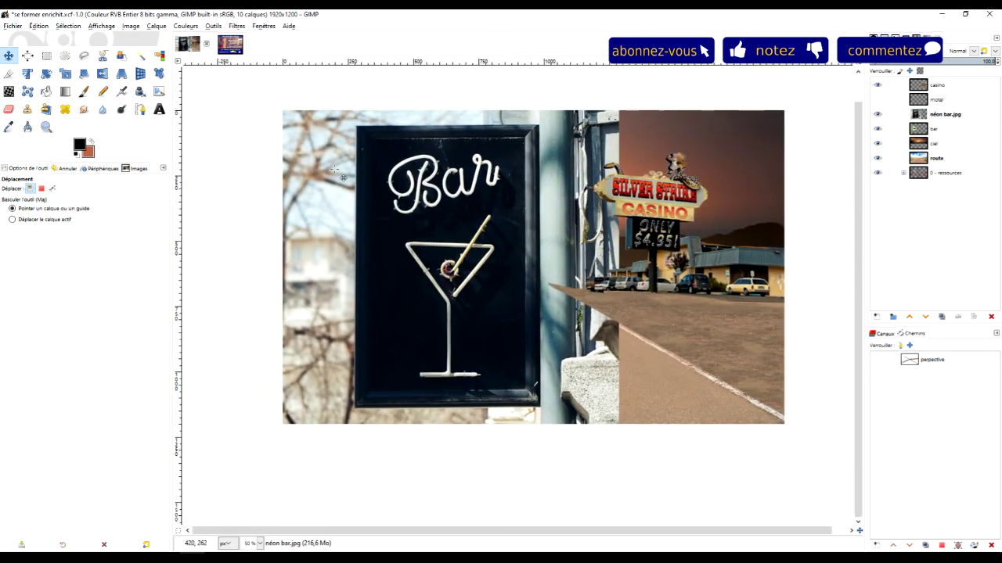
left_click(47, 55)
scroll(368, 139, "up", 1, "ctrl")
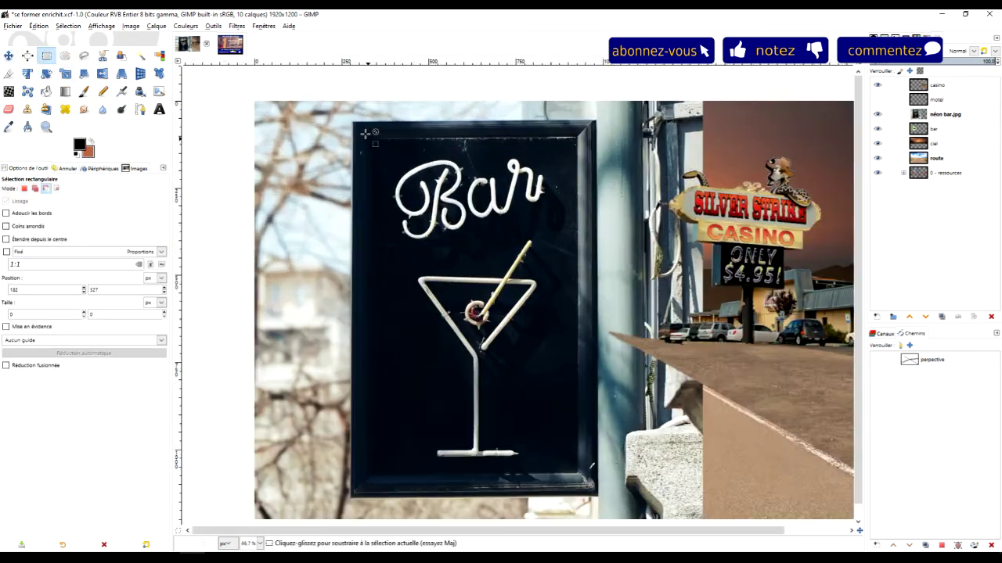
left_click_drag(351, 120, 598, 497)
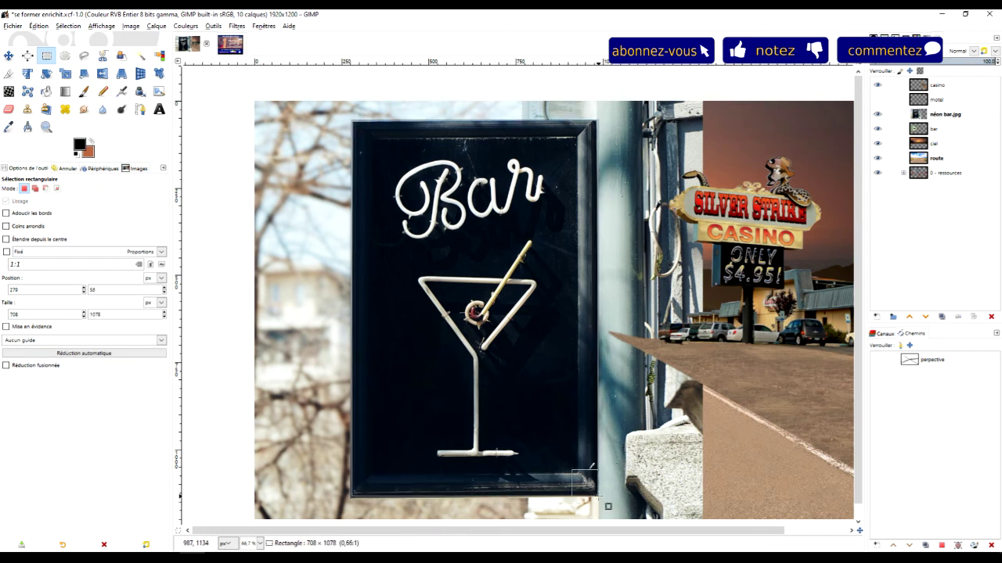
left_click_drag(487, 148, 484, 141)
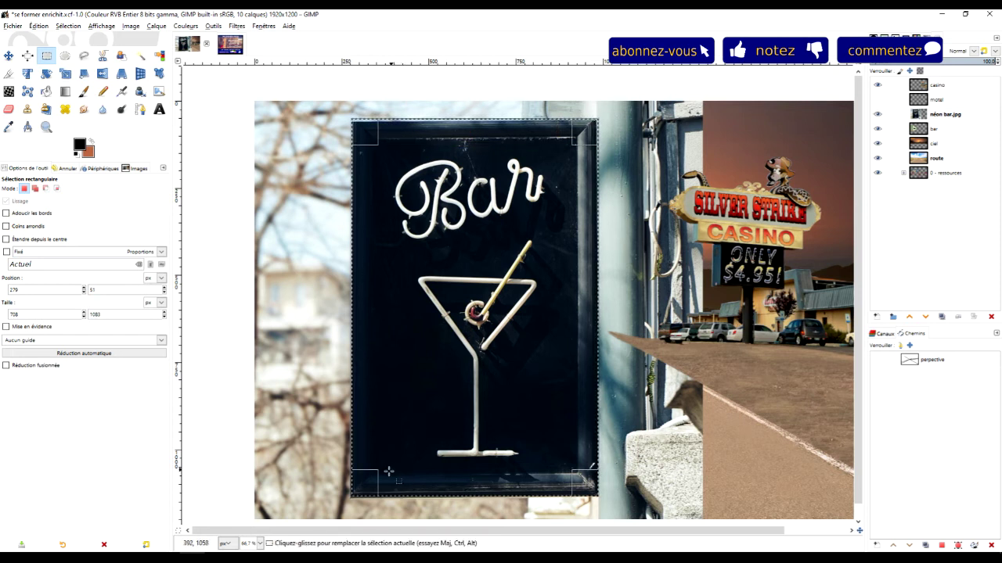
left_click_drag(480, 497, 473, 490)
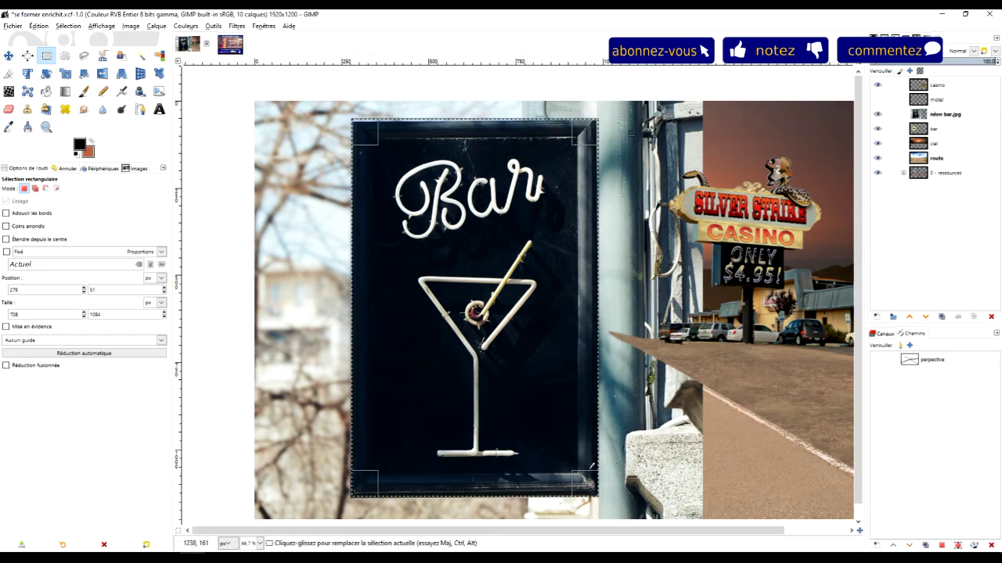
left_click_drag(470, 134, 471, 139)
left_click_drag(585, 197, 584, 195)
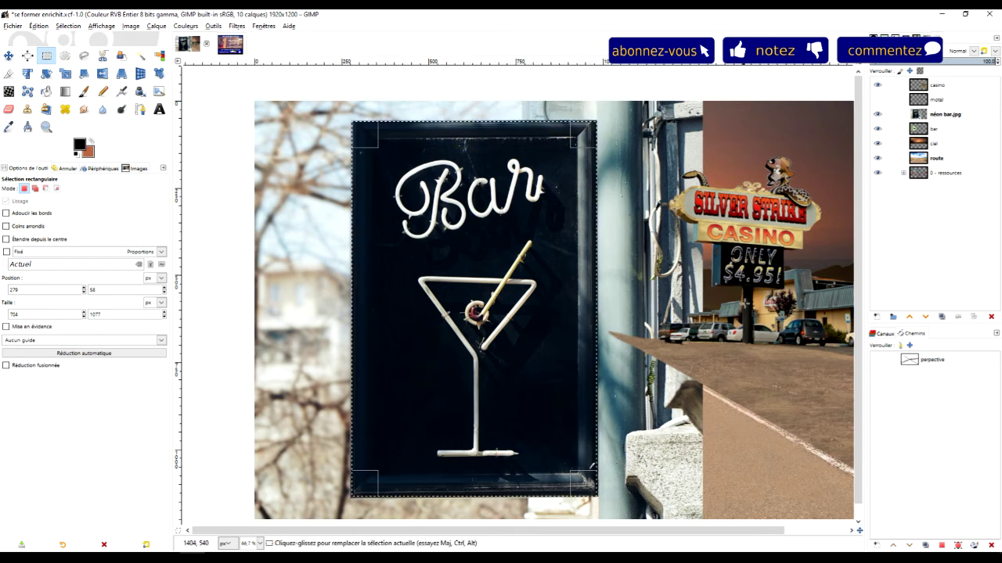
Step: Add a layer mask from the selection to the néon bar.jpg layer, apply it, and clear the selection
right_click(923, 117)
left_click(868, 284)
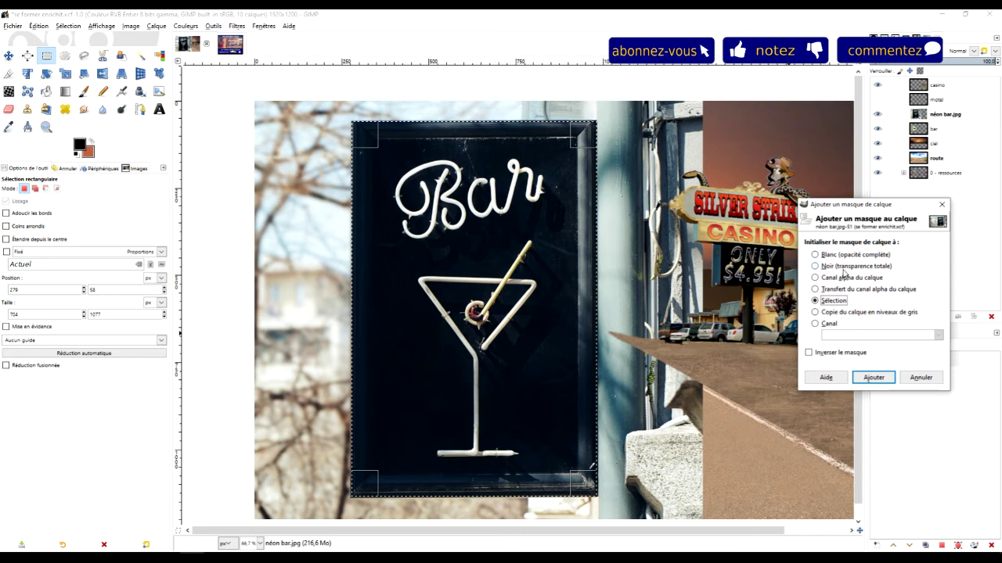
left_click(874, 378)
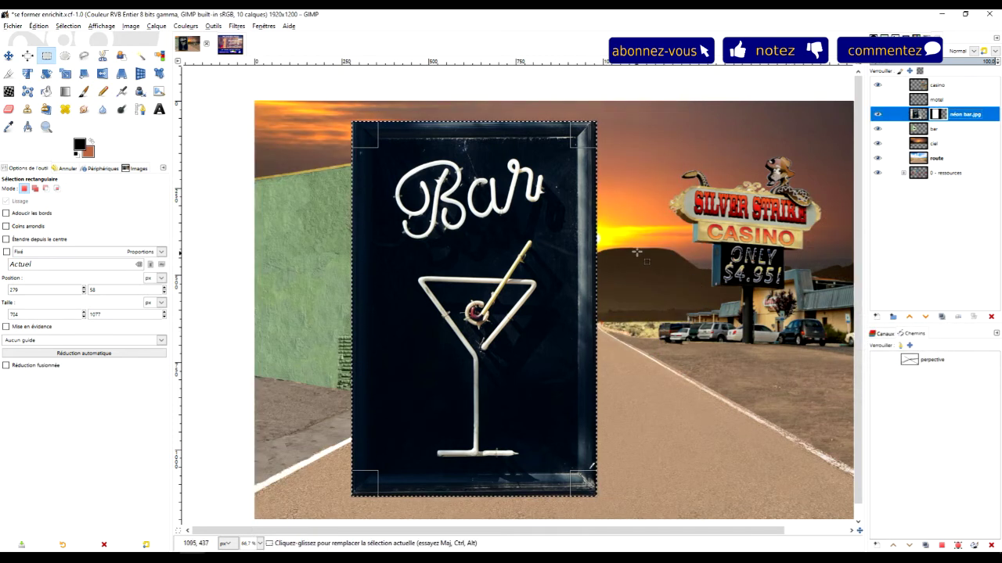
right_click(924, 116)
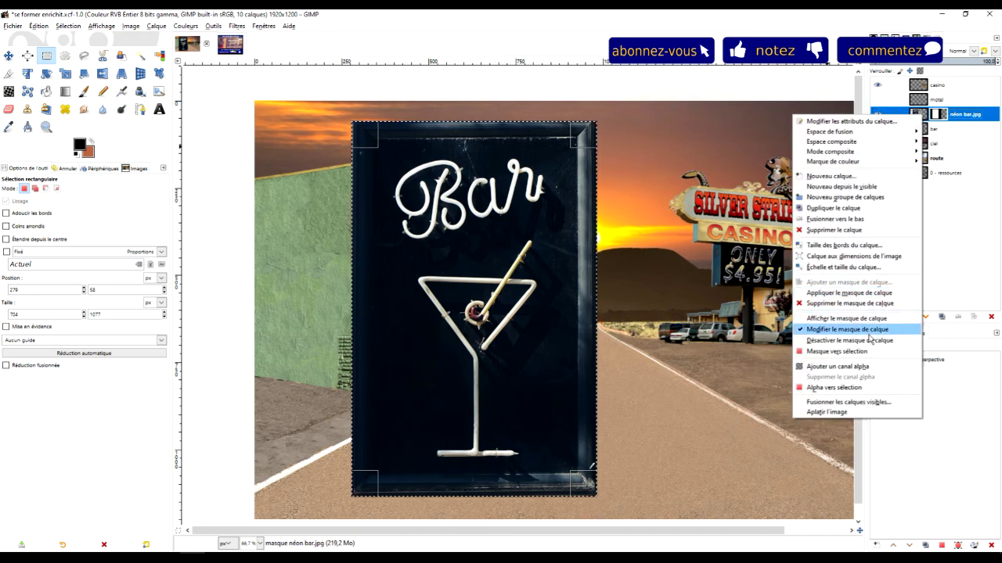
left_click(869, 292)
scroll(641, 269, "down", 1)
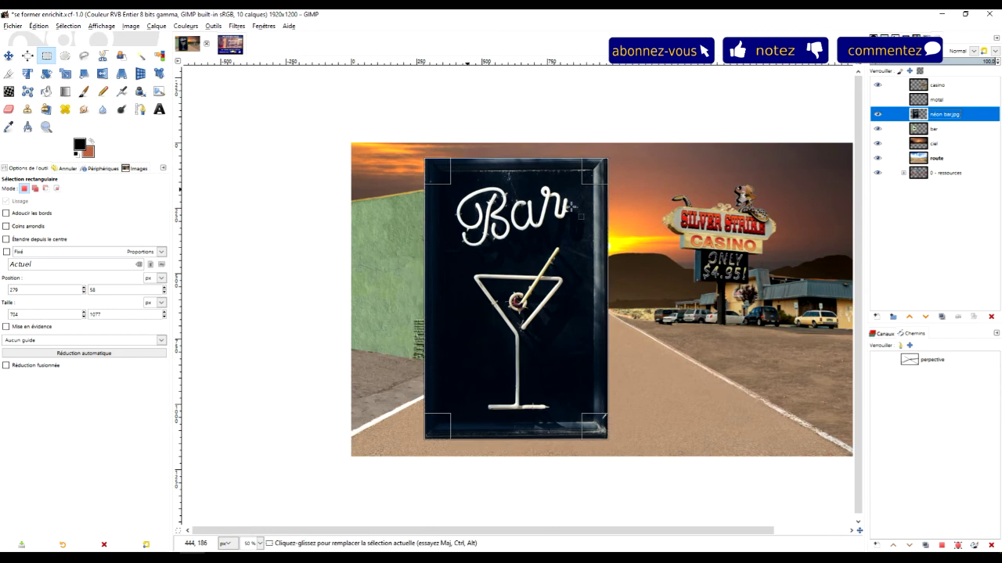
left_click(638, 201)
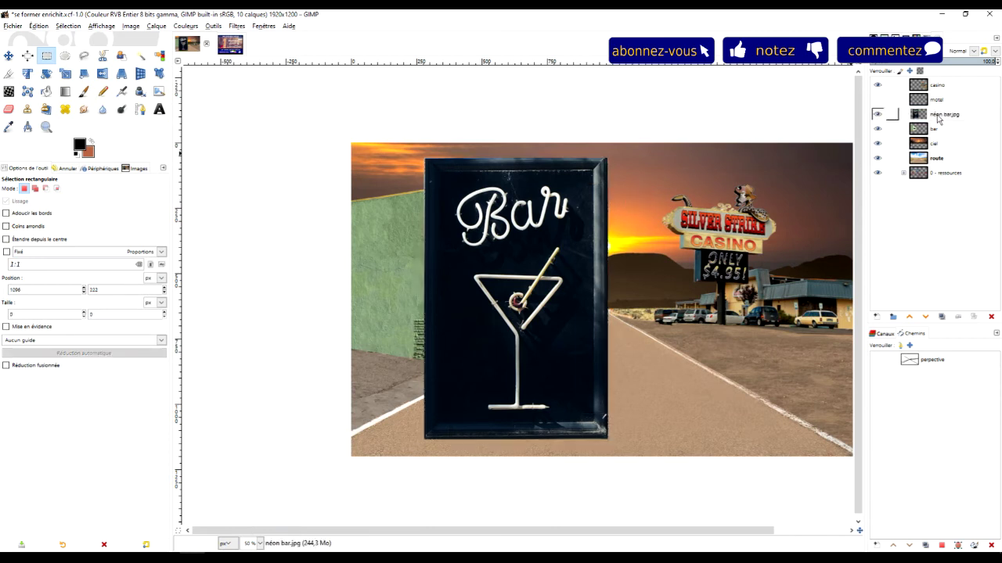
left_click(102, 26)
left_click(145, 179)
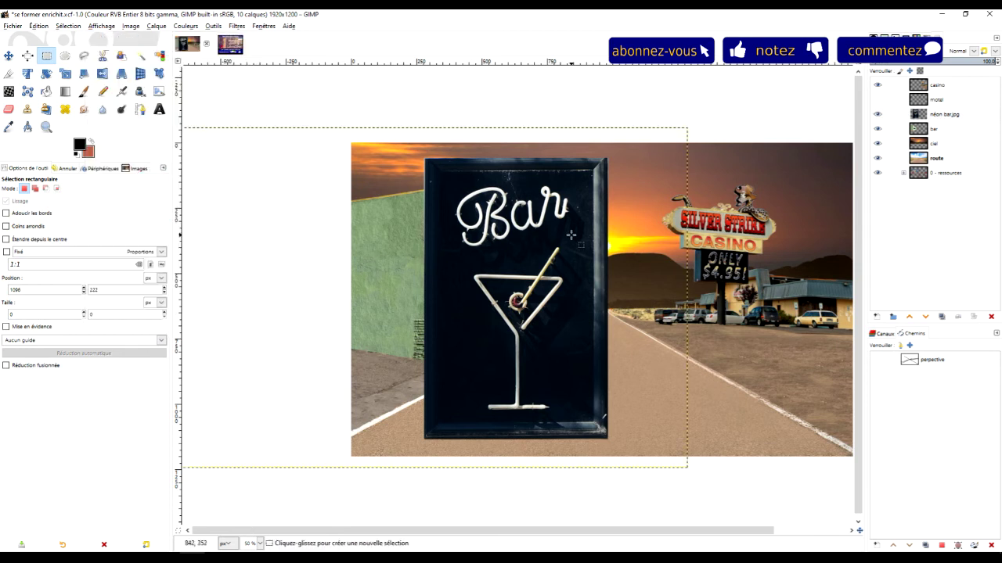
key("ctrl+z")
Step: Crop the néon bar.jpg layer to its content
left_click(157, 26)
left_click(156, 26)
left_click(158, 27)
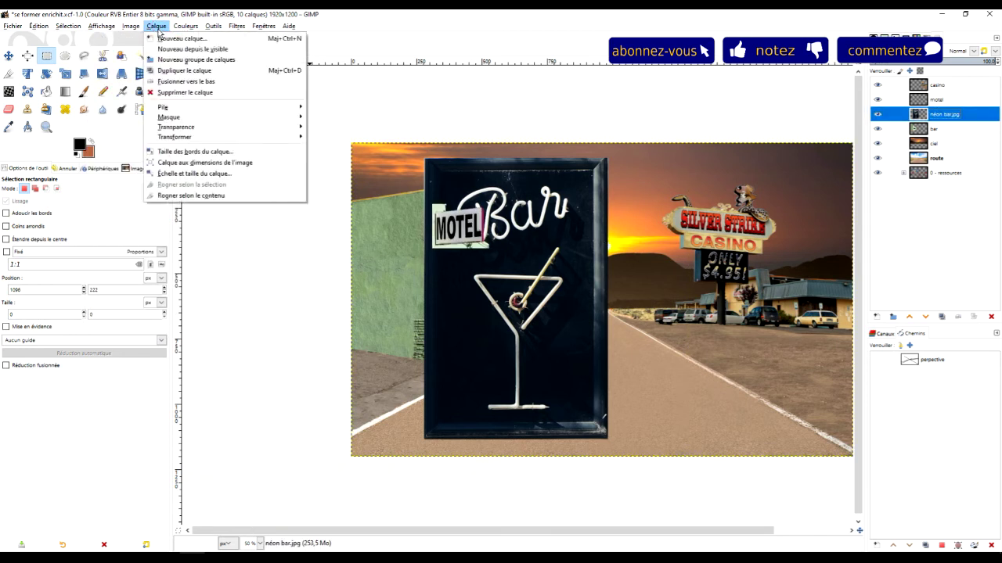
left_click(195, 196)
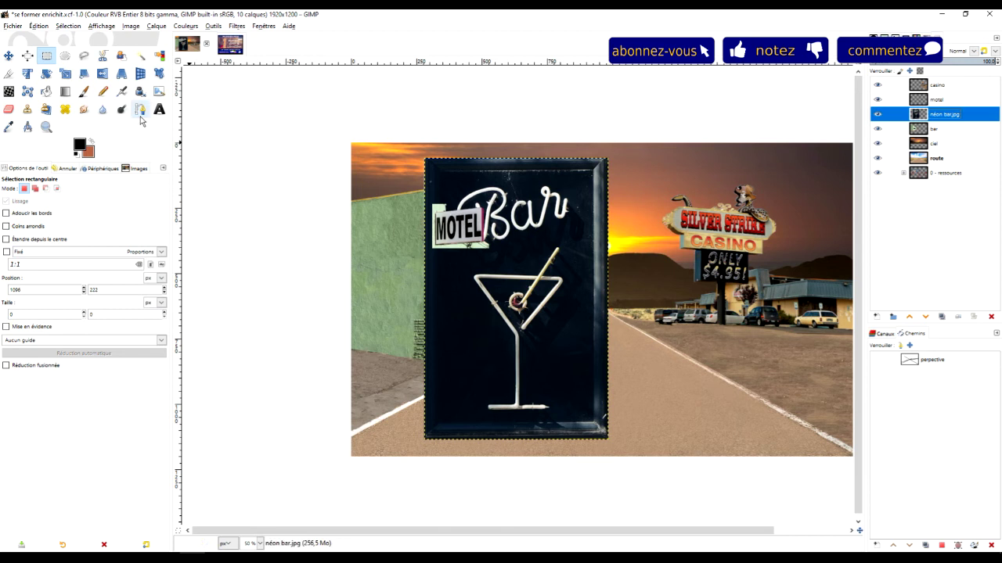
Step: Scale the Bar sign proportionally to 131 × 200 px and place it on the front wall beside the building's corner
left_click(65, 74)
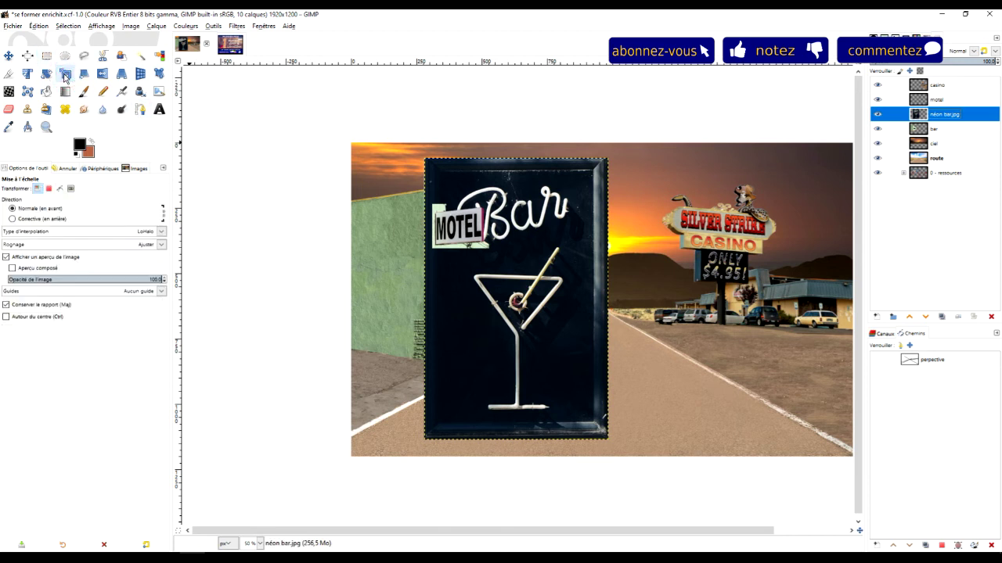
left_click(527, 259)
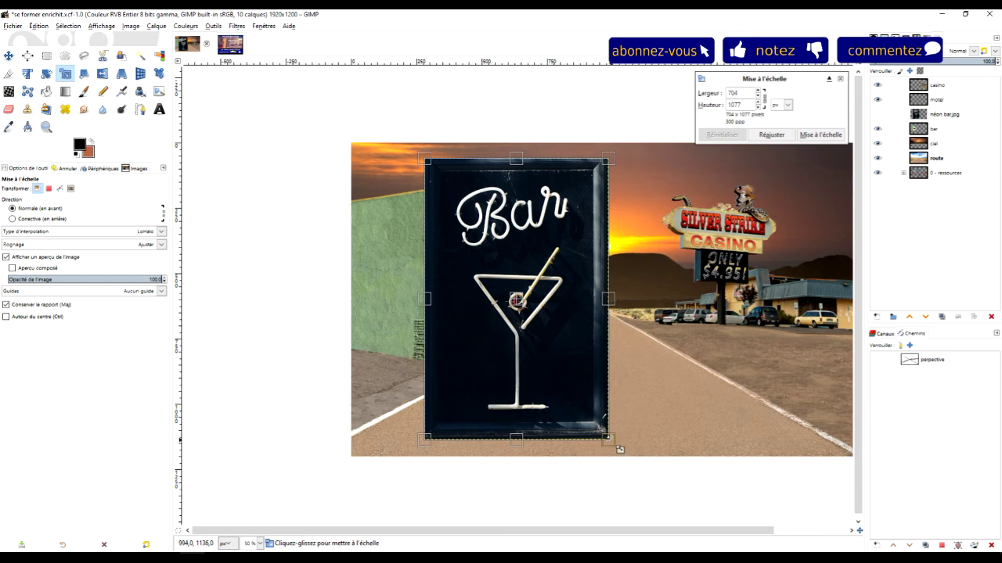
left_click_drag(608, 437, 492, 236)
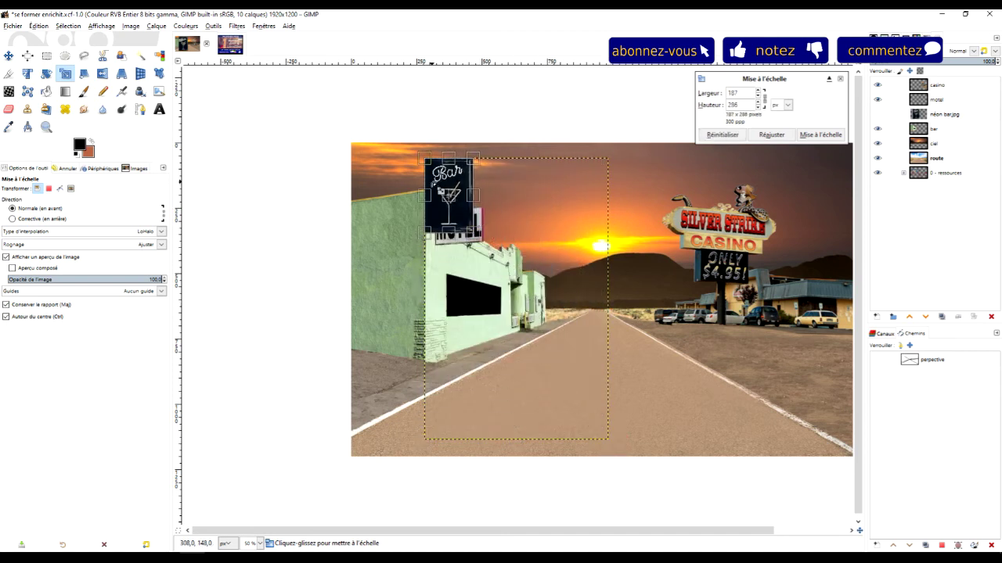
scroll(682, 235, "up", 5)
scroll(682, 235, "down", 1)
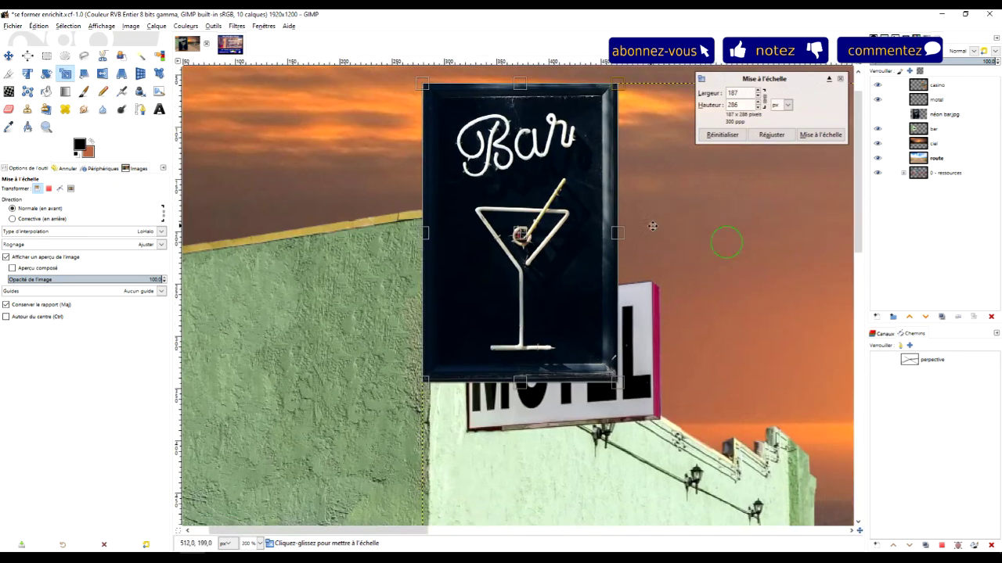
scroll(626, 231, "down", 2)
left_click_drag(529, 225, 536, 288)
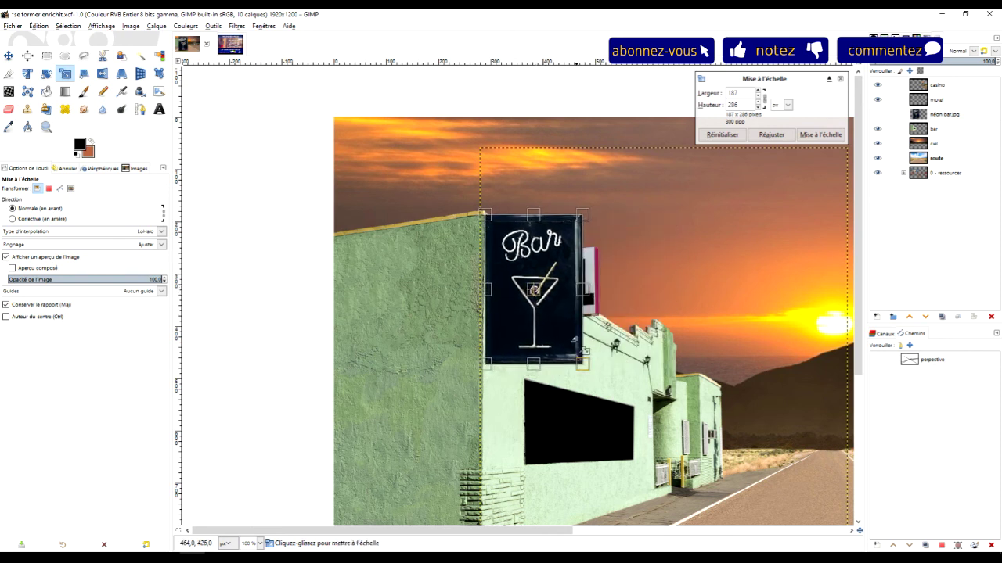
left_click_drag(583, 364, 530, 290)
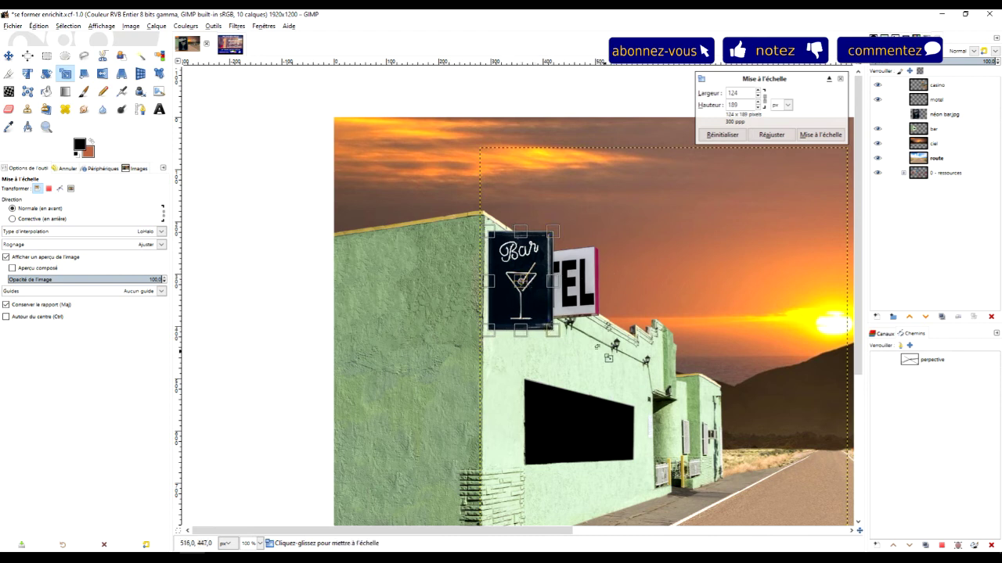
left_click_drag(554, 330, 557, 335)
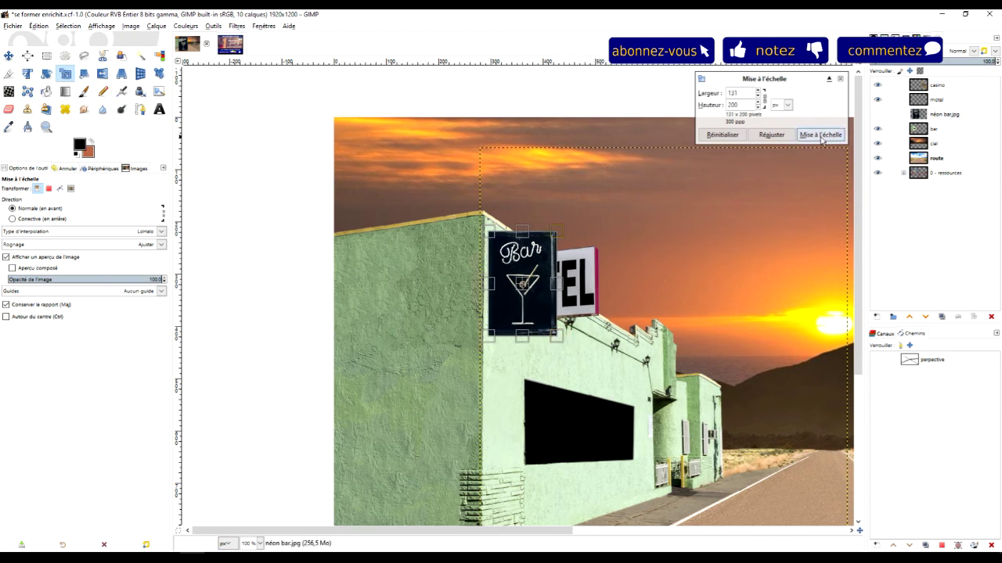
left_click(820, 135)
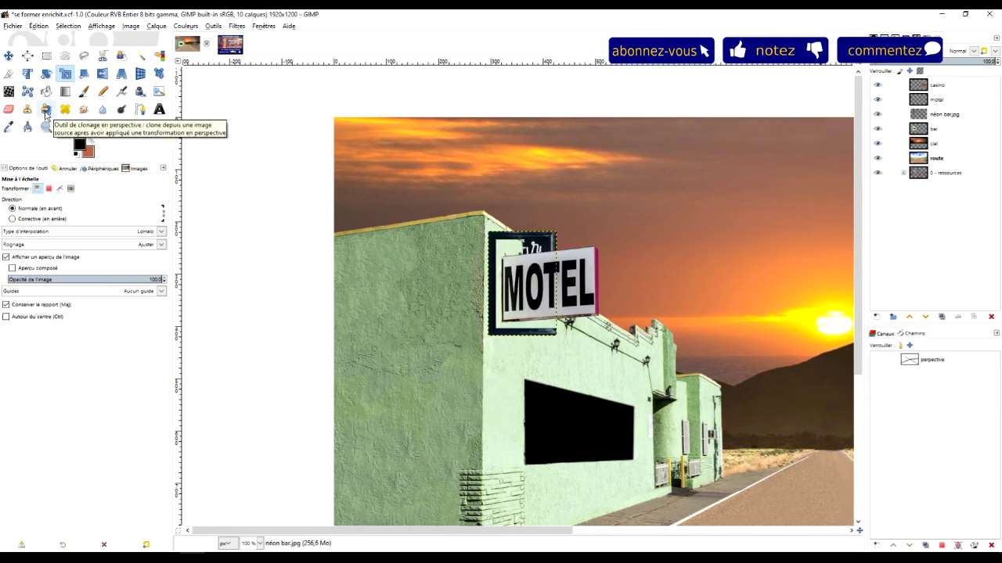
Step: Start a Perspective transform on the néon bar.jpg layer and pull its two road-side corners inward to follow the MOTEL sign's slant
left_click(947, 115)
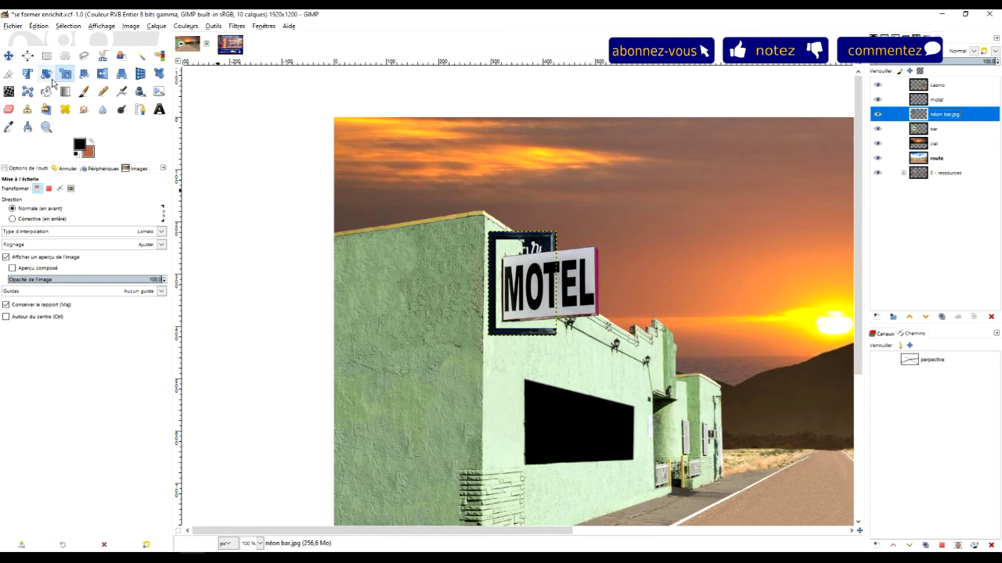
left_click(120, 76)
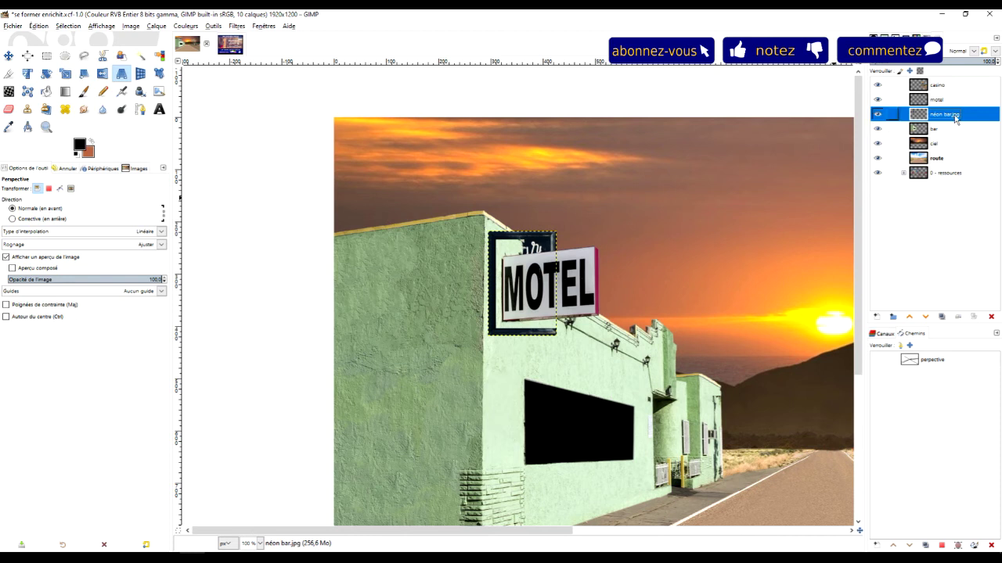
left_click(523, 284)
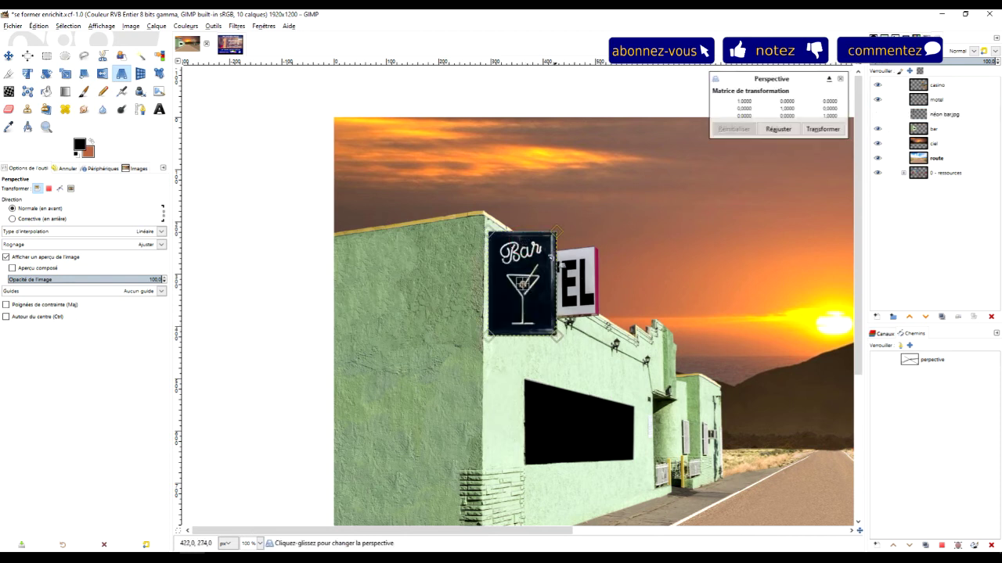
left_click_drag(523, 283, 537, 309)
scroll(536, 310, "up", 3)
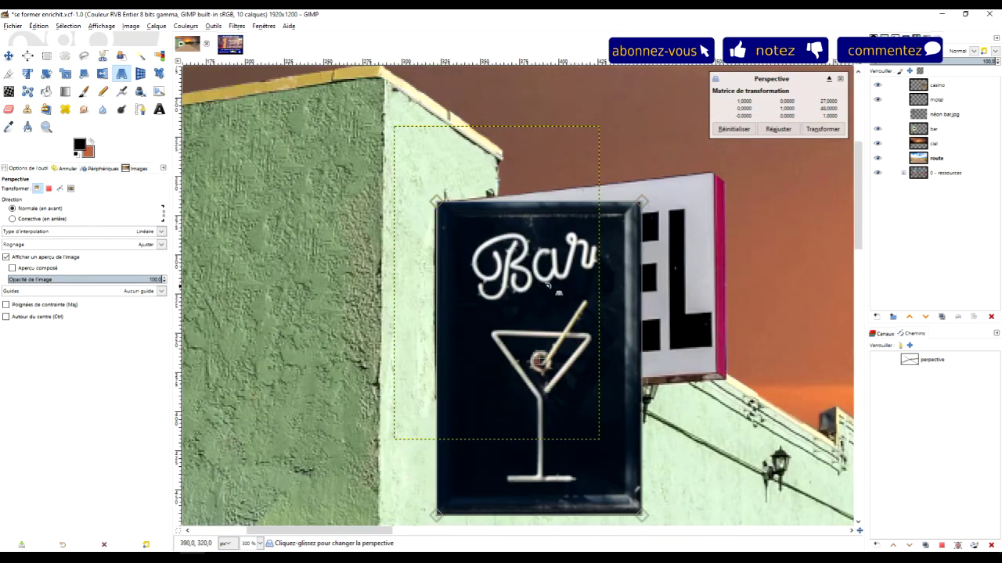
left_click_drag(641, 202, 627, 184)
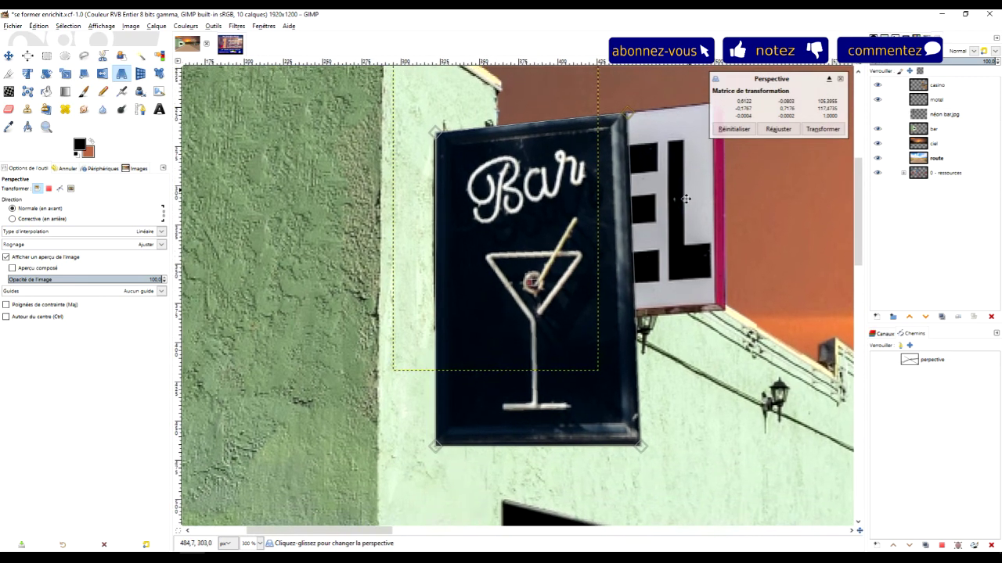
scroll(514, 344, "right", 2)
left_click_drag(513, 345, 516, 228)
mouse_move(617, 388)
left_mouse_down()
mouse_move(593, 342)
mouse_move(604, 384)
left_mouse_up()
Step: Move the Bar sign over the far end of the MOTEL sign and adjust its upper road-side corner to match that edge
left_click_drag(660, 262, 583, 359)
left_click_drag(438, 342, 525, 388)
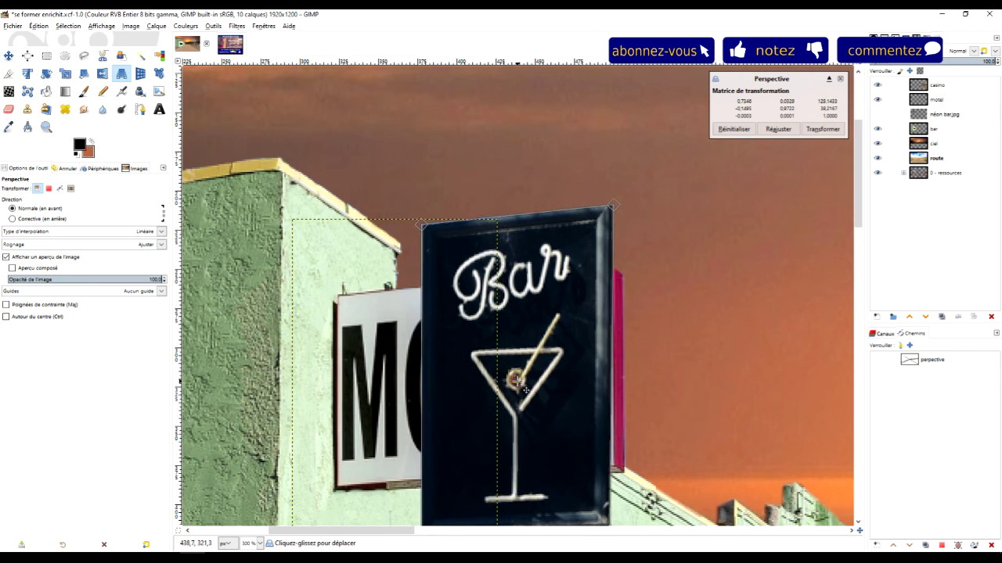
left_click_drag(670, 331, 618, 286)
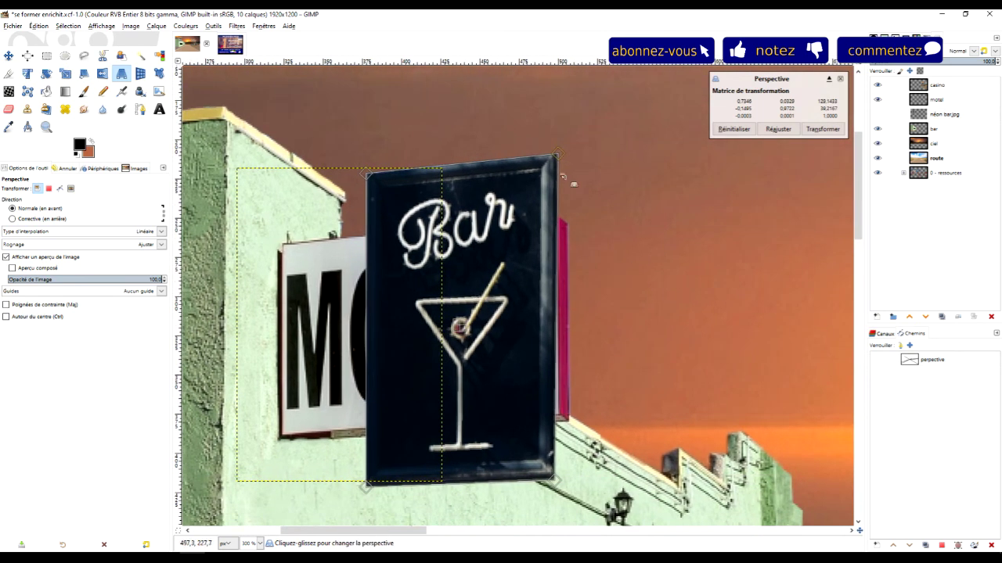
left_click_drag(463, 324, 464, 264)
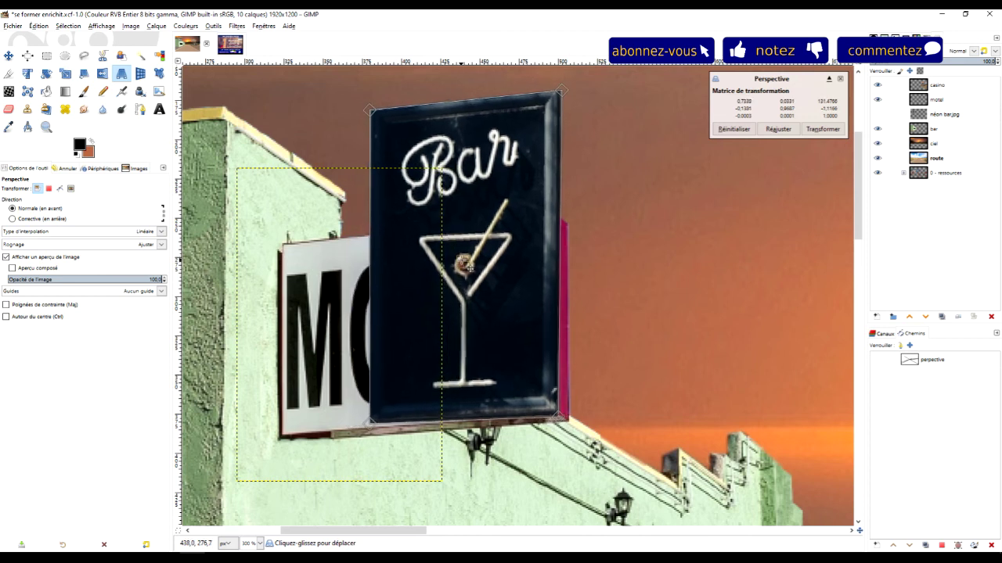
left_click_drag(570, 102, 563, 102)
Step: Align the Bar sign with the MOTEL sign's near end, refine its lower corner, place it beside the building's corner and apply the perspective
left_click_drag(476, 269, 382, 412)
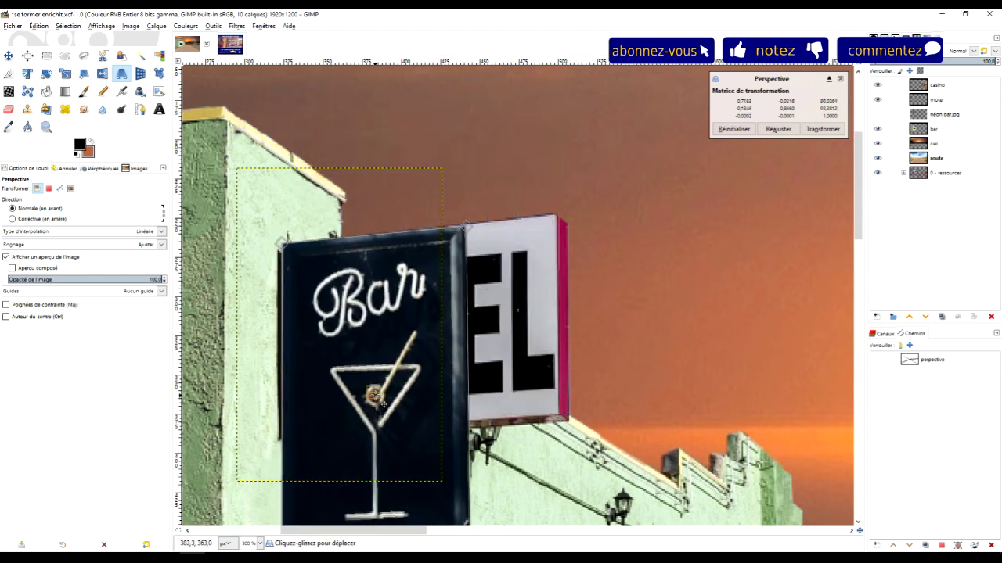
left_click_drag(381, 403, 380, 281)
left_click_drag(465, 426, 468, 418)
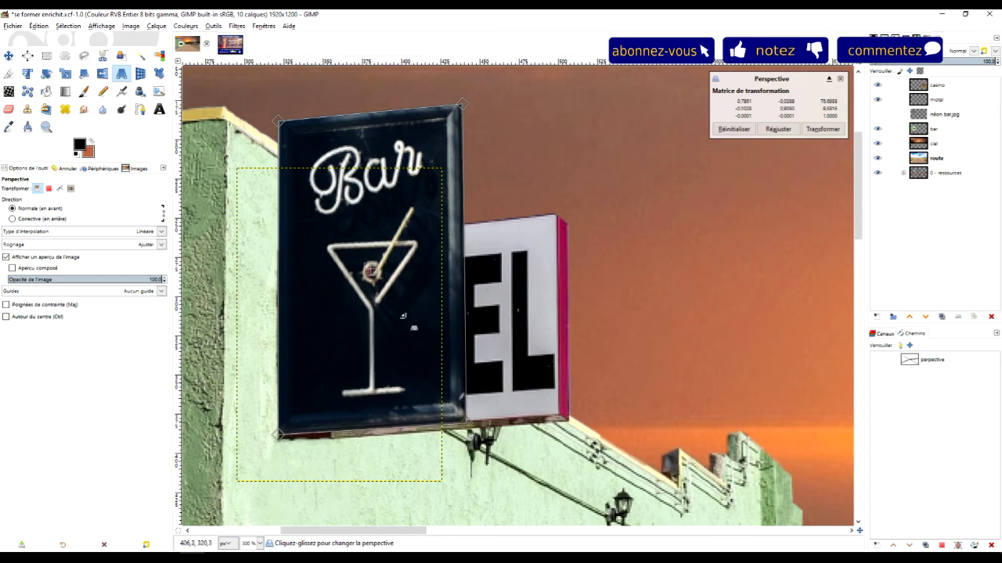
left_click_drag(374, 272, 354, 343)
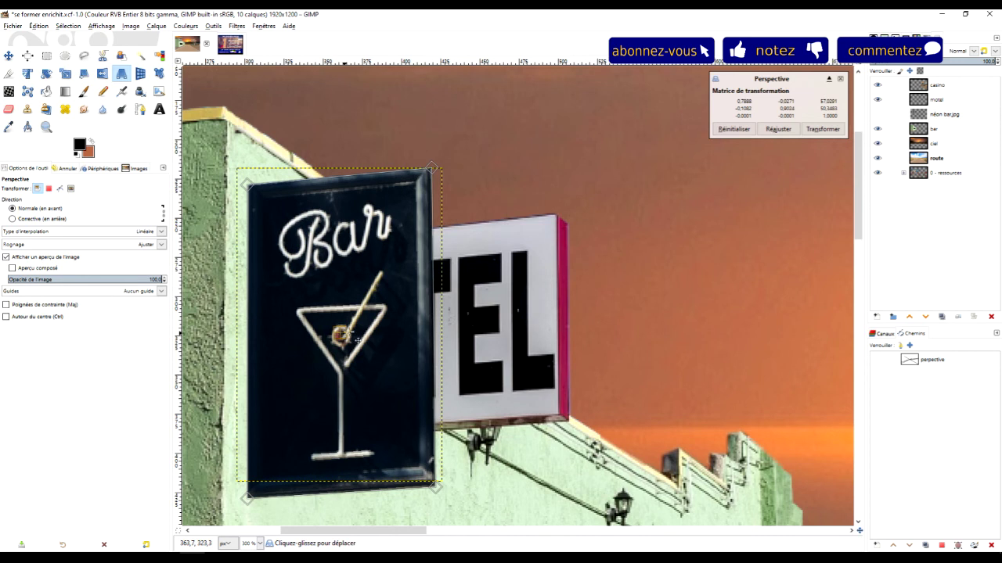
left_click(824, 128)
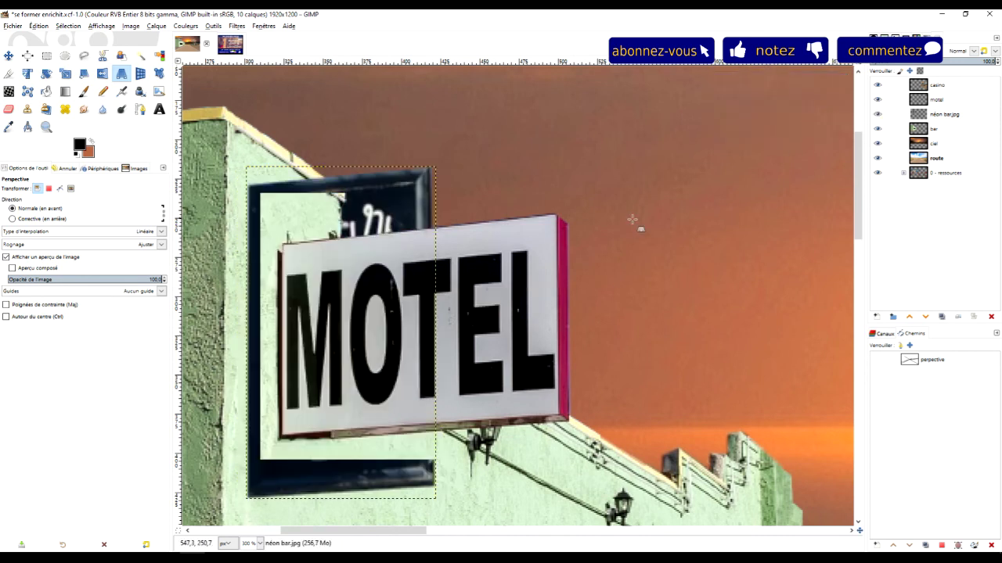
Step: Hide the motel layer so that only the Bar sign hangs on the building
left_click(877, 100)
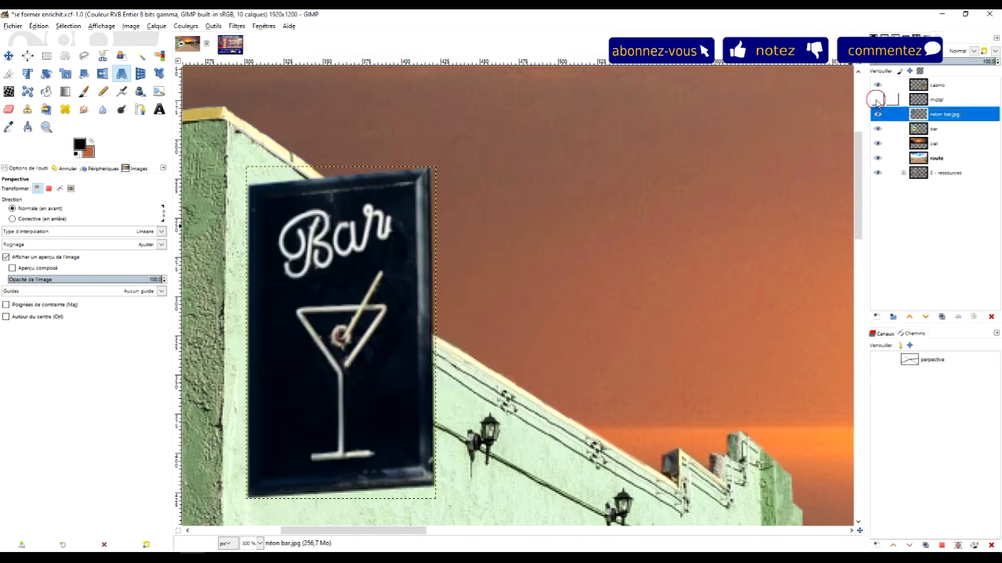
scroll(579, 328, "down", 5, "ctrl")
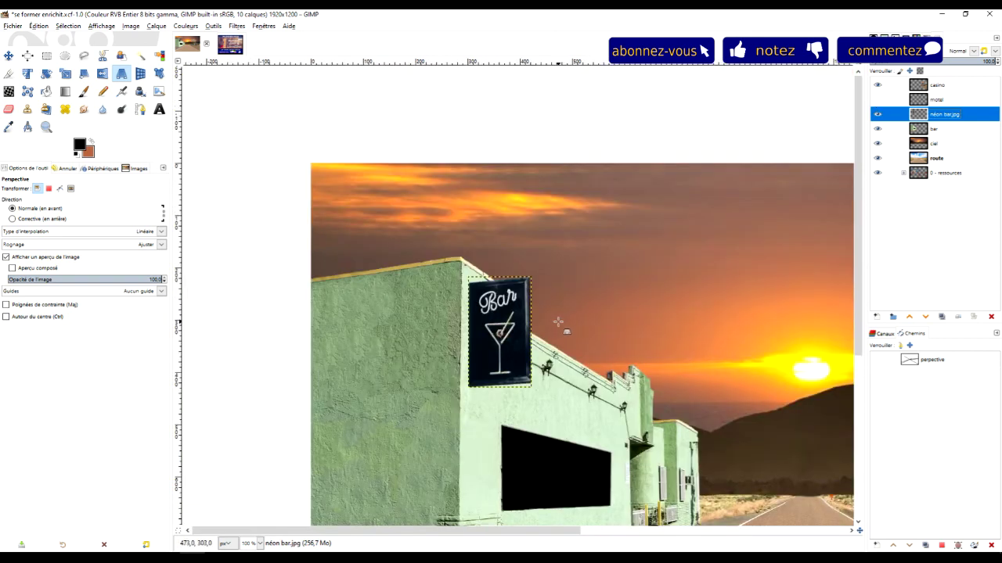
scroll(570, 345, "up", 4, "ctrl")
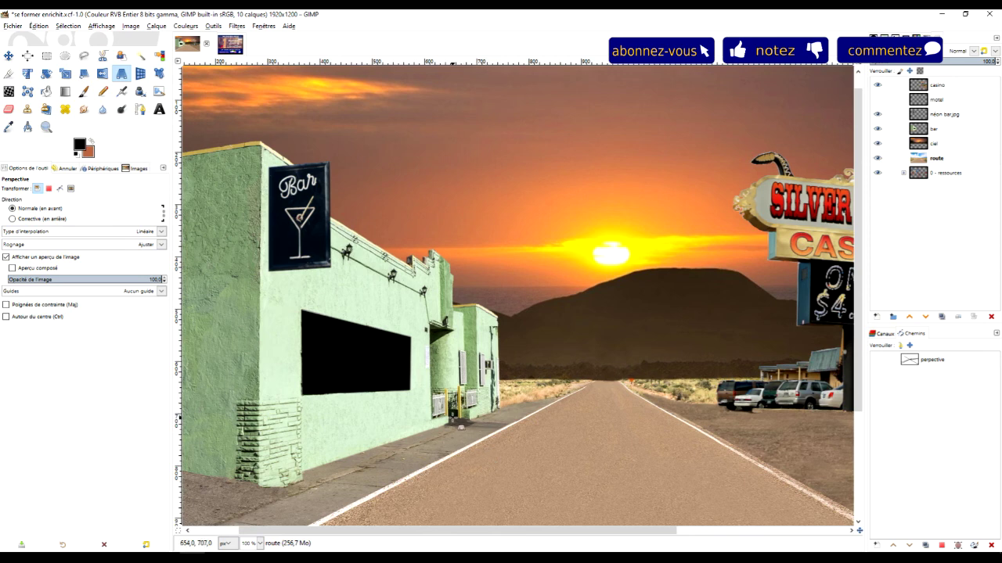
Step: Switch to the Free Select tool with feathered edges for outlining the narrow barred windows at the building's far end
scroll(469, 368, "up", 5)
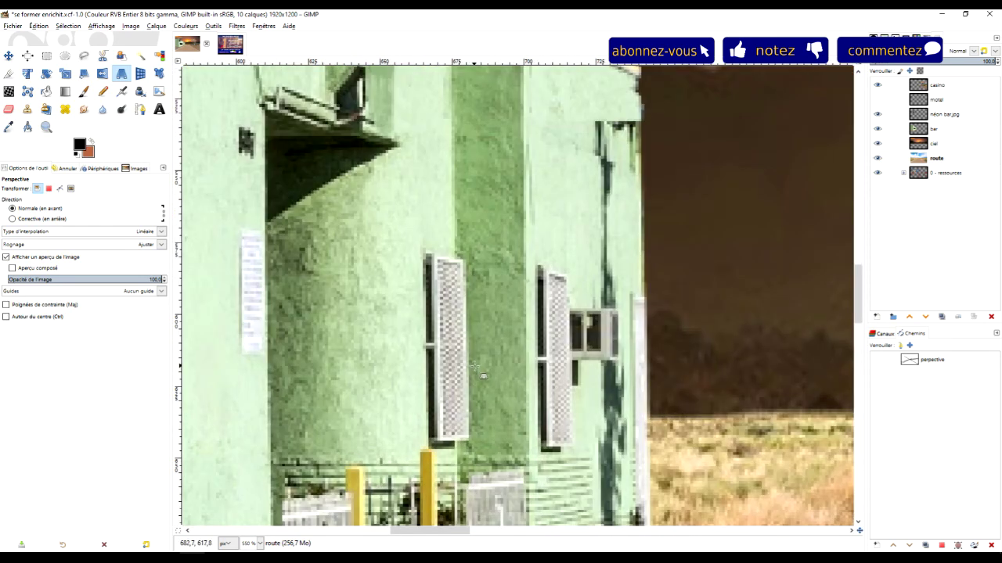
left_click(46, 56)
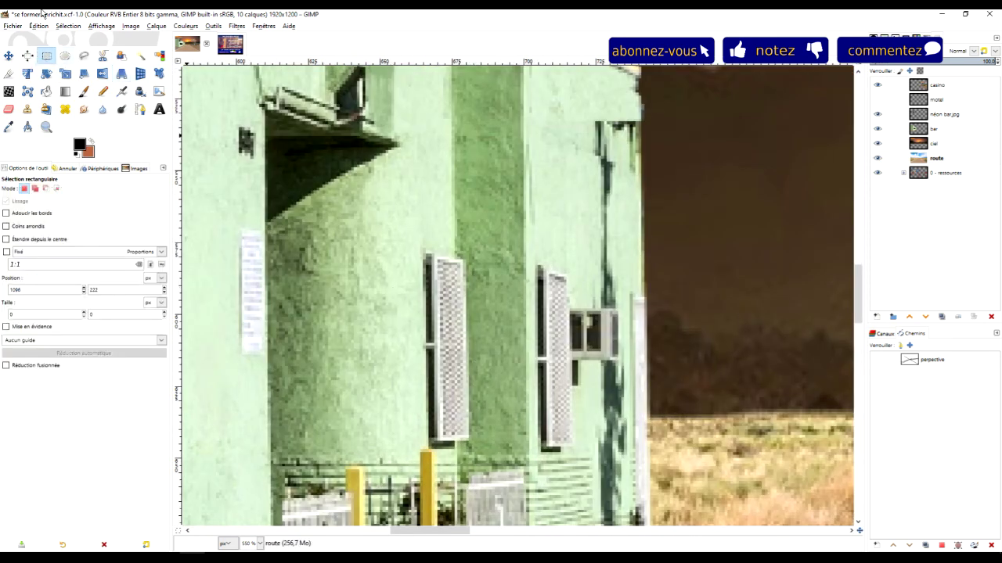
left_click(84, 56)
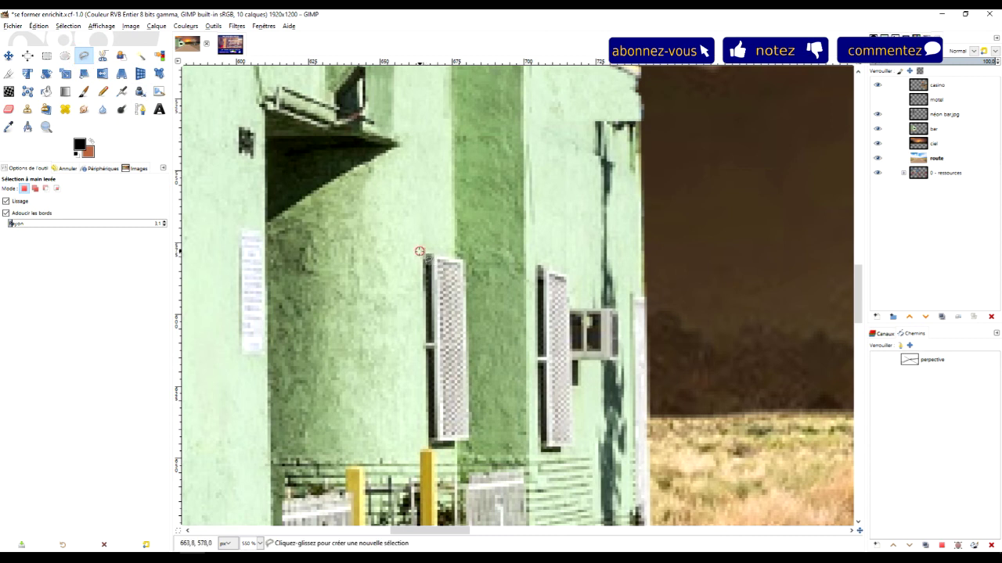
key("Escape")
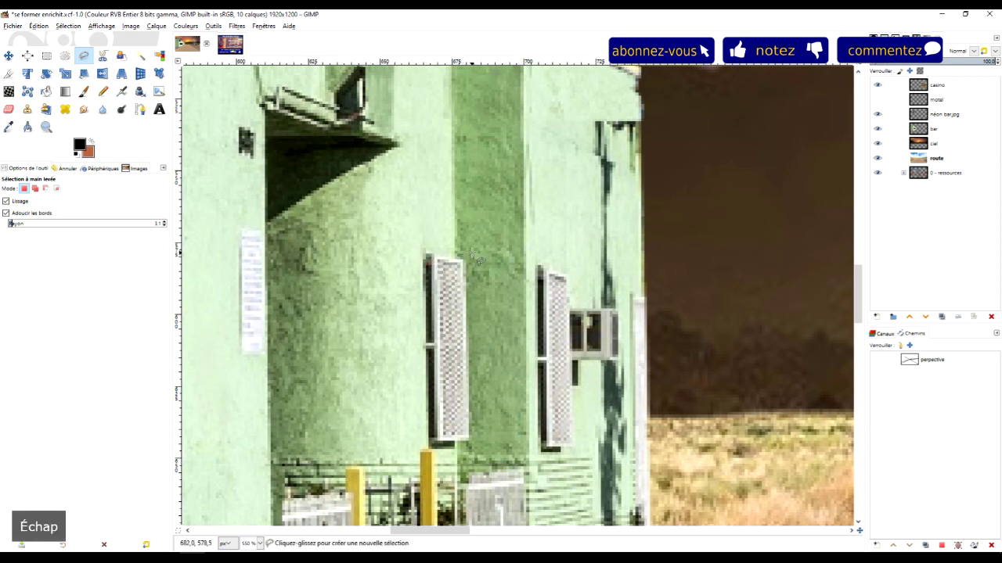
left_click(421, 252)
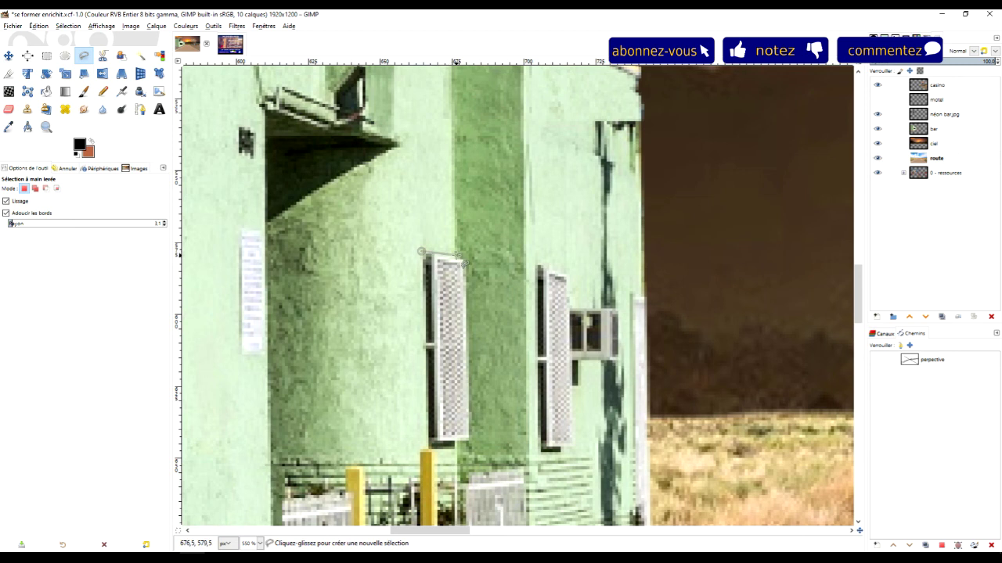
key("Escape")
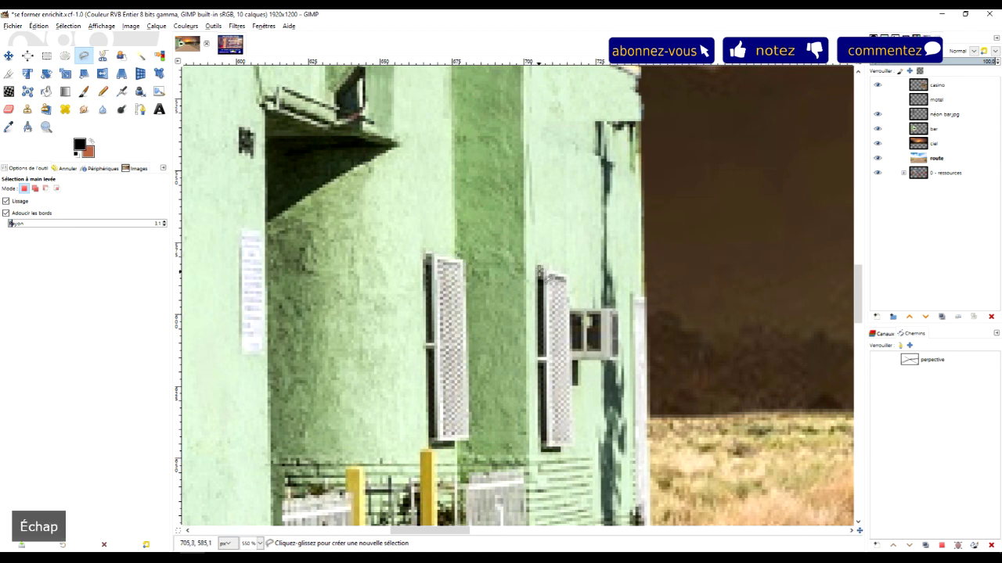
left_click(538, 452)
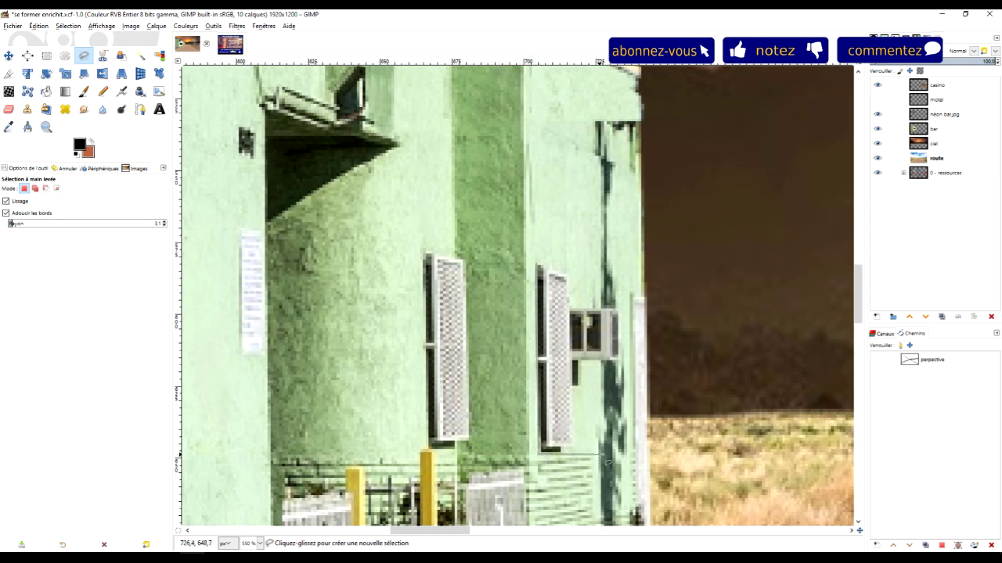
key("Escape")
Step: Outline the farther narrow barred window with a feathered polygonal selection and fill it with the black foreground colour on the bar layer
left_click(537, 266)
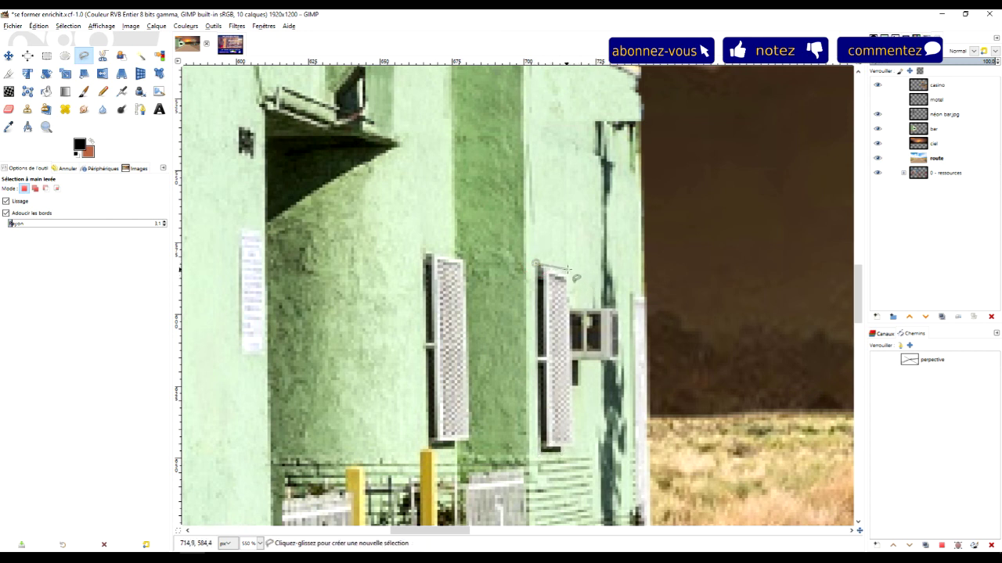
left_click(568, 271)
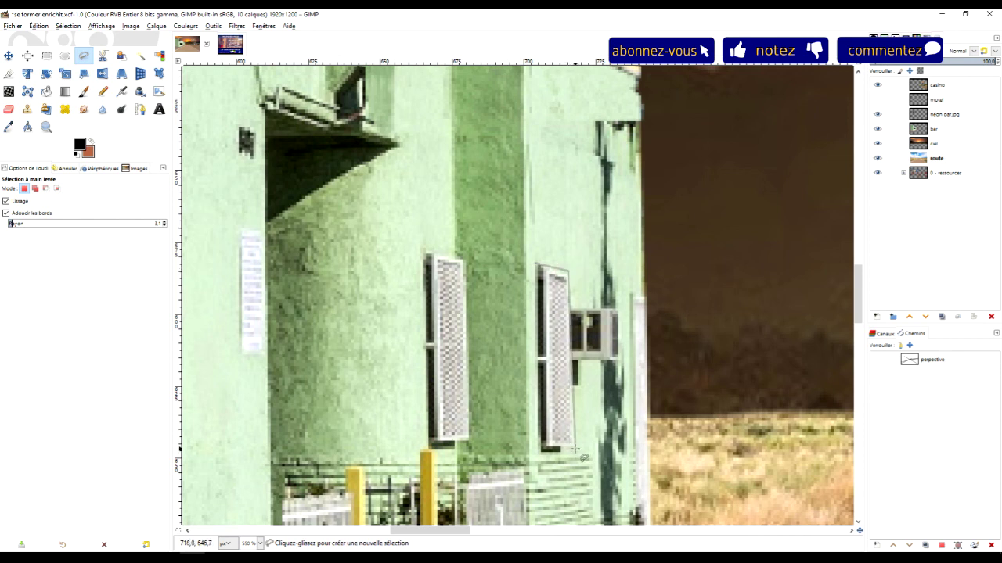
left_click(572, 450)
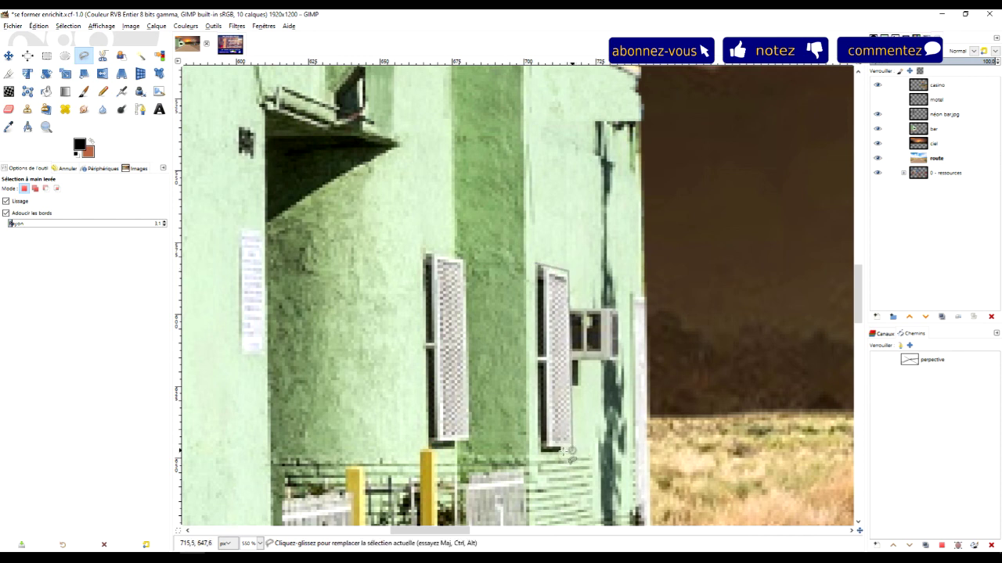
left_click(542, 451)
left_click(537, 267)
key("Return")
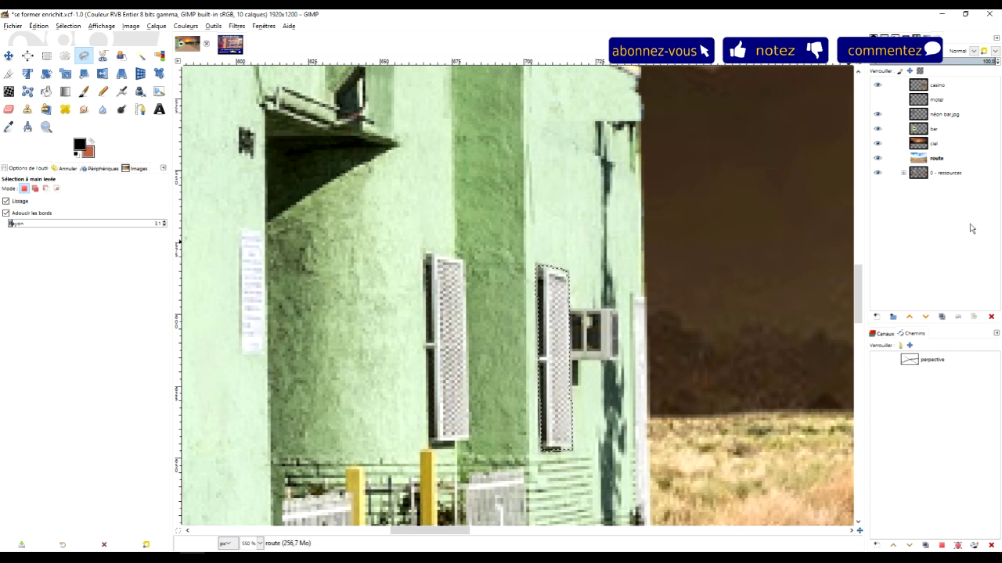
key("Return")
left_click(939, 128)
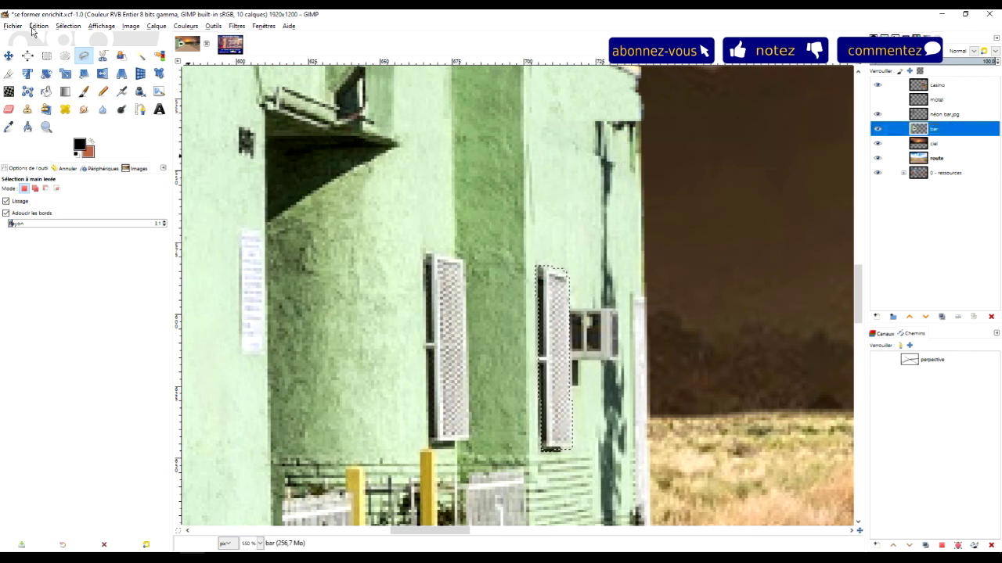
left_click(38, 26)
left_click(90, 186)
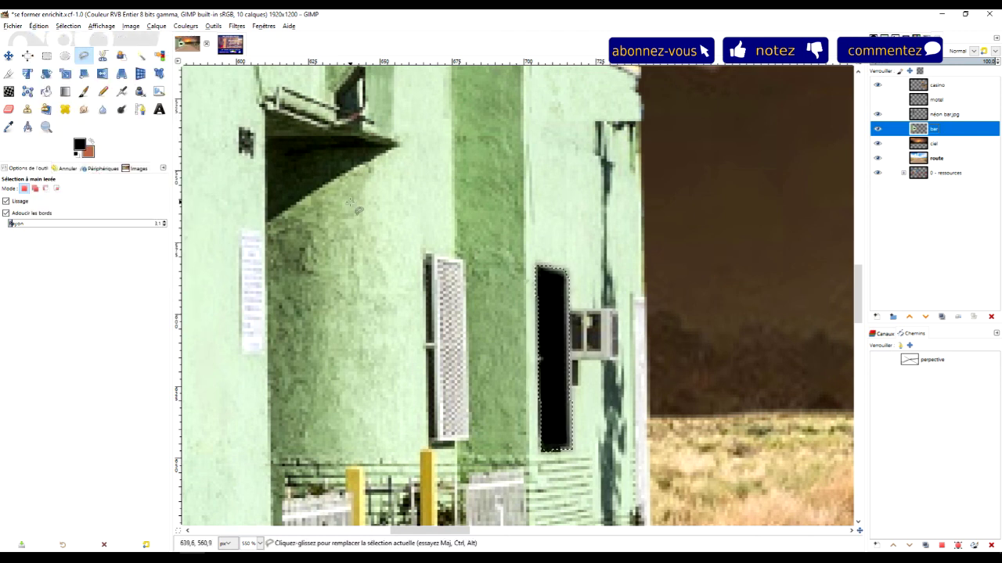
Step: Outline the nearer narrow barred window with a polygonal selection and fill it with the black foreground colour
left_click(423, 250)
left_click(470, 264)
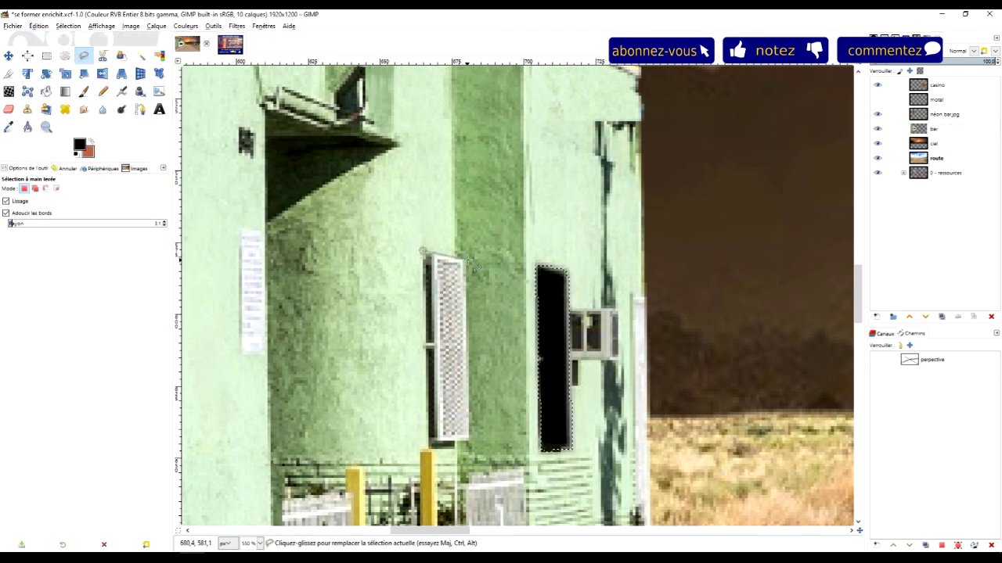
left_click(467, 452)
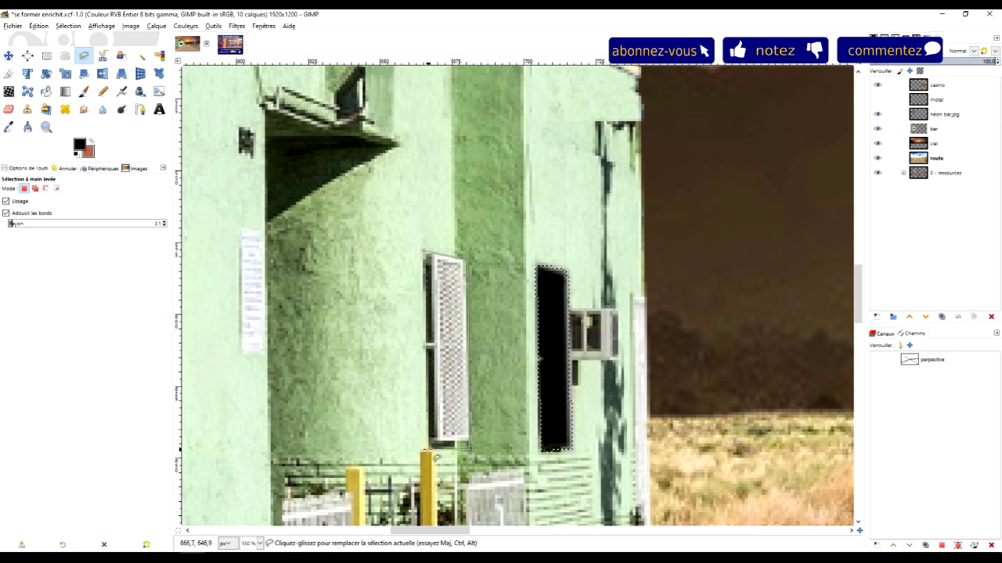
left_click(419, 252)
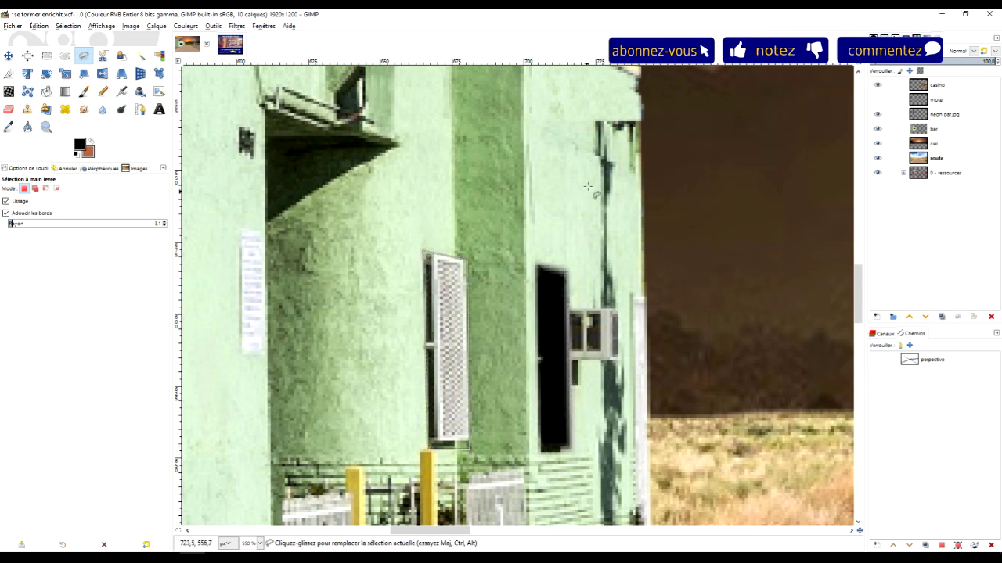
key("Return")
left_click(39, 26)
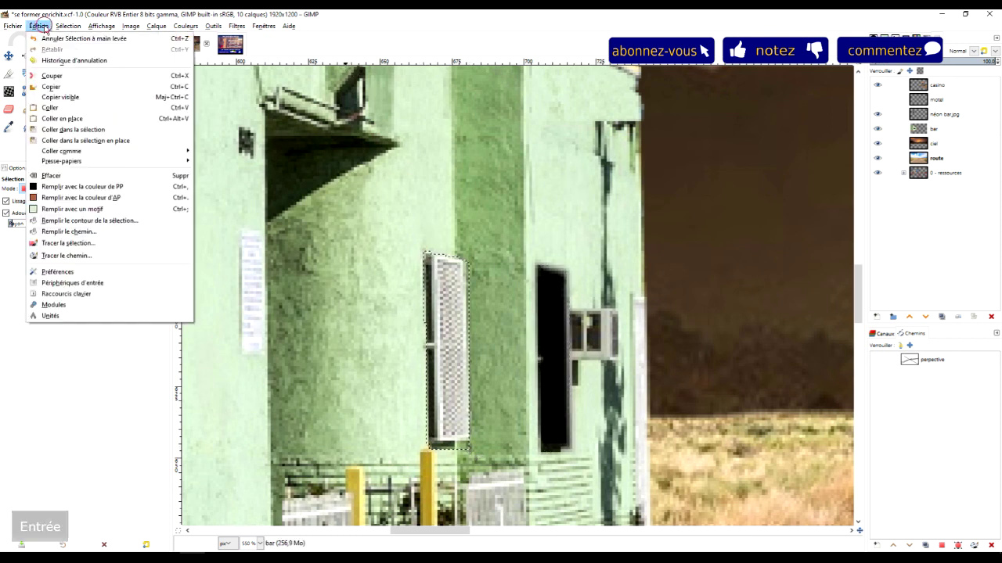
left_click(85, 188)
key("grave")
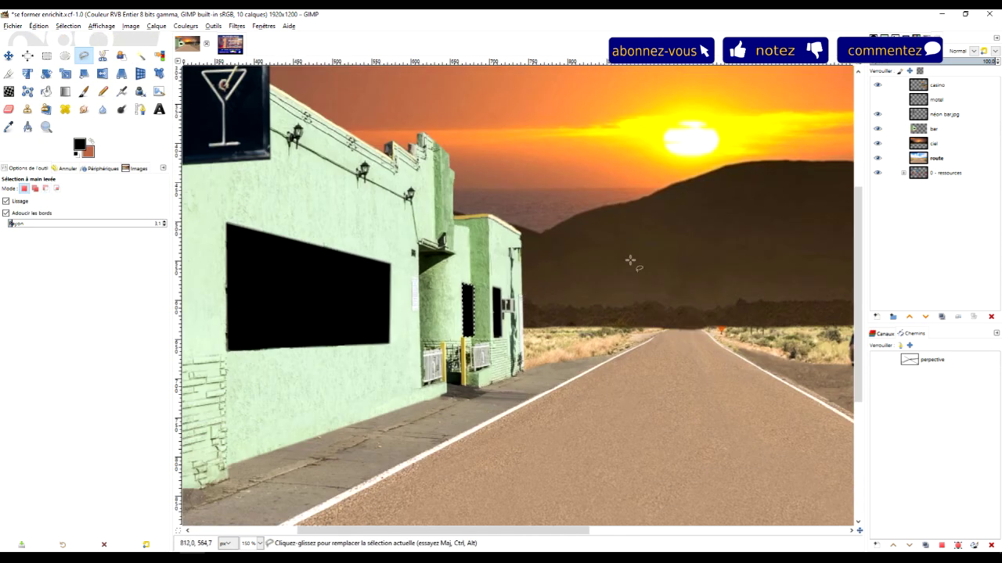
Step: Switch to the Rectangle Select tool and clear the selection around the blackened window
left_click(47, 56)
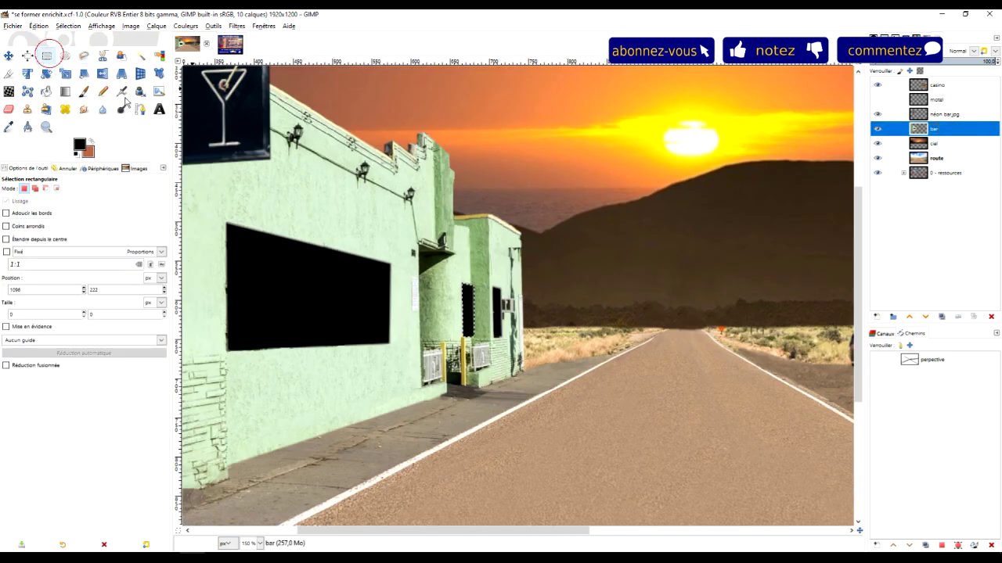
scroll(571, 320, "down", 3, "ctrl")
scroll(532, 391, "up", 3, "ctrl")
scroll(532, 392, "left", 2)
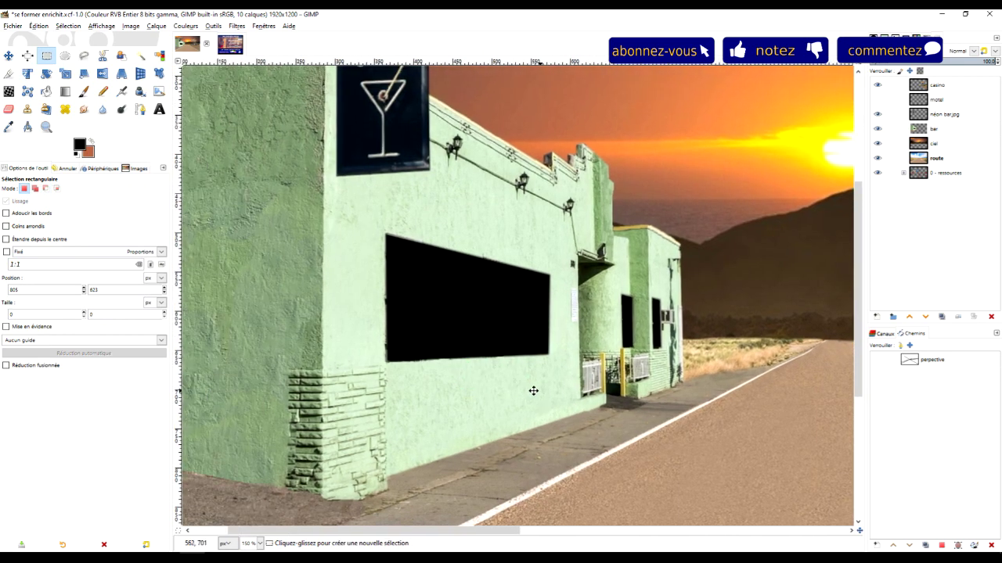
Step: Examine the bar building's blackened windows, roofline, wall lamps and Bar sign up close and within the whole scene
scroll(506, 394, "right", 1)
scroll(506, 394, "right", 1)
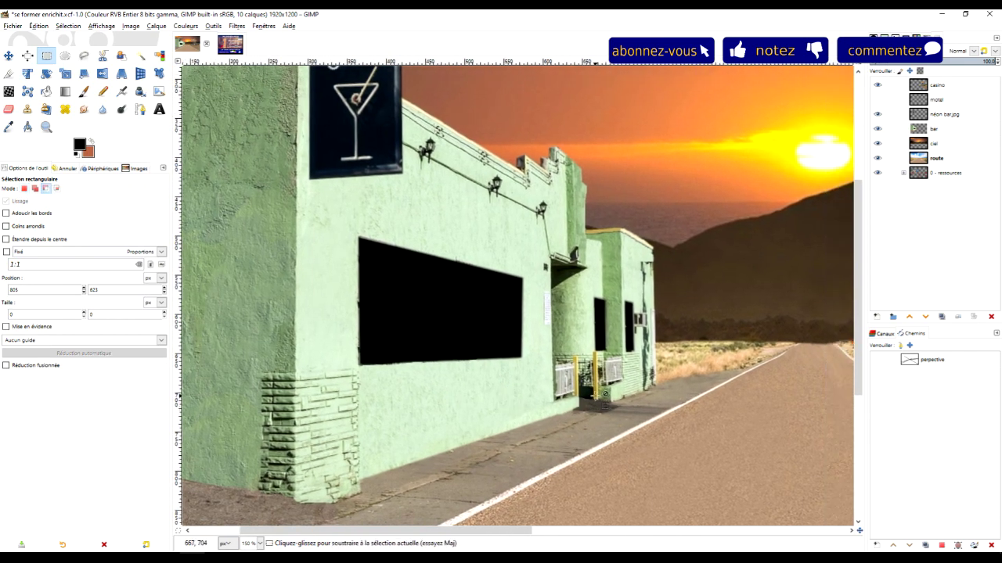
scroll(586, 408, "up", 1, "ctrl")
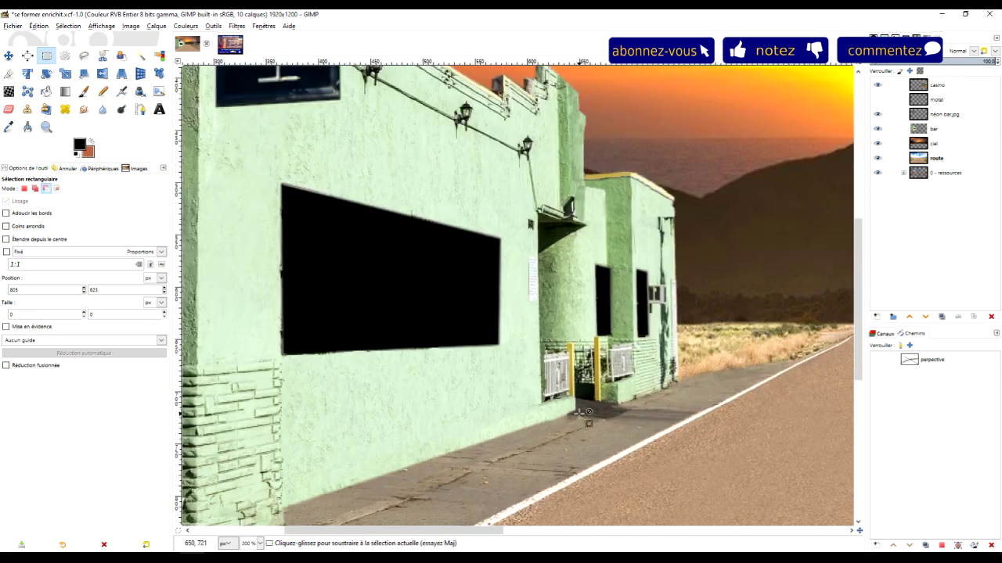
scroll(586, 412, "down", 2, "ctrl")
scroll(586, 416, "up", 1, "ctrl")
scroll(576, 407, "down", 1, "ctrl")
left_click_drag(464, 428, 424, 418)
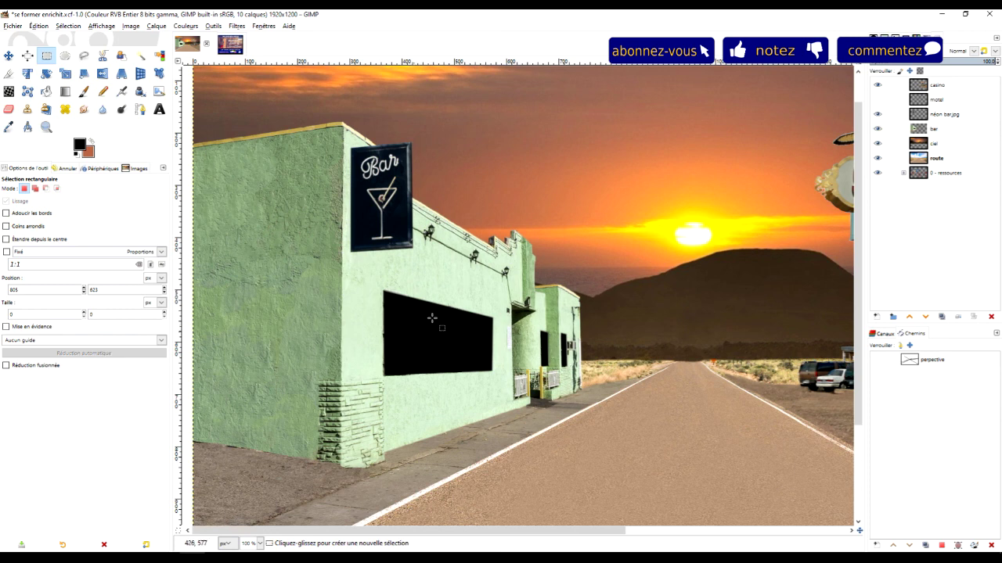
scroll(535, 287, "up", 3)
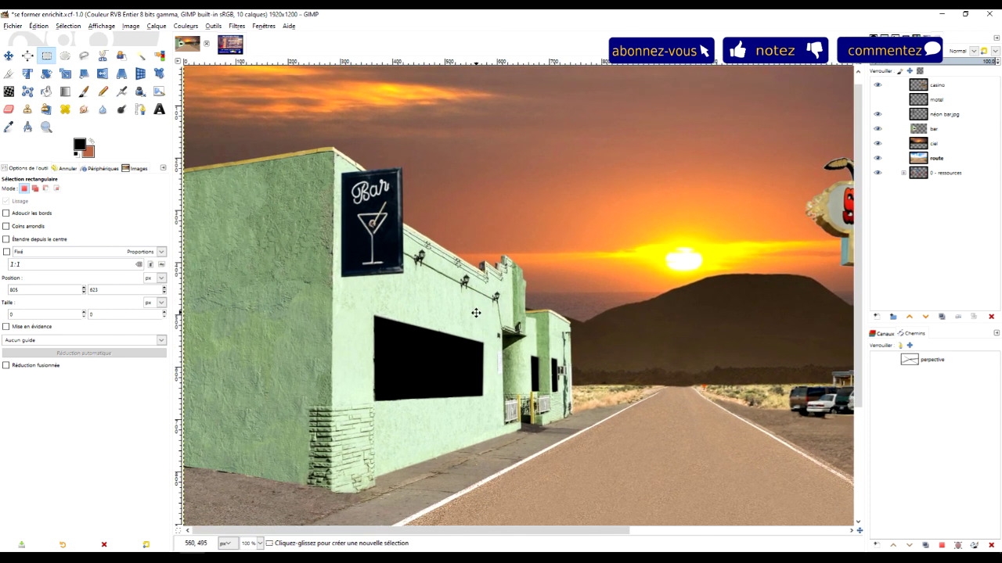
scroll(486, 276, "up", 1)
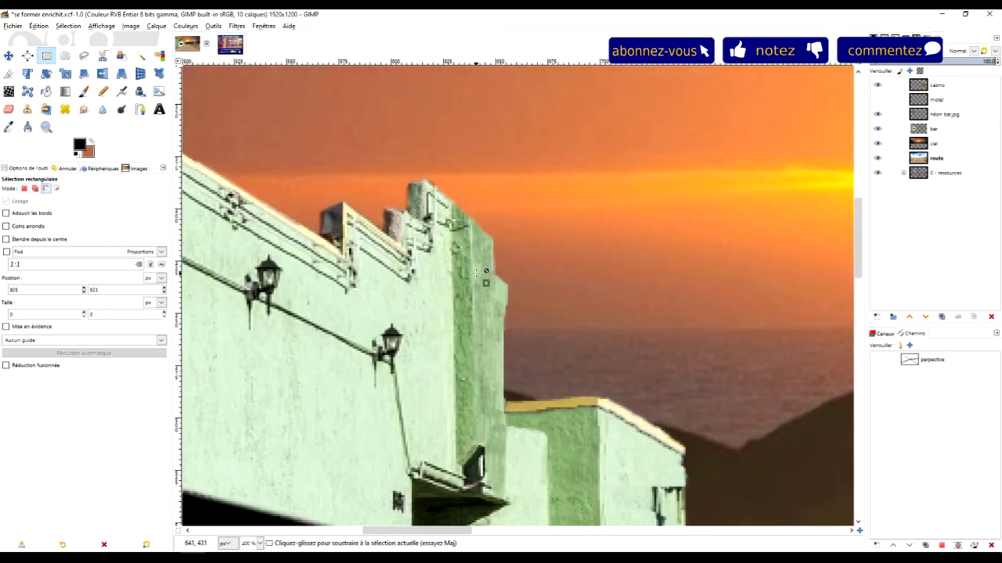
scroll(478, 452, "down", 1)
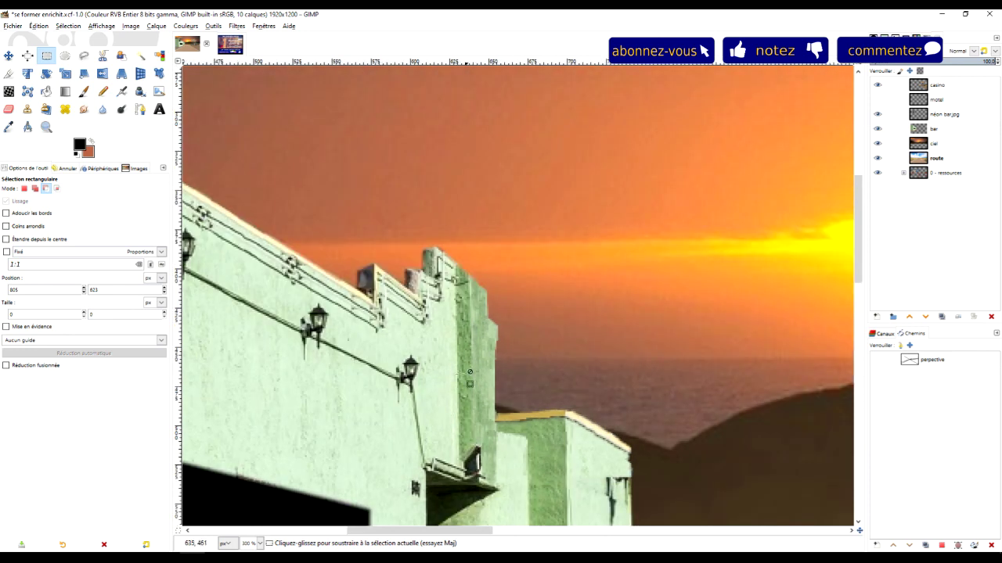
scroll(443, 396, "down", 1)
scroll(539, 336, "down", 1)
scroll(539, 336, "left", 1)
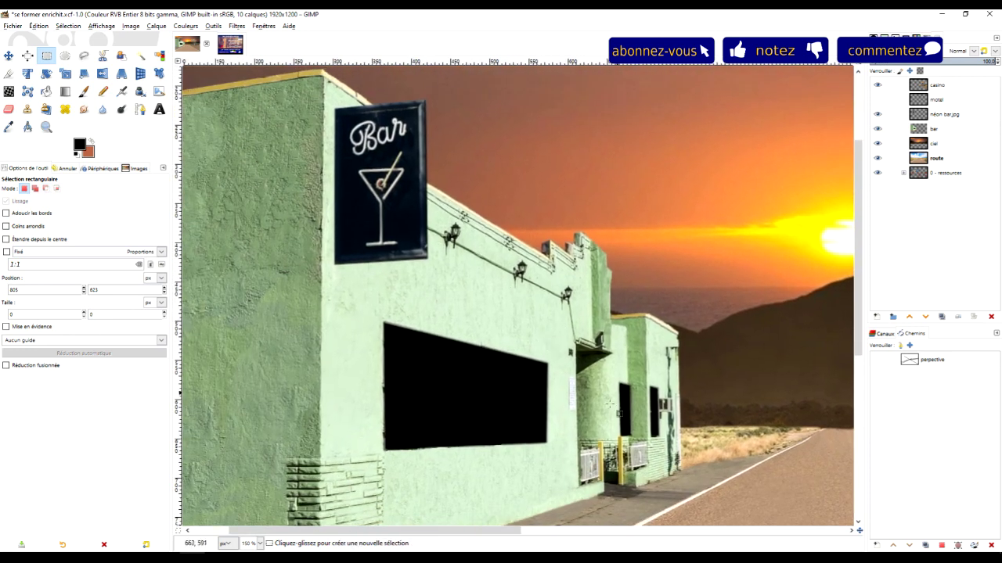
scroll(603, 392, "down", 2)
Step: Save the edited composition to its existing project file, se former enrichit.xcf
key("ctrl+s")
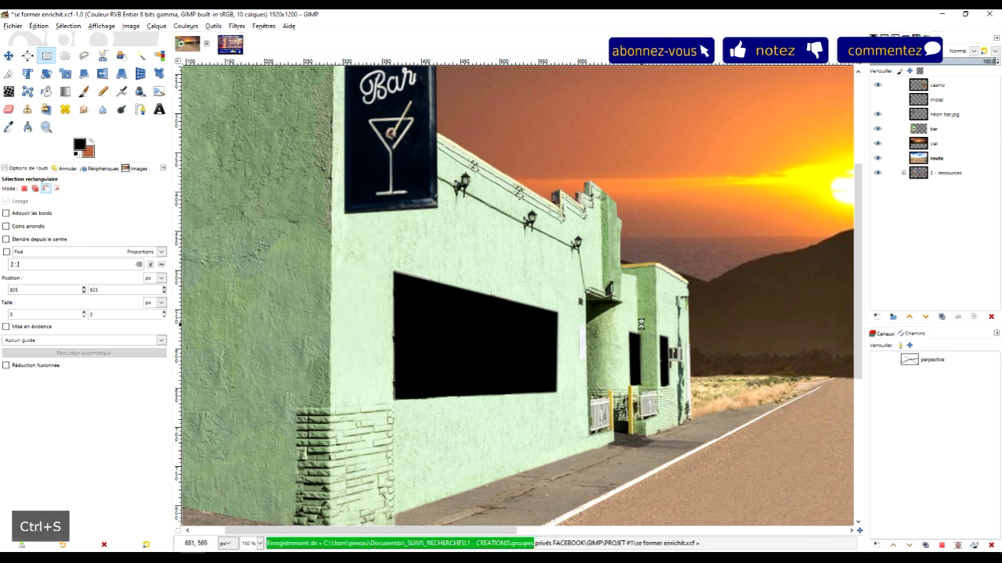
scroll(640, 323, "down", 1)
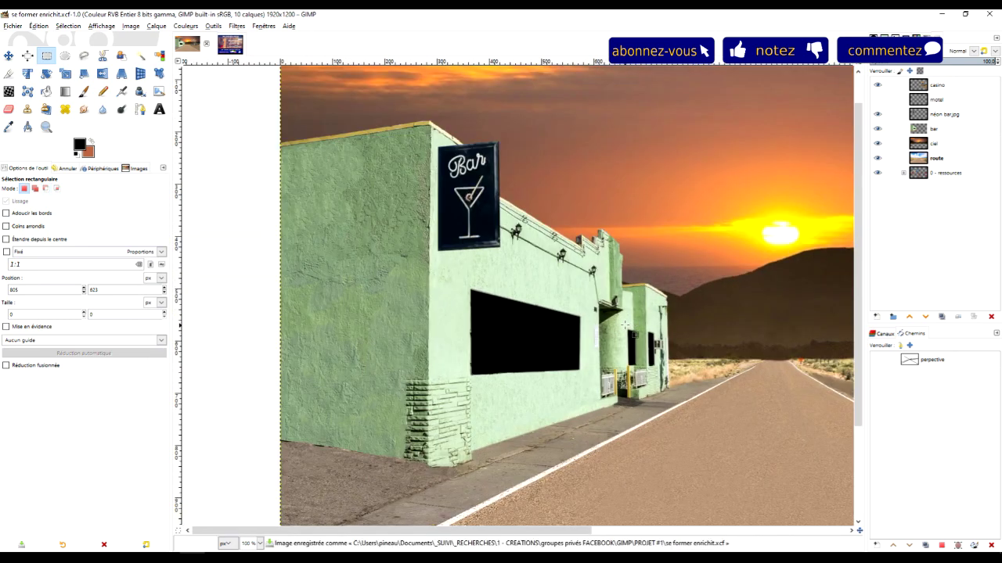
scroll(625, 324, "right", 3)
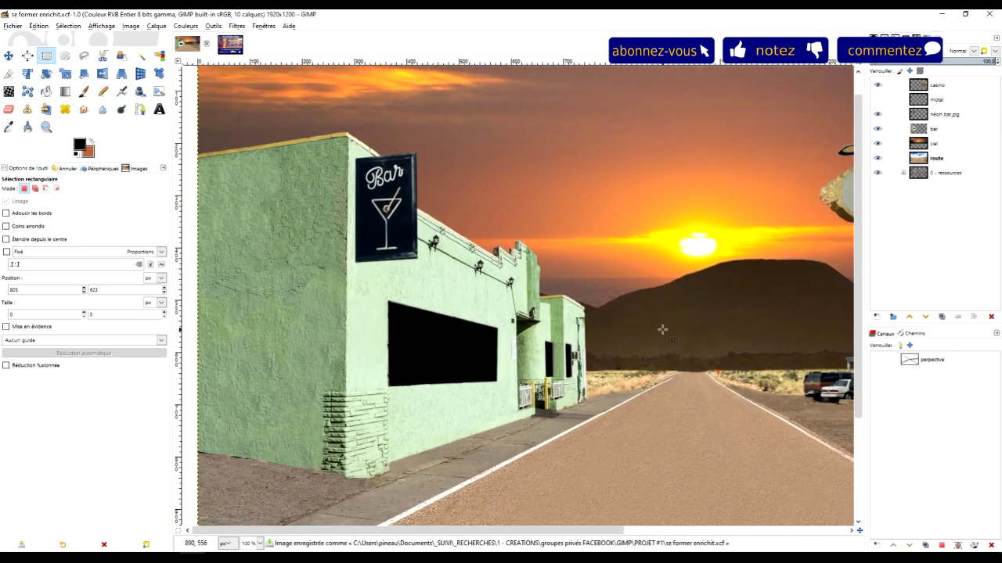